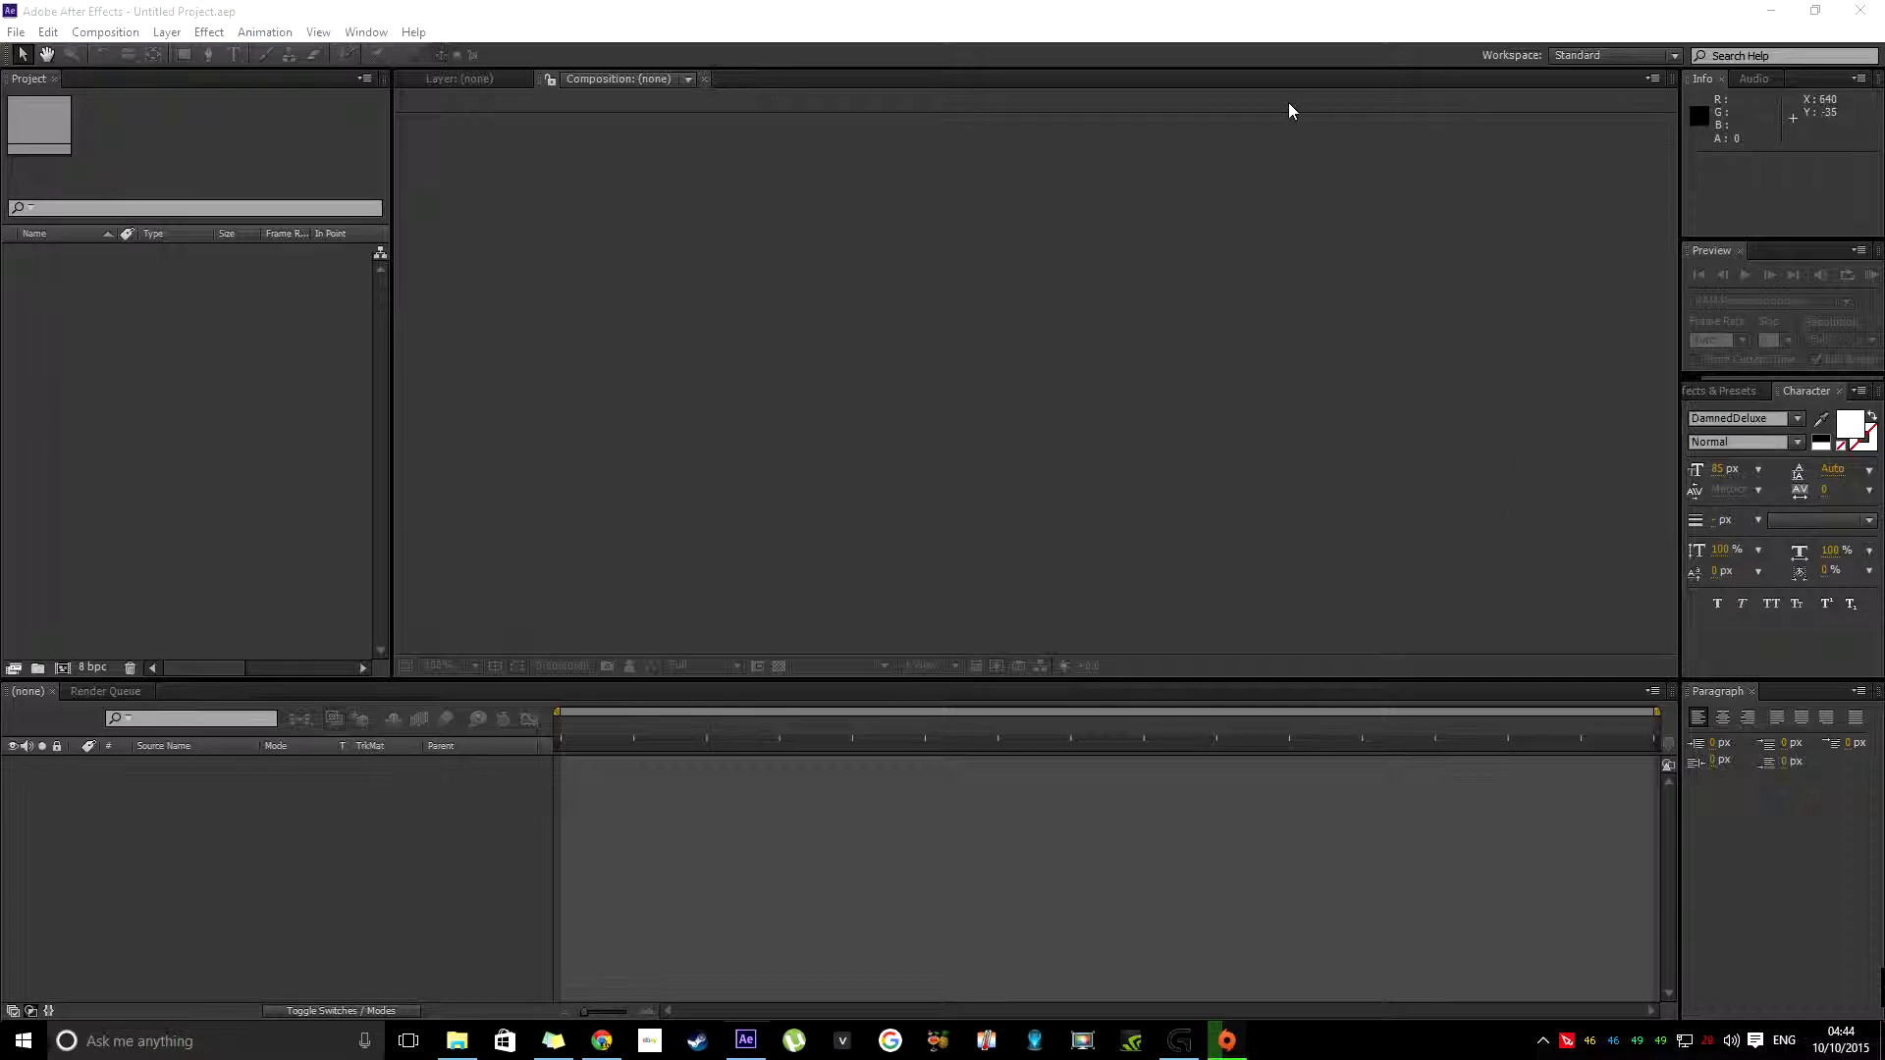
Create a new 720 x 480 px composition at 29.97 fps, 10 seconds long, with a white background.
click(1104, 22)
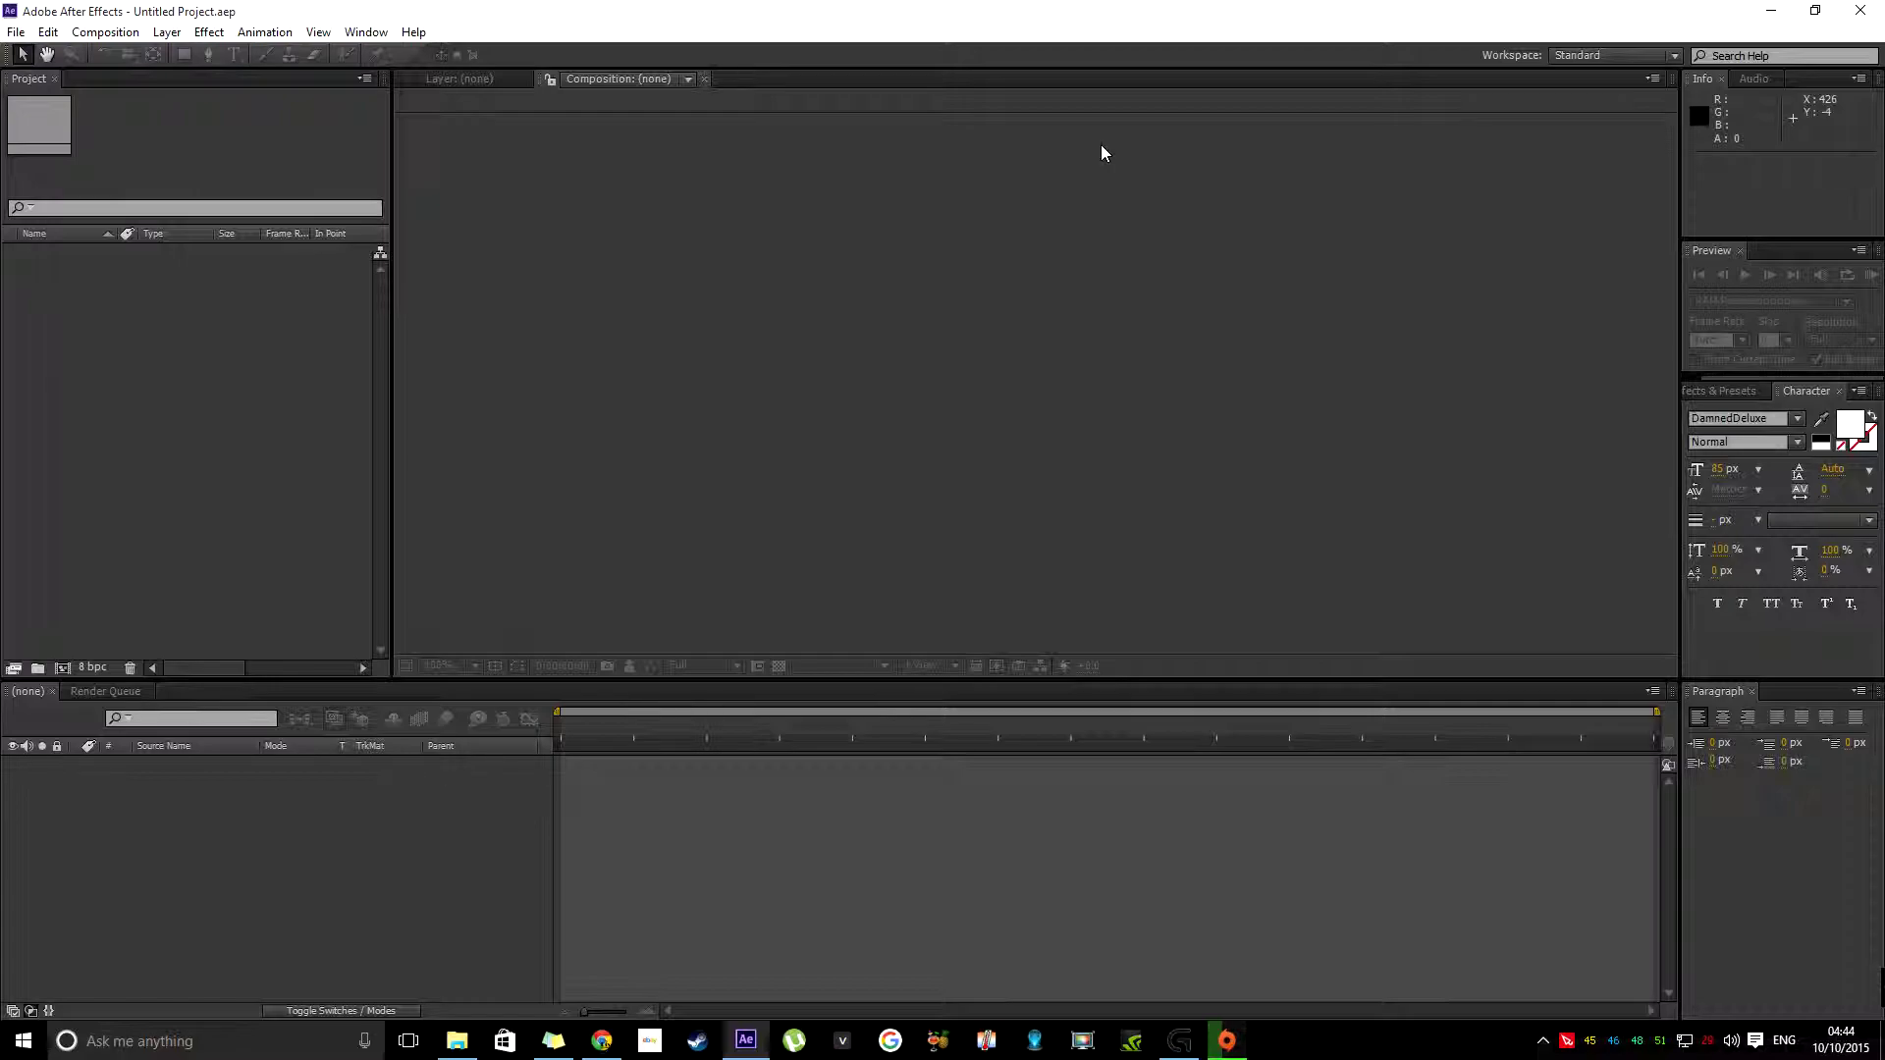
click(16, 35)
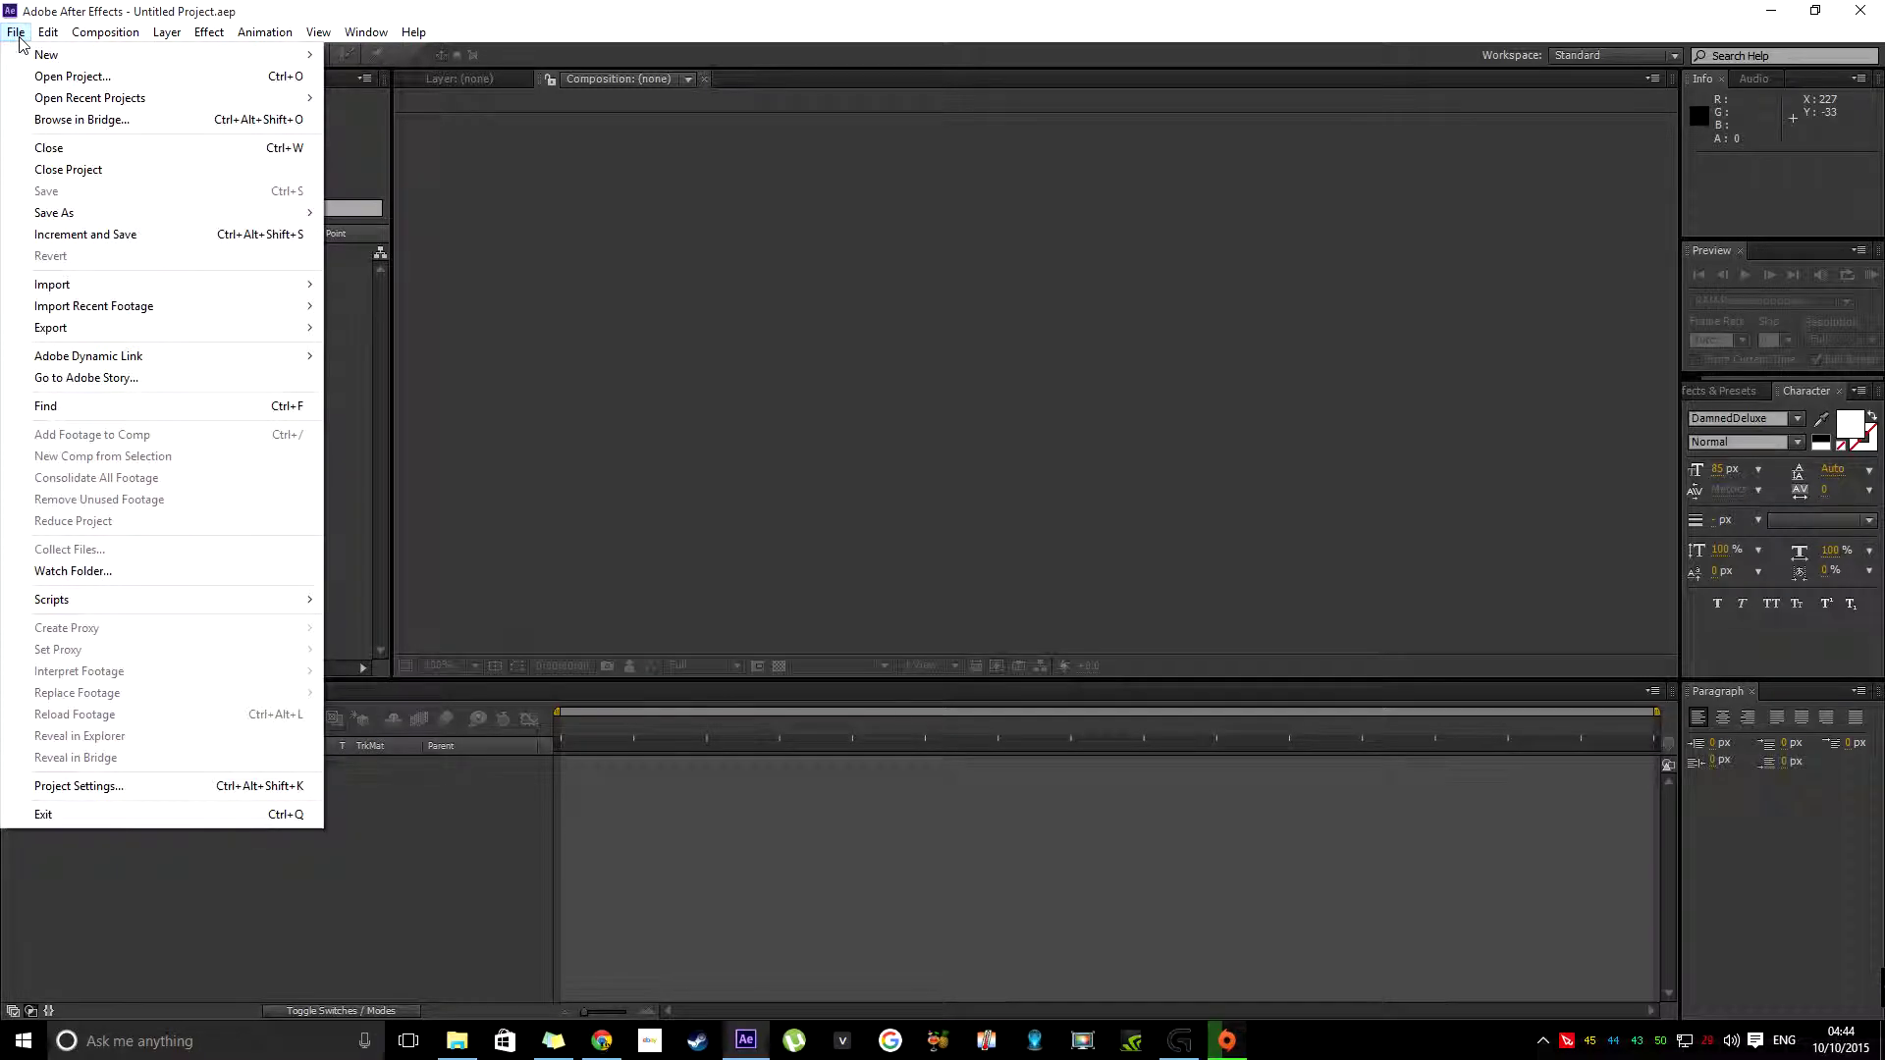
mouse_move(106, 32)
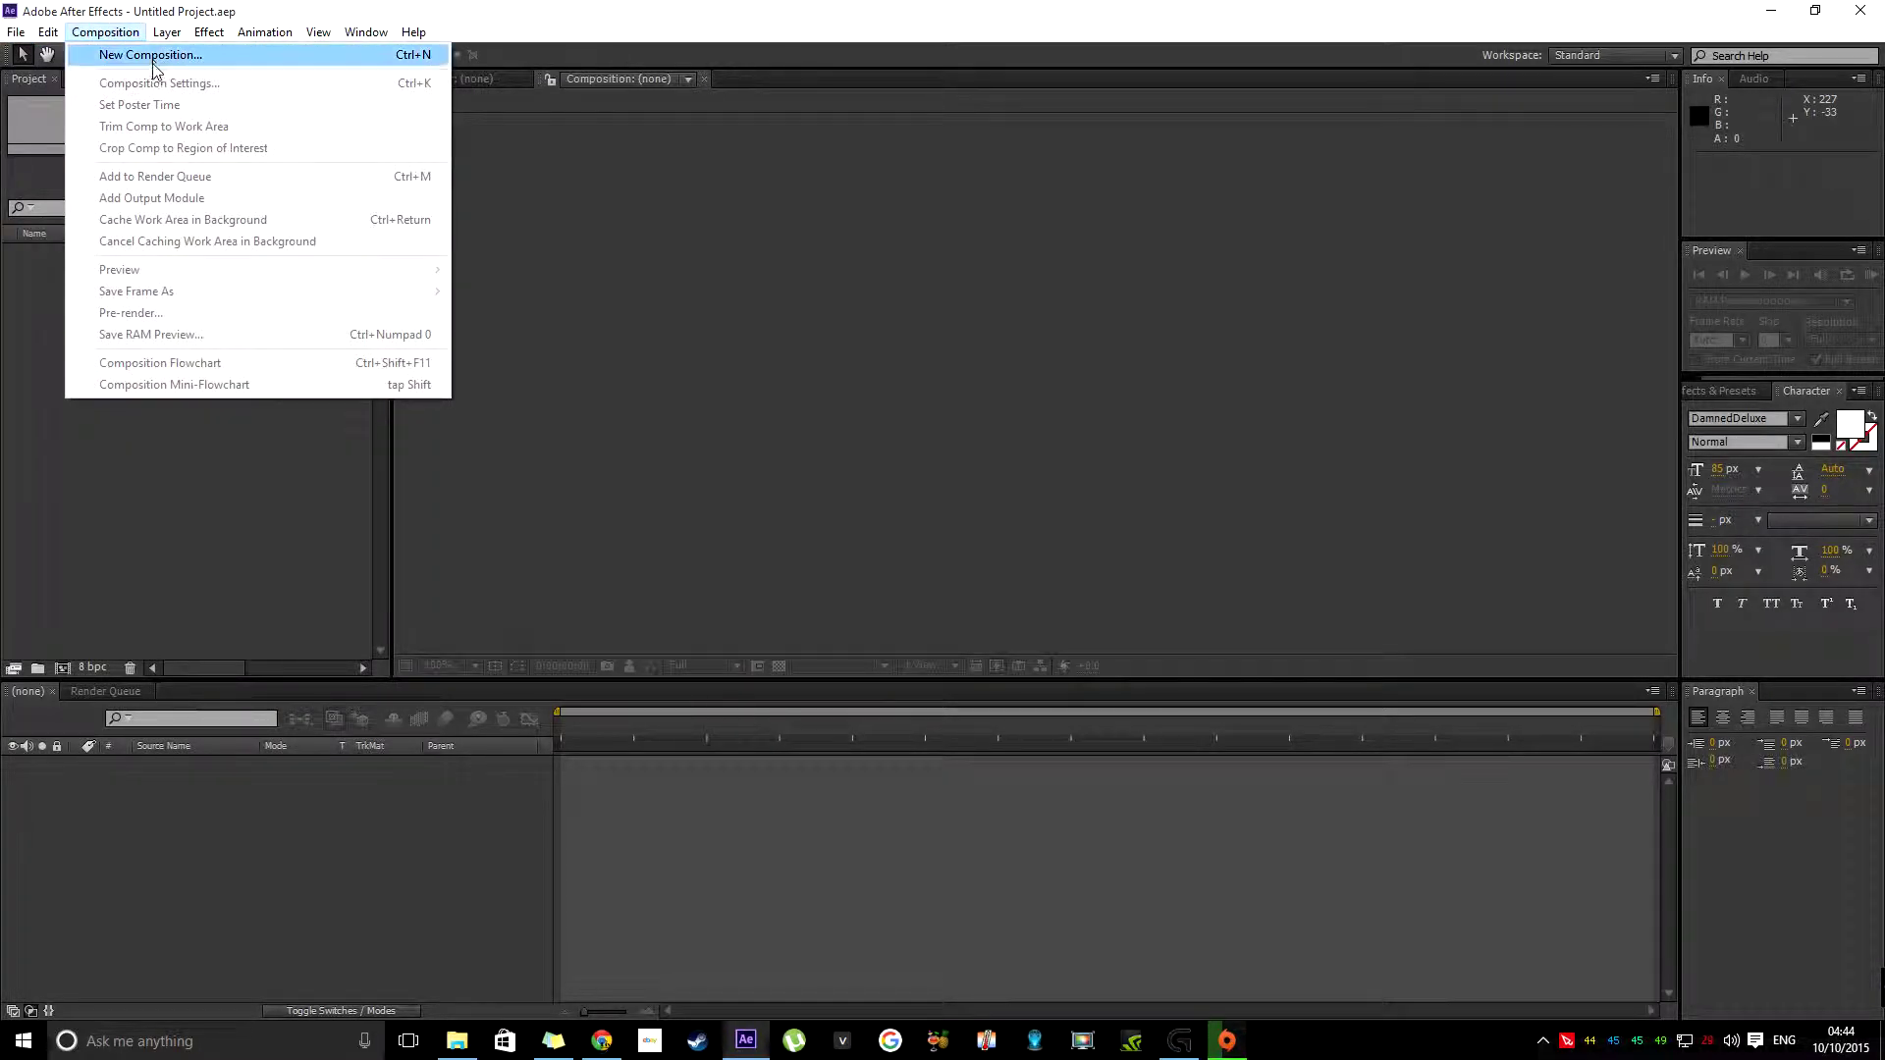
click(151, 57)
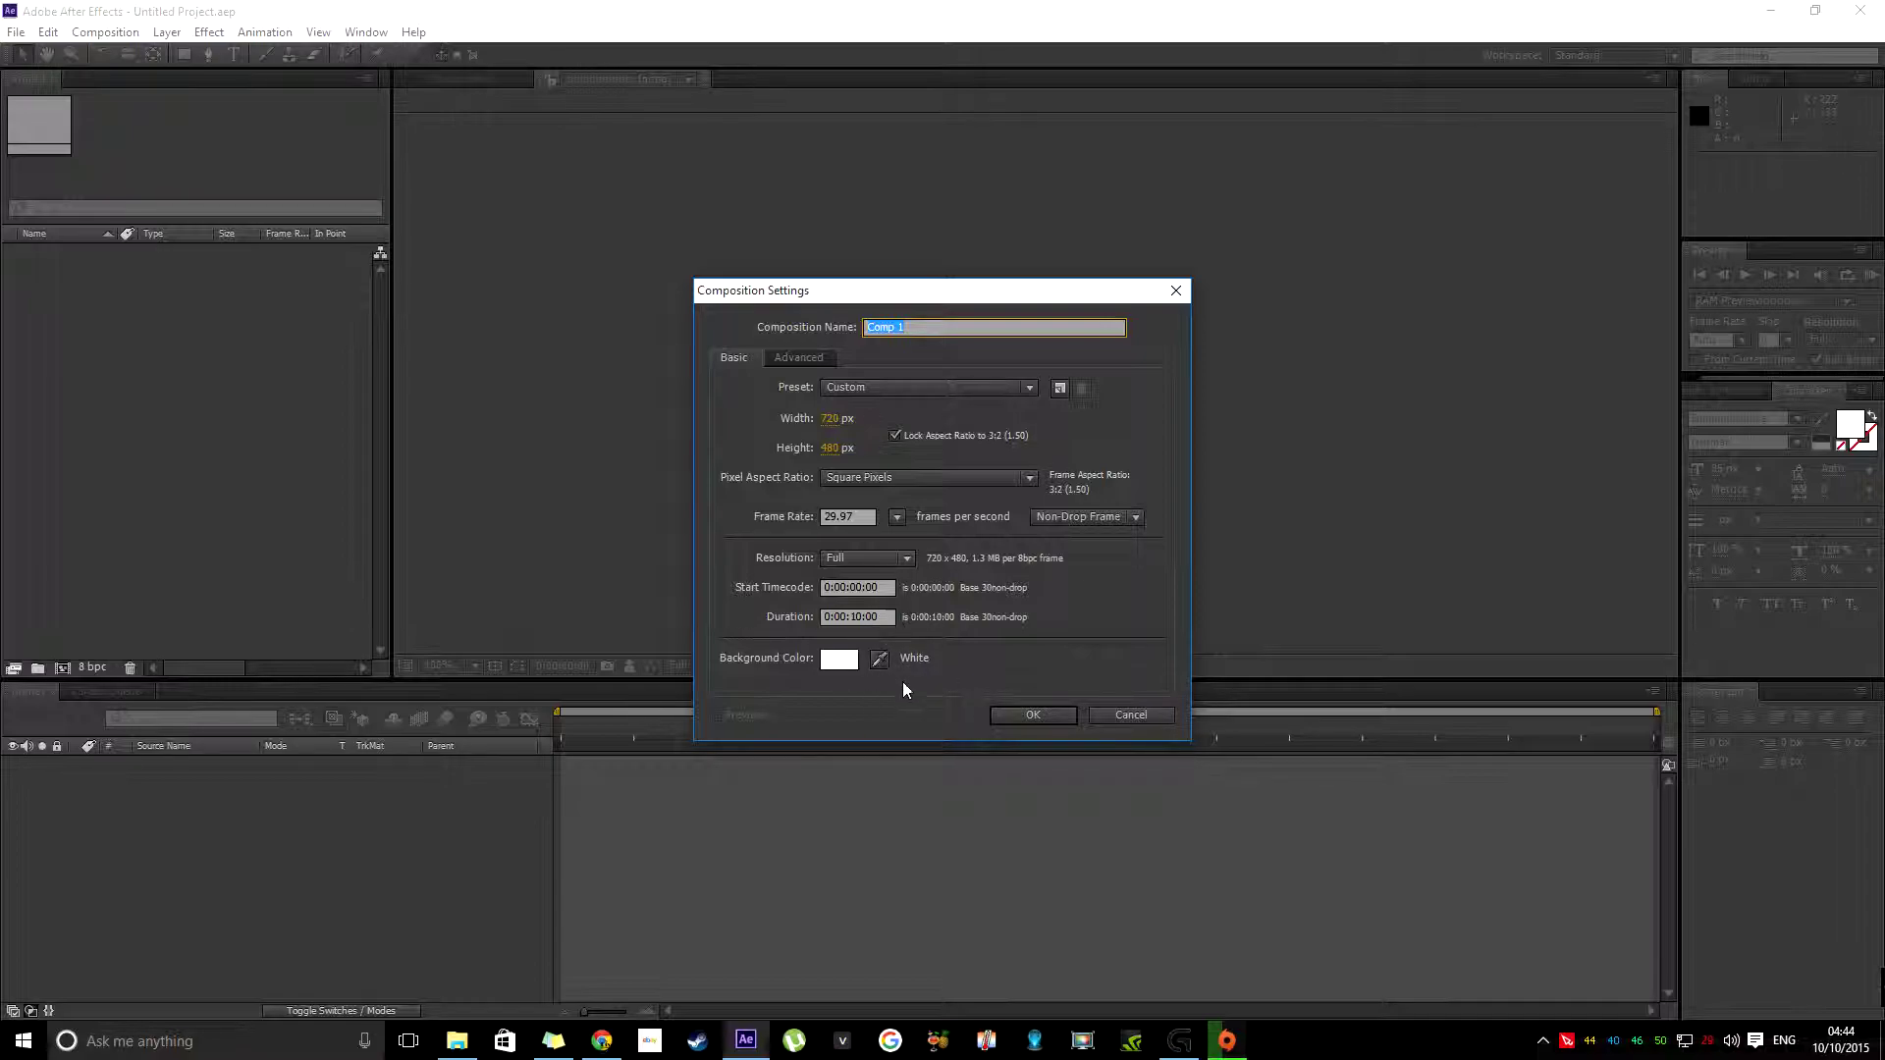
click(1035, 718)
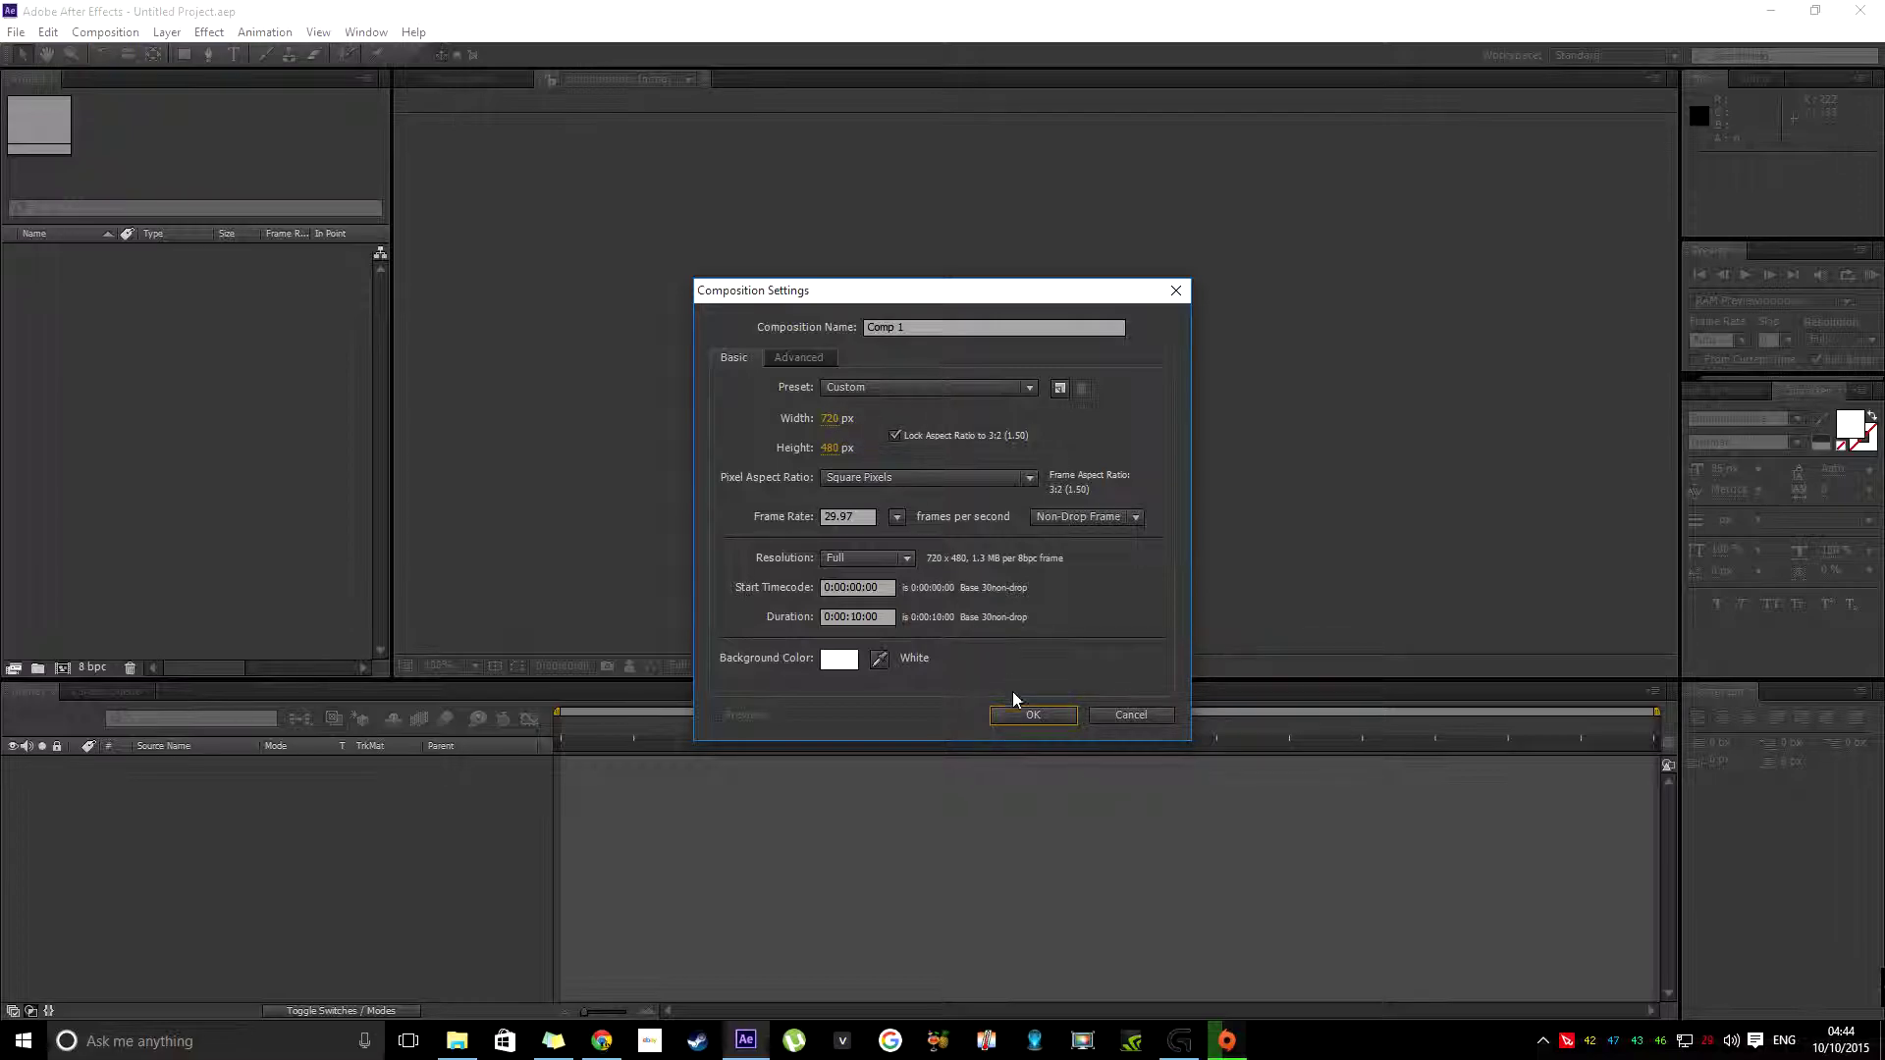
click(1036, 718)
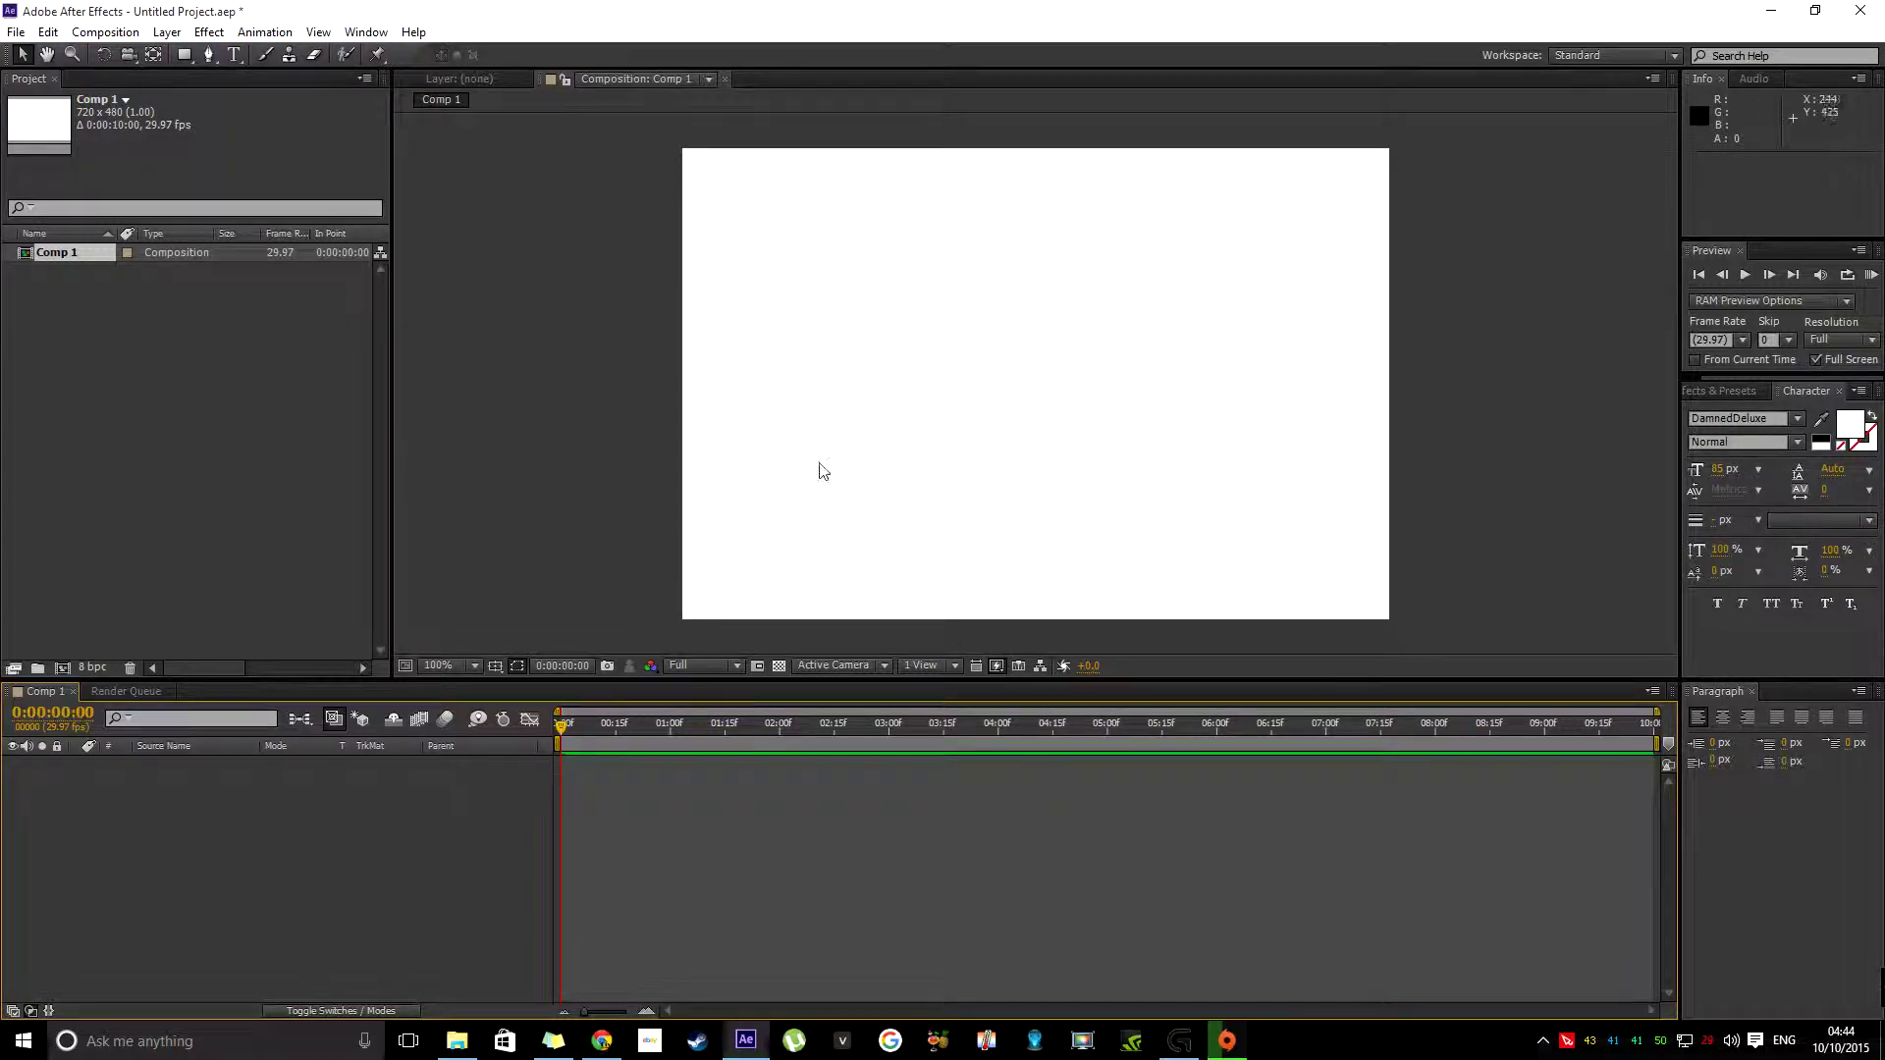
Browse the animation presets in Adobe Bridge and place Lightning Bend from the Backgrounds folder in After Effects.
click(274, 33)
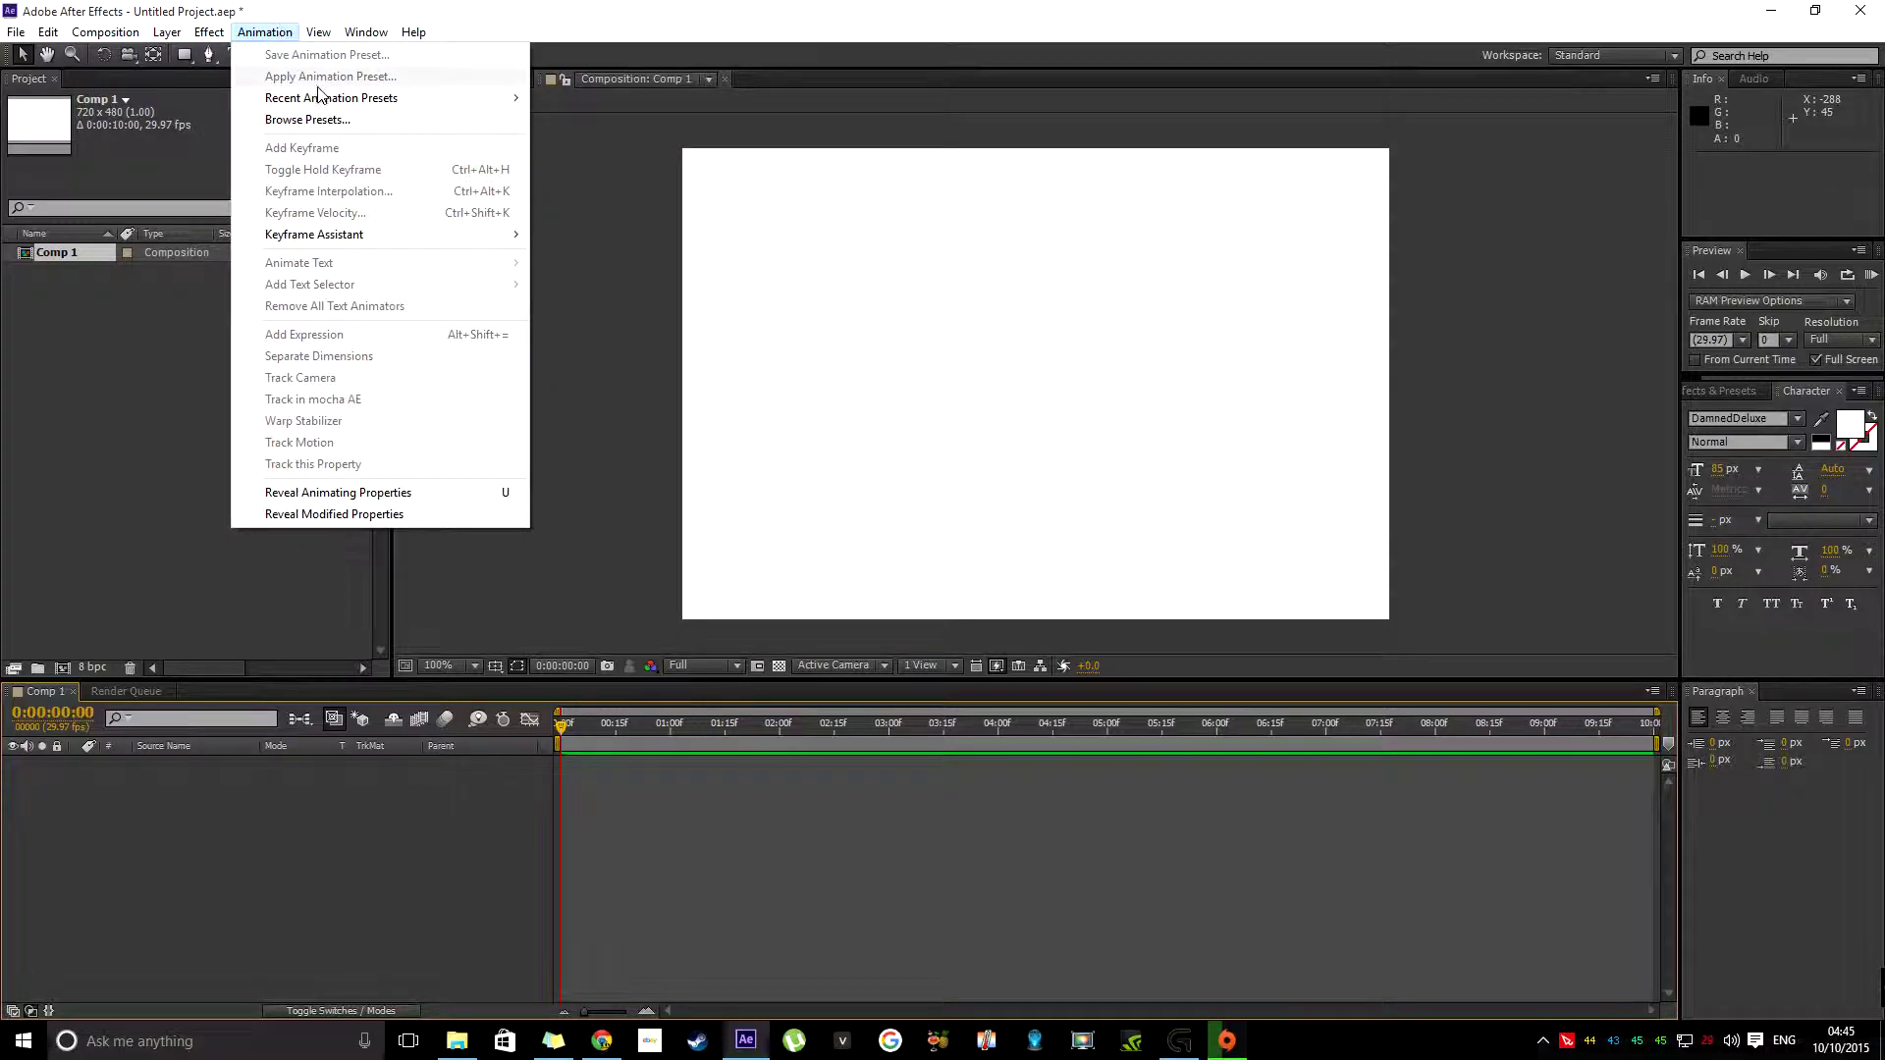
click(327, 119)
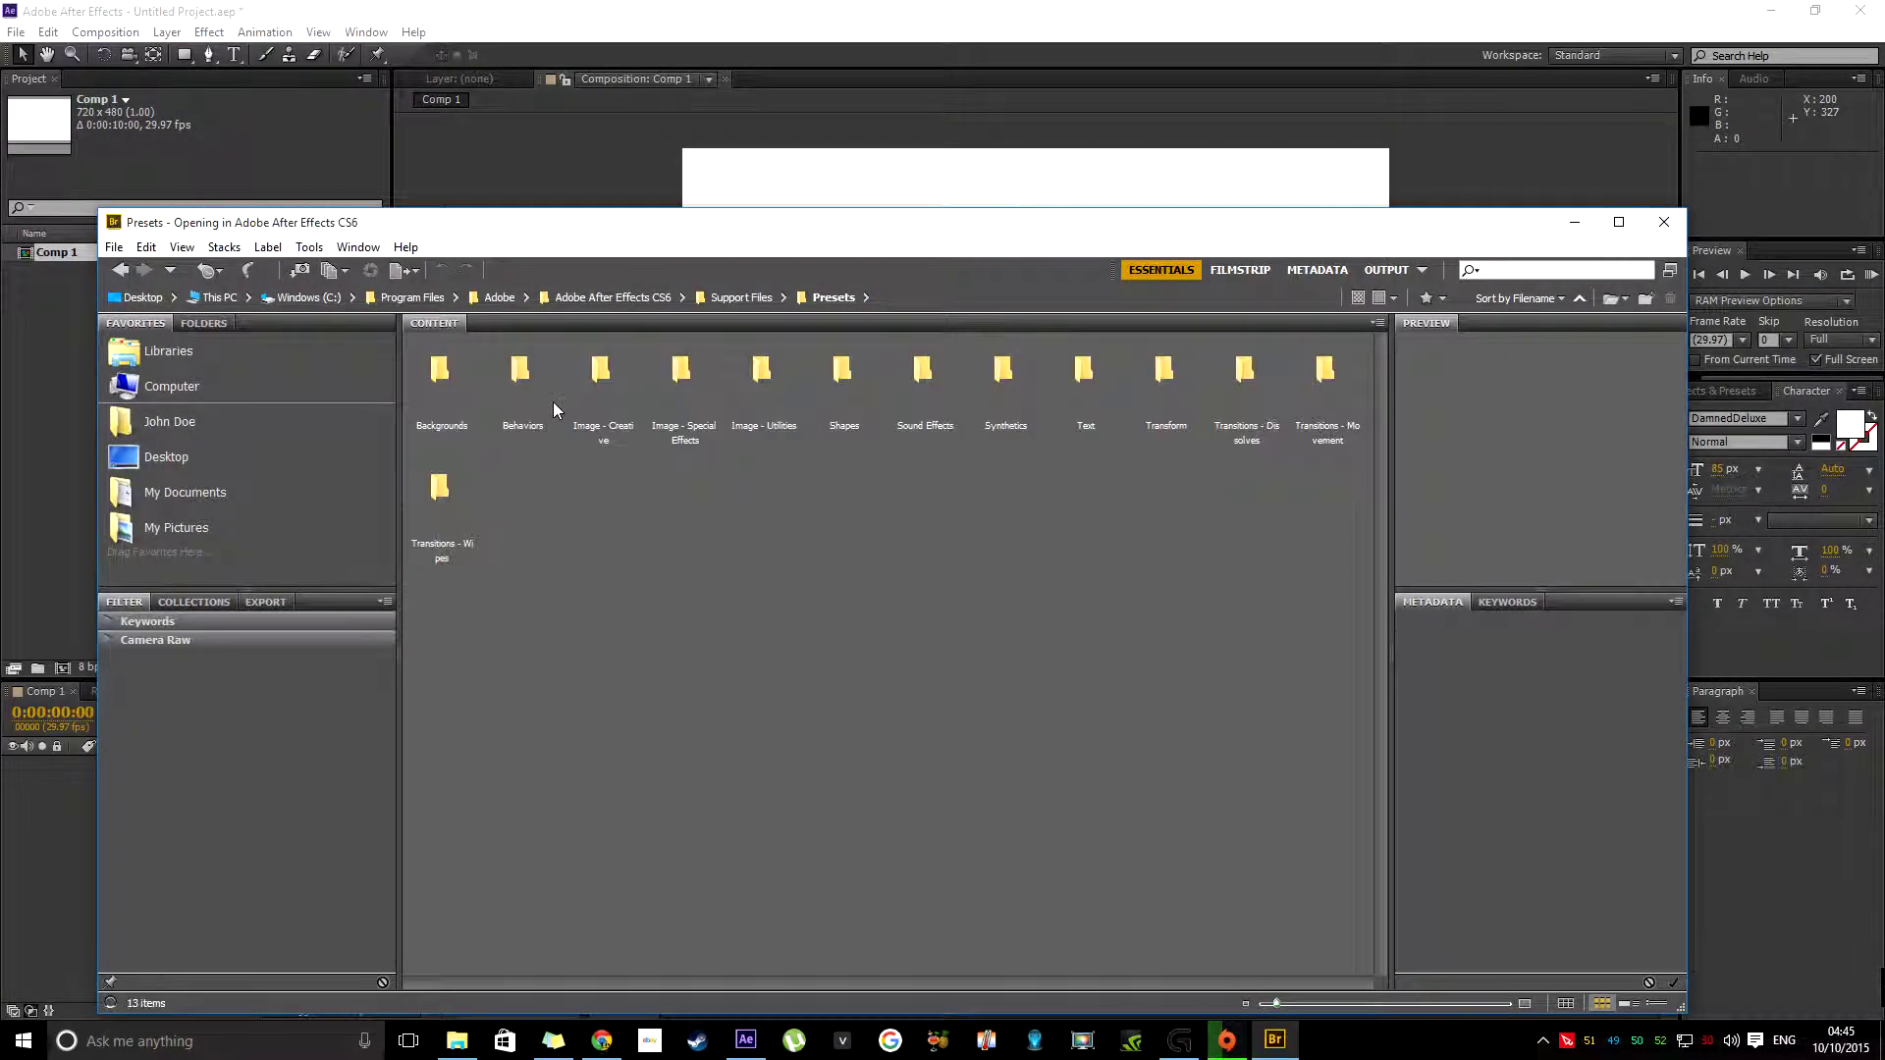
double_click(442, 373)
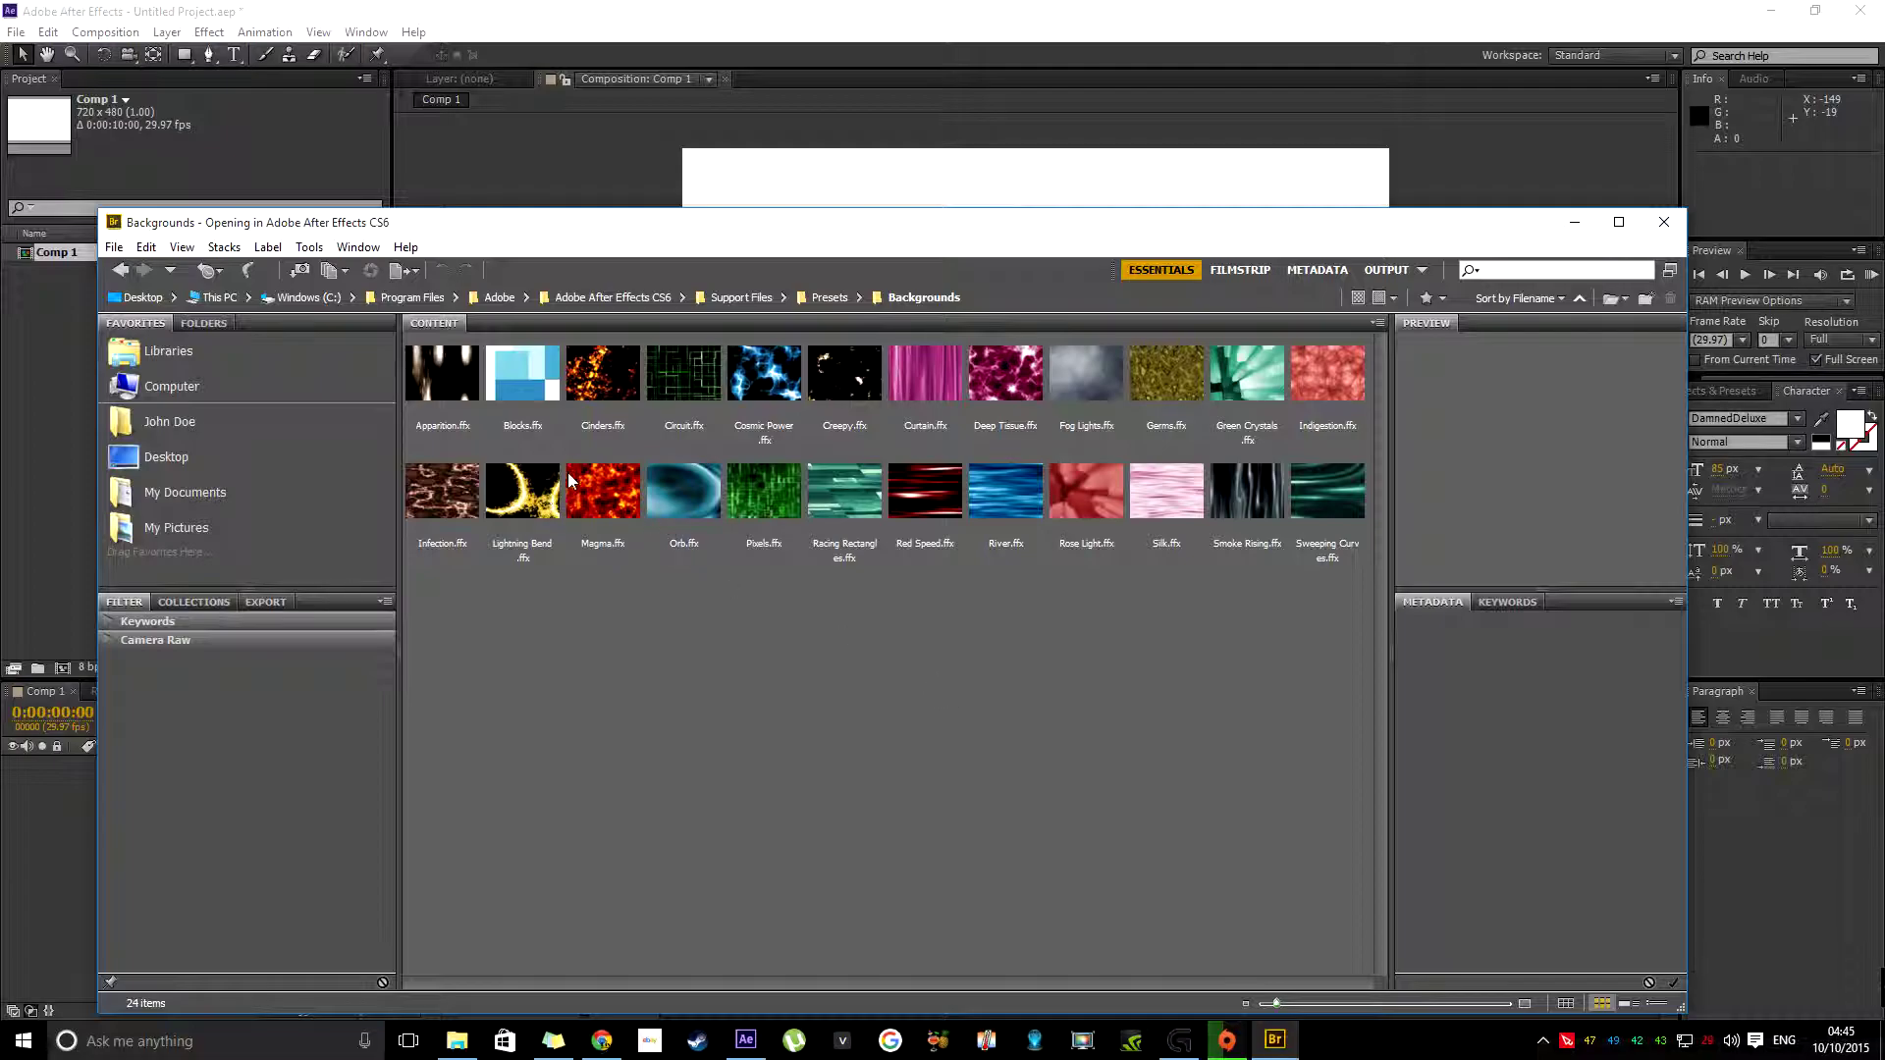
click(552, 498)
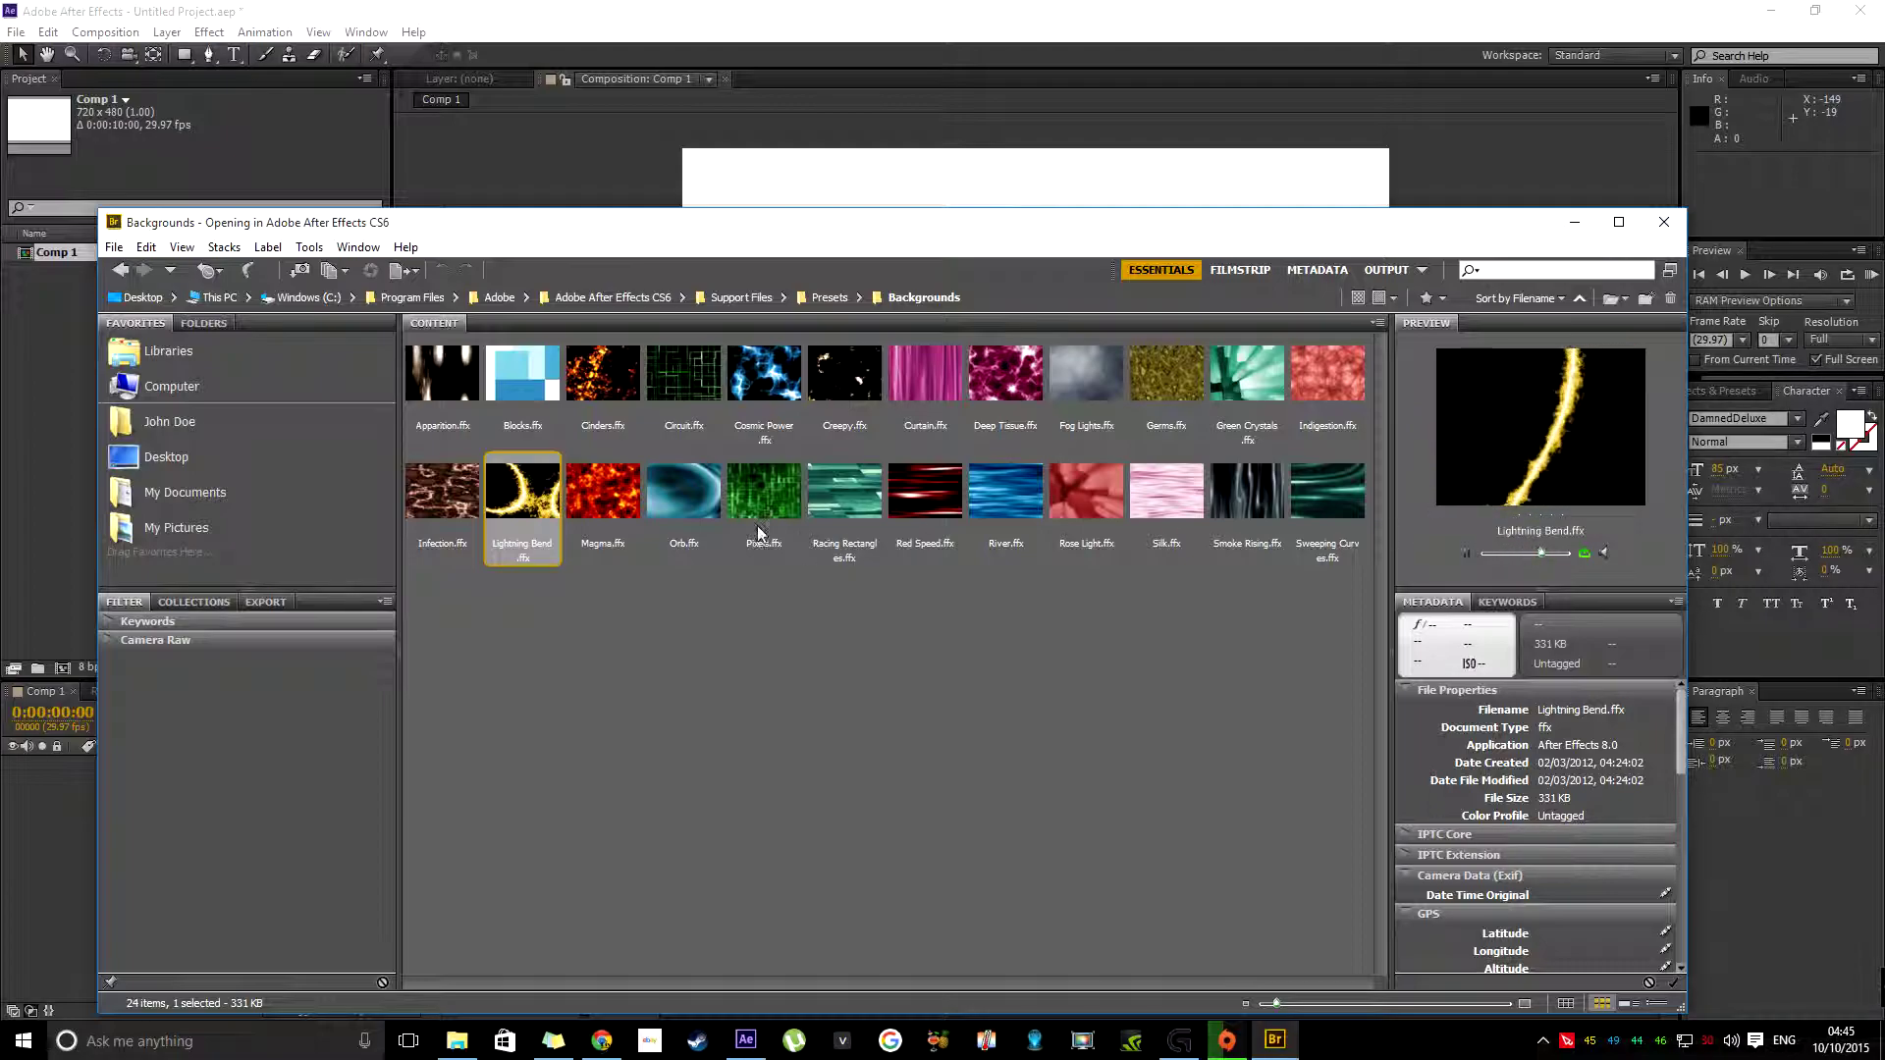
right_click(530, 484)
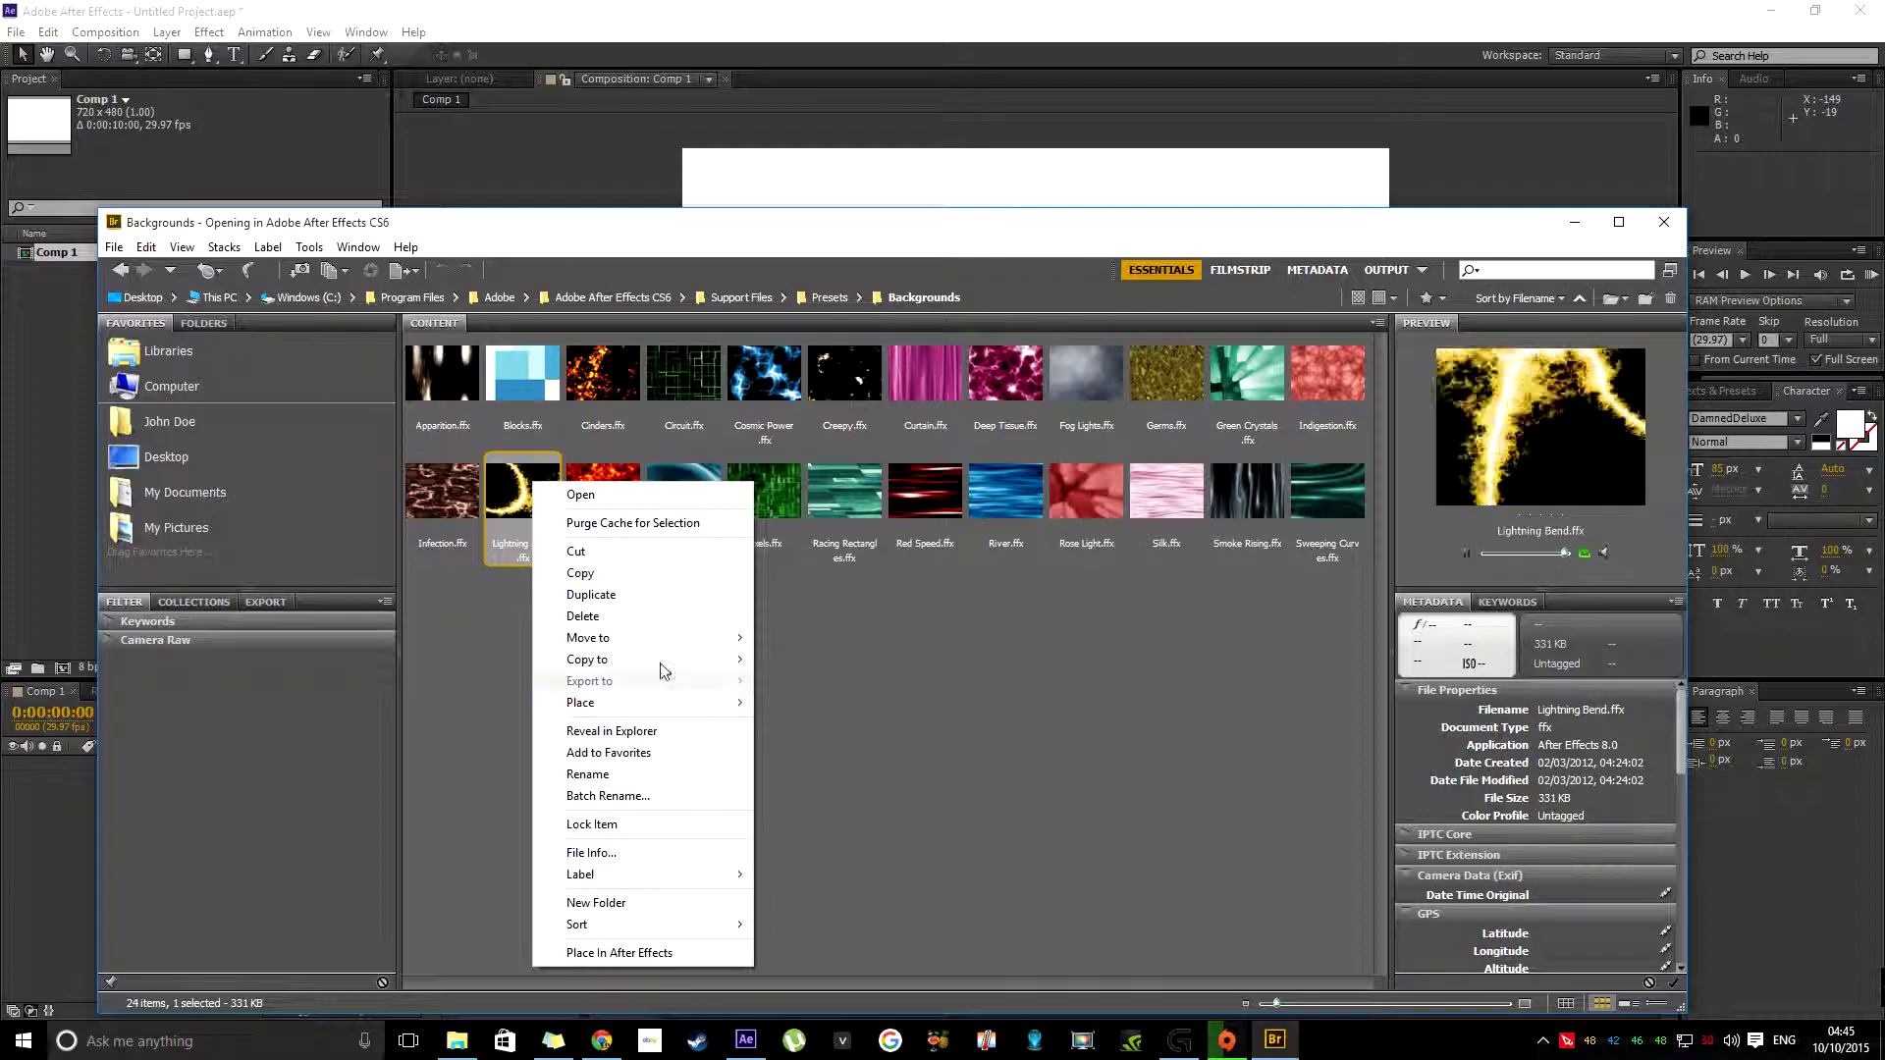
click(705, 951)
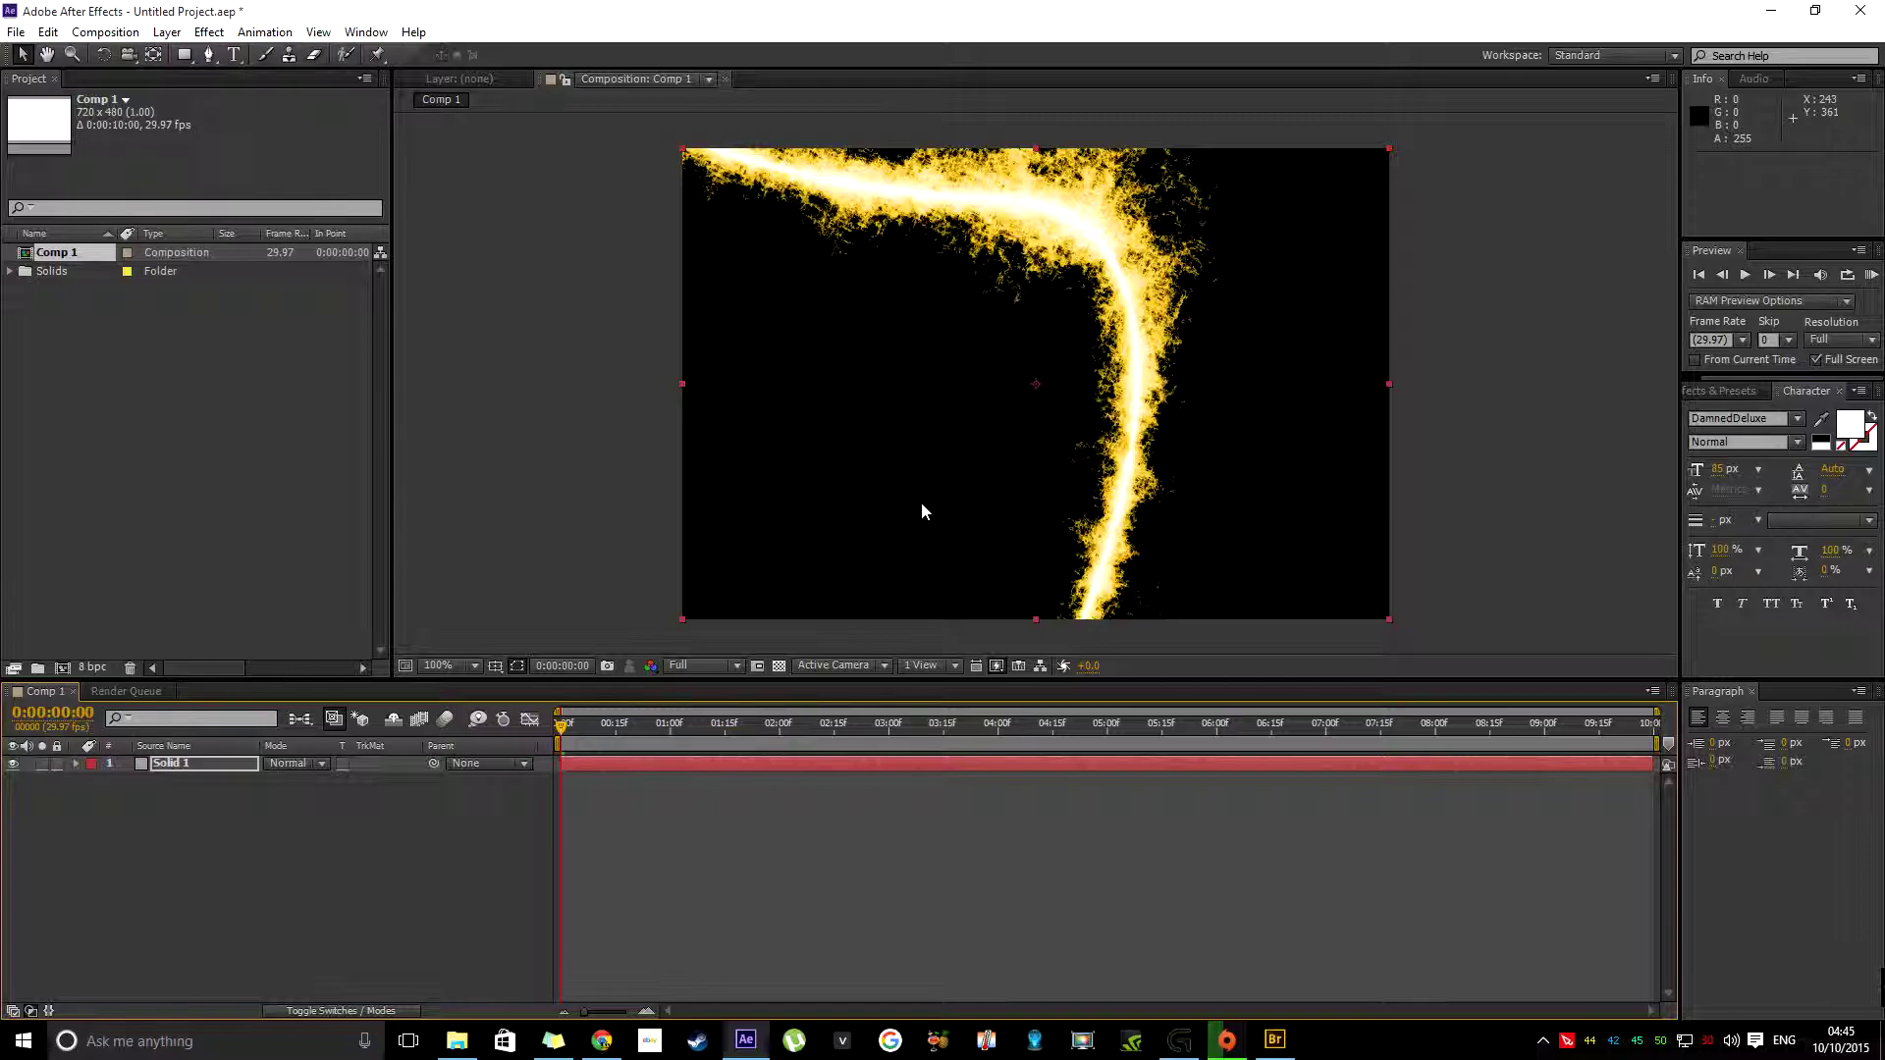
Deselect the lightning background layer and play a full-screen RAM preview of the composition.
click(168, 795)
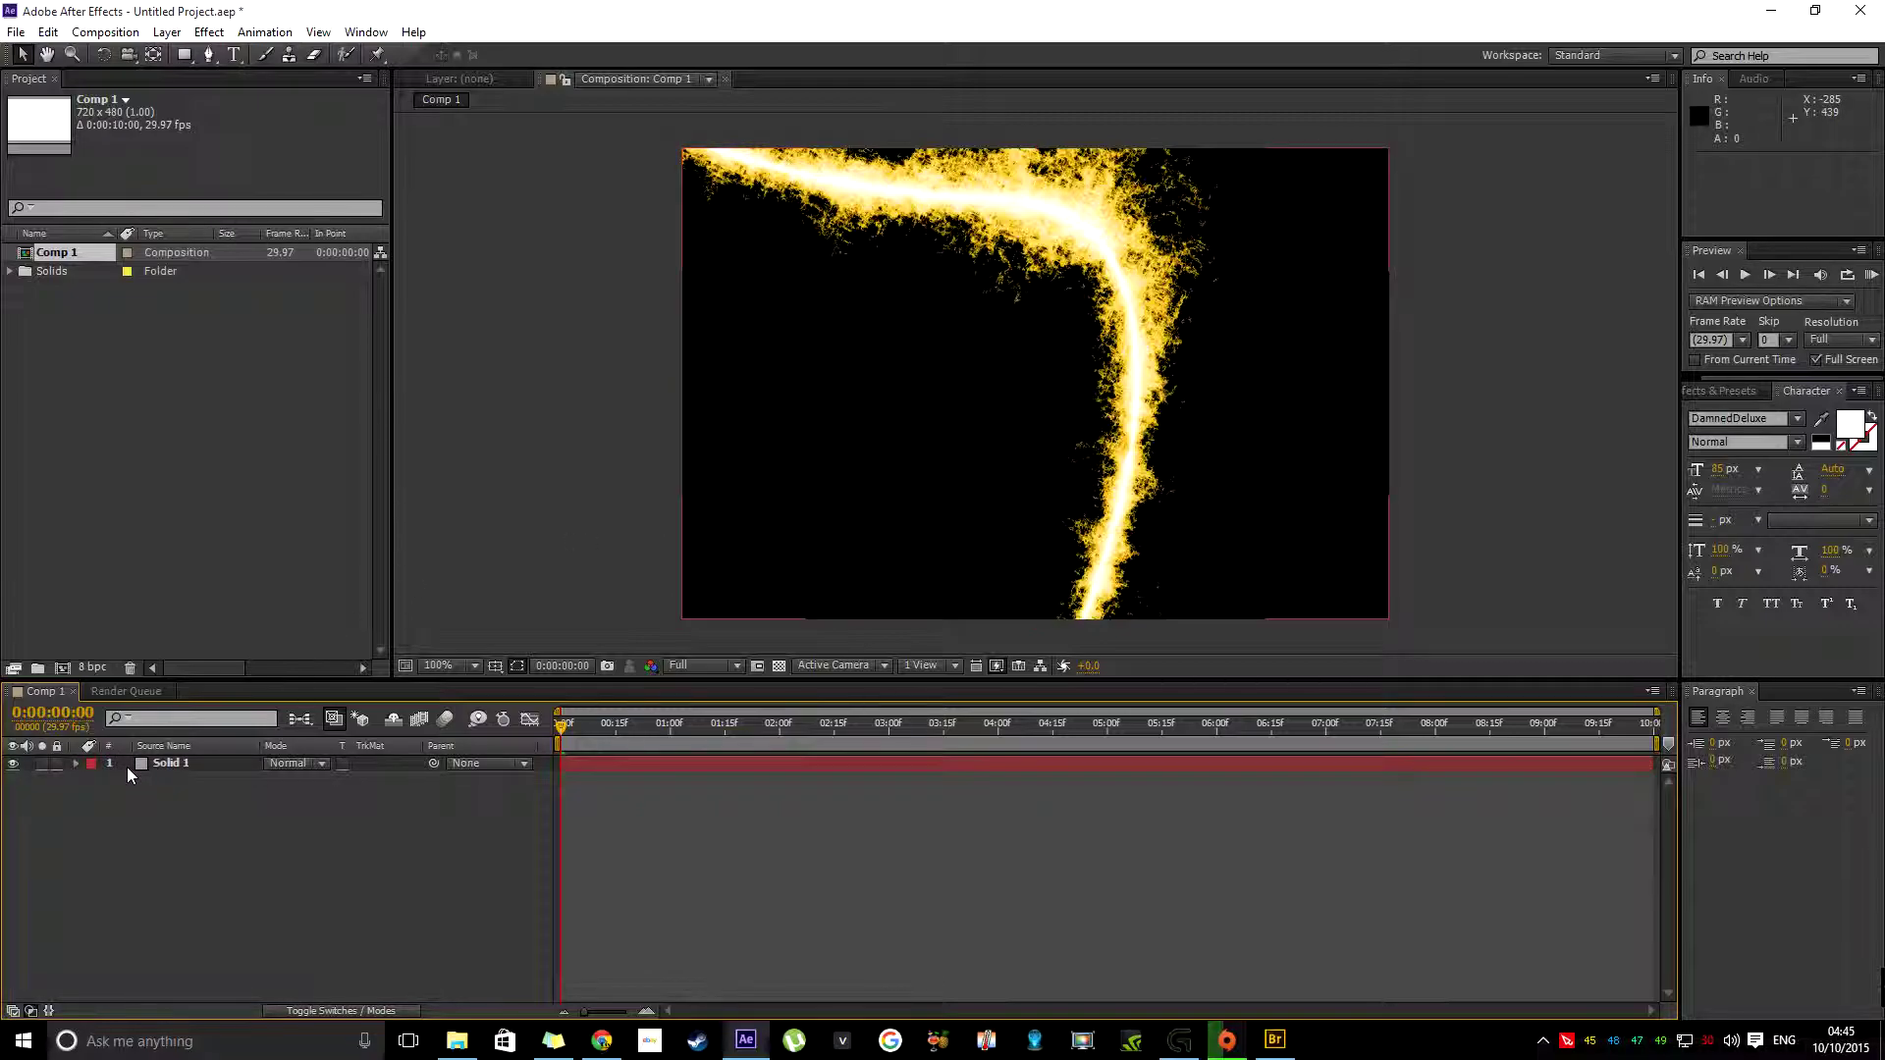
click(1871, 276)
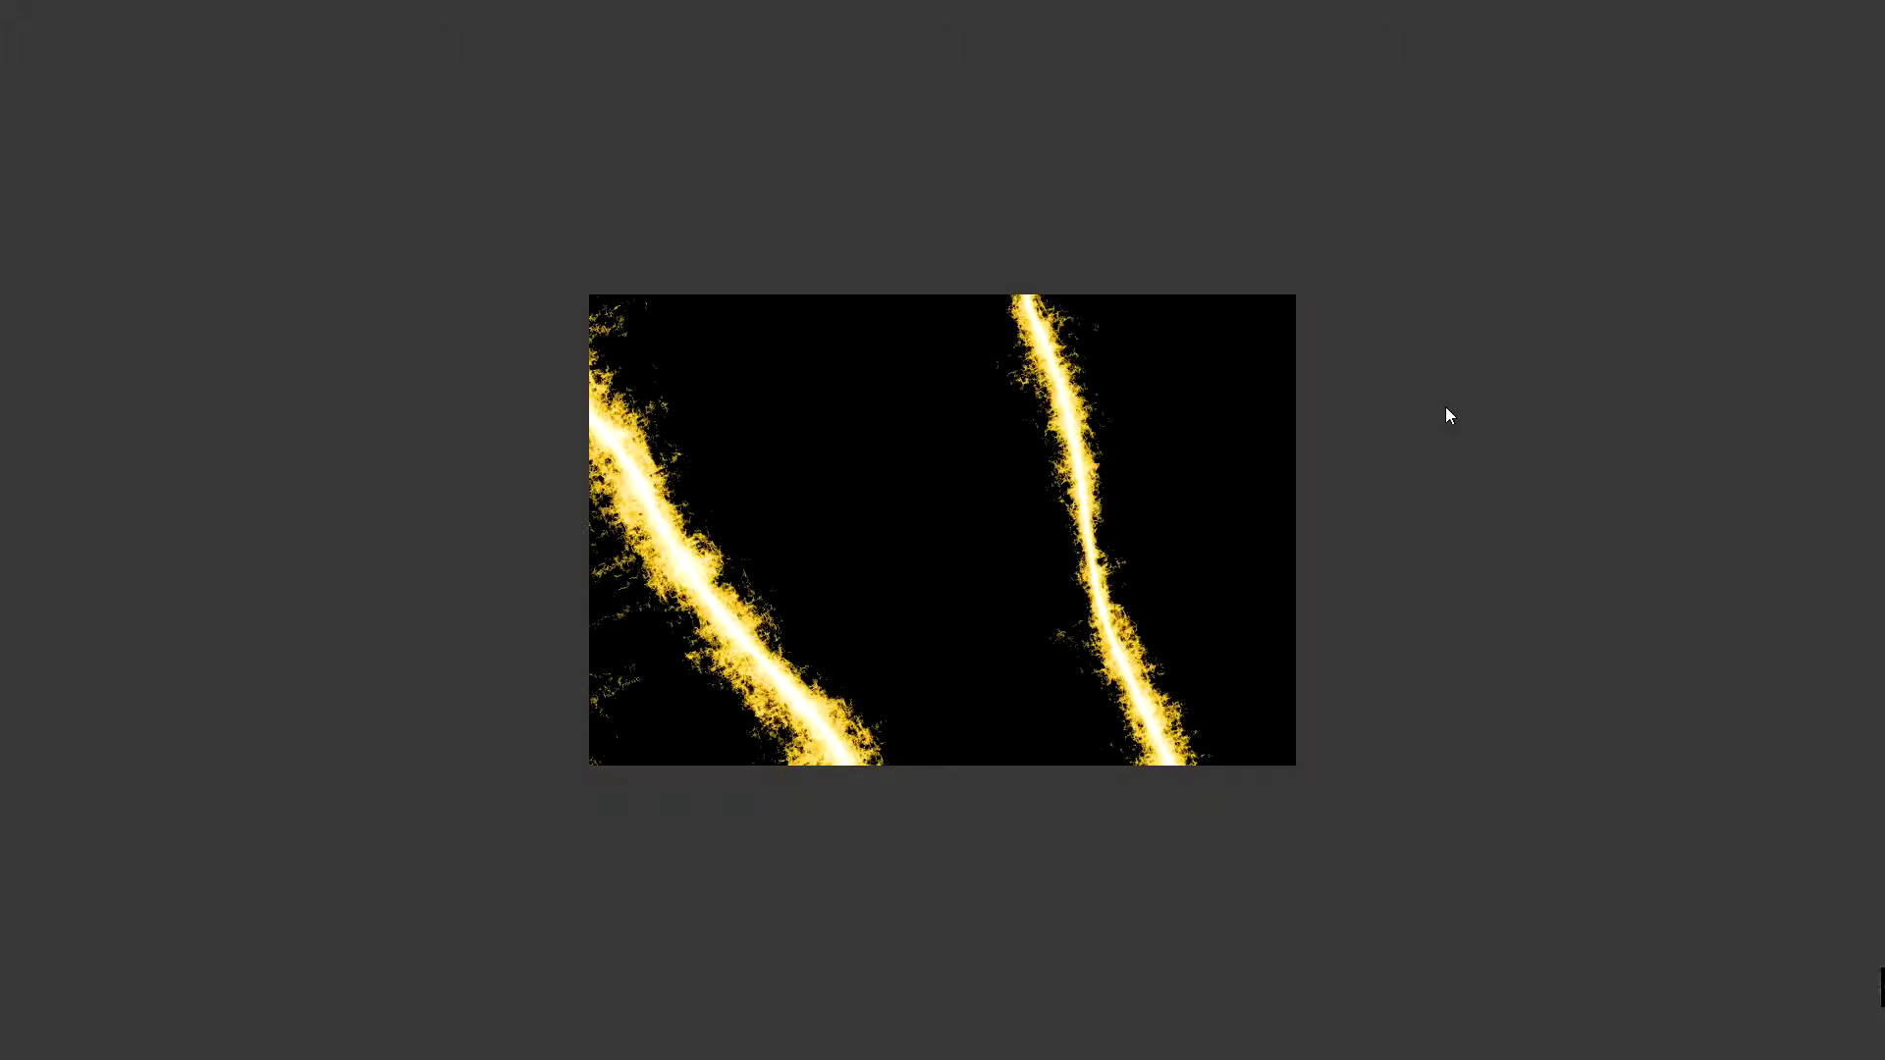
key(space)
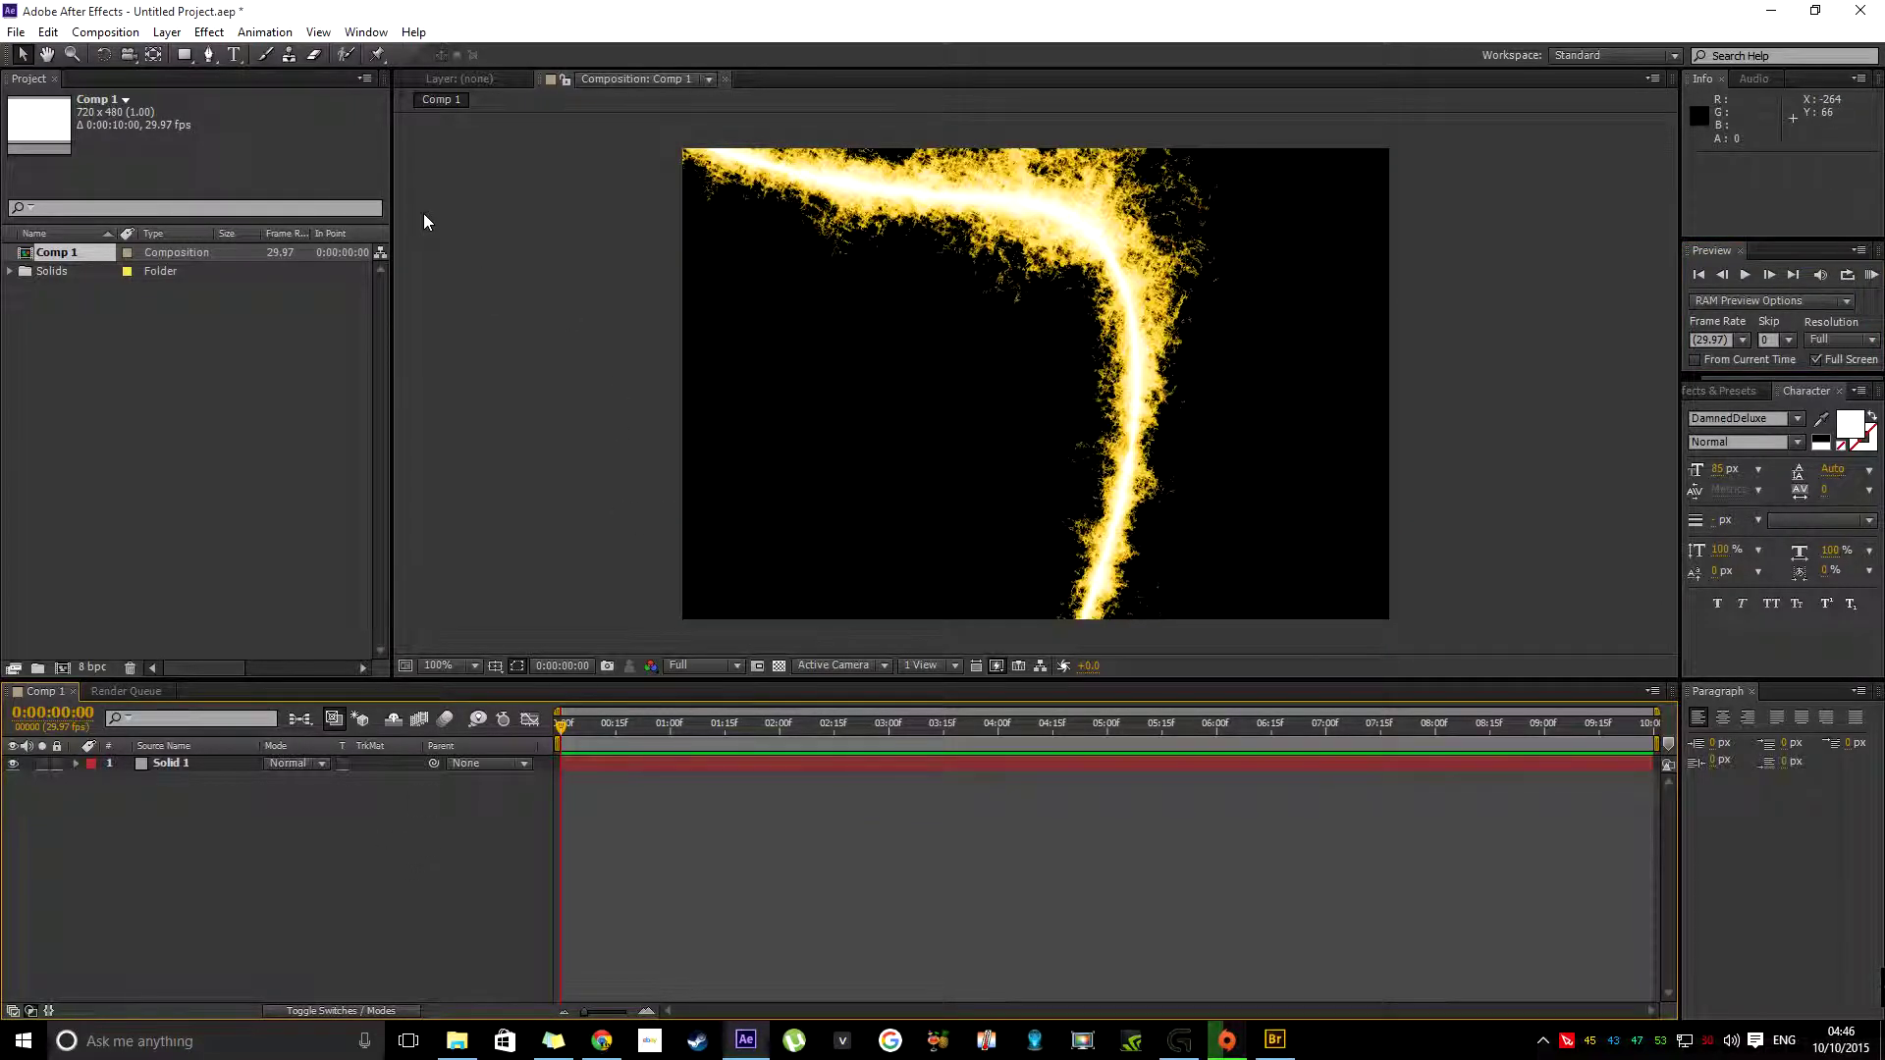
Browse the animation presets in Adobe Bridge again and open the Text preset folder.
click(272, 34)
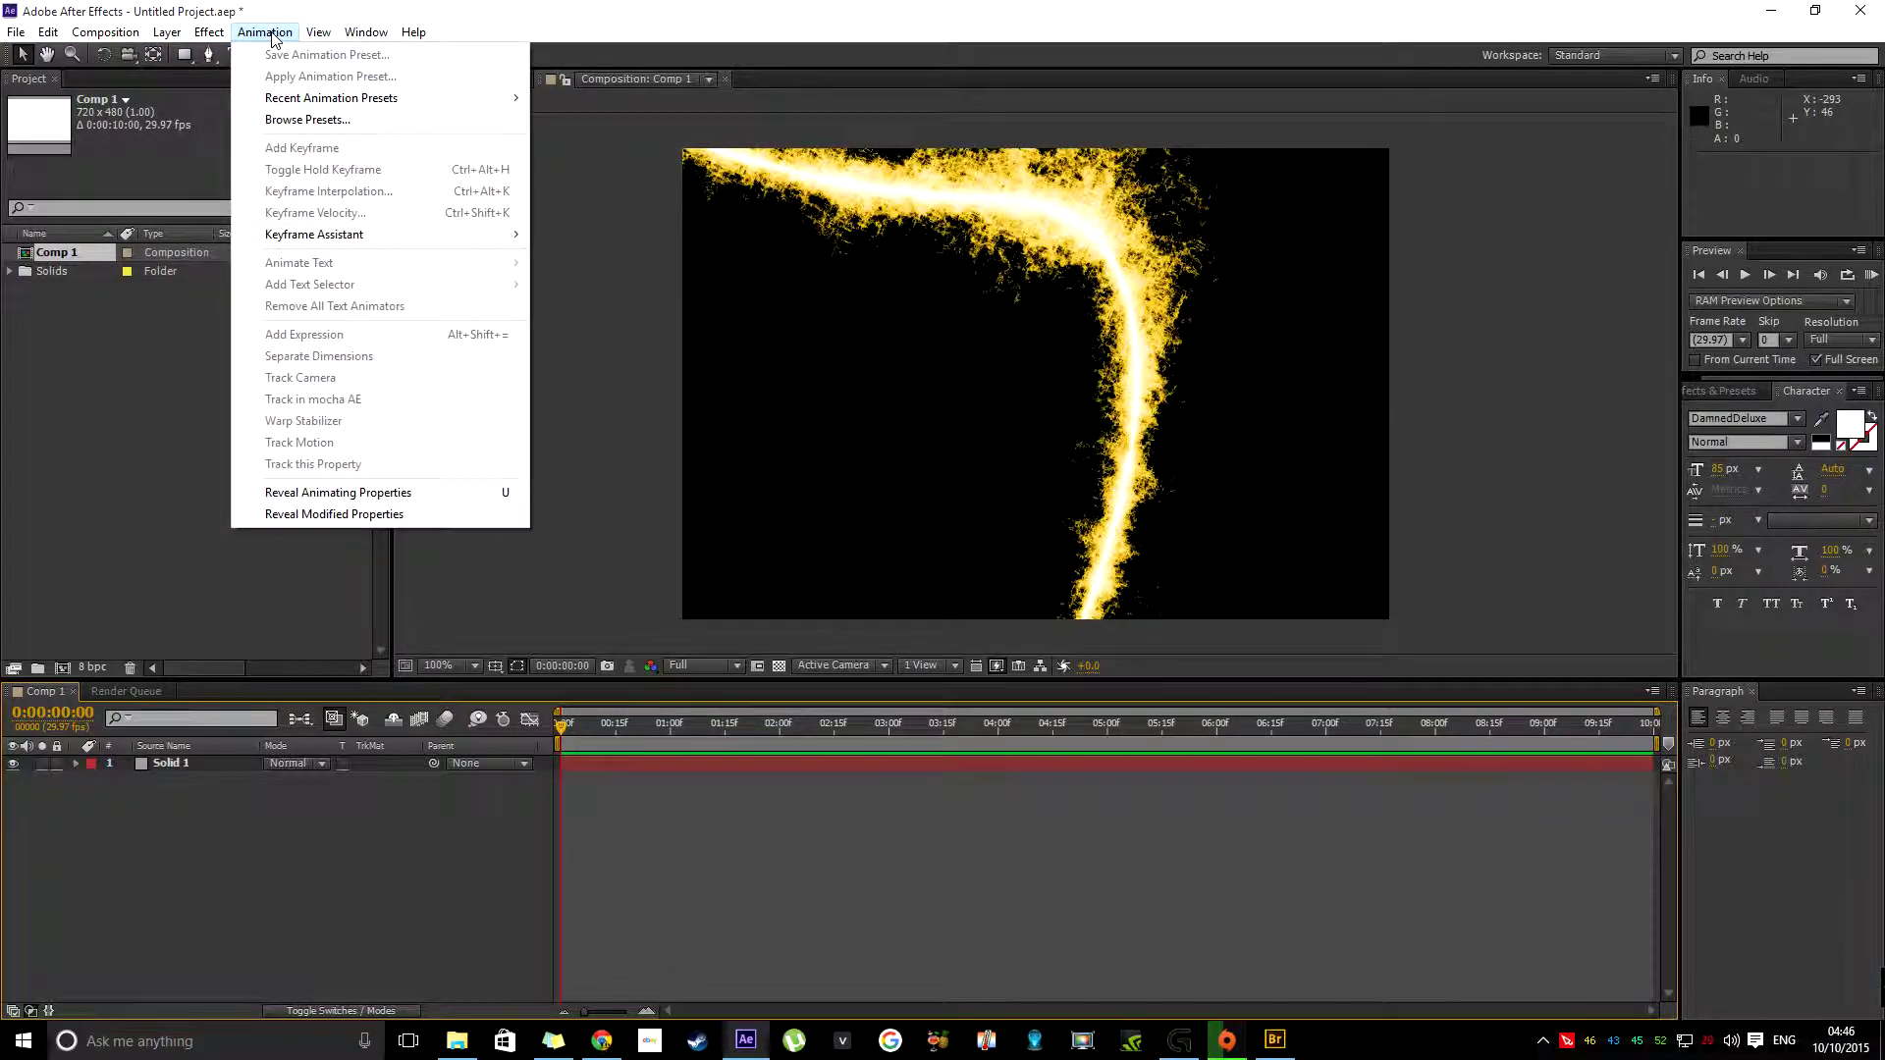
click(334, 127)
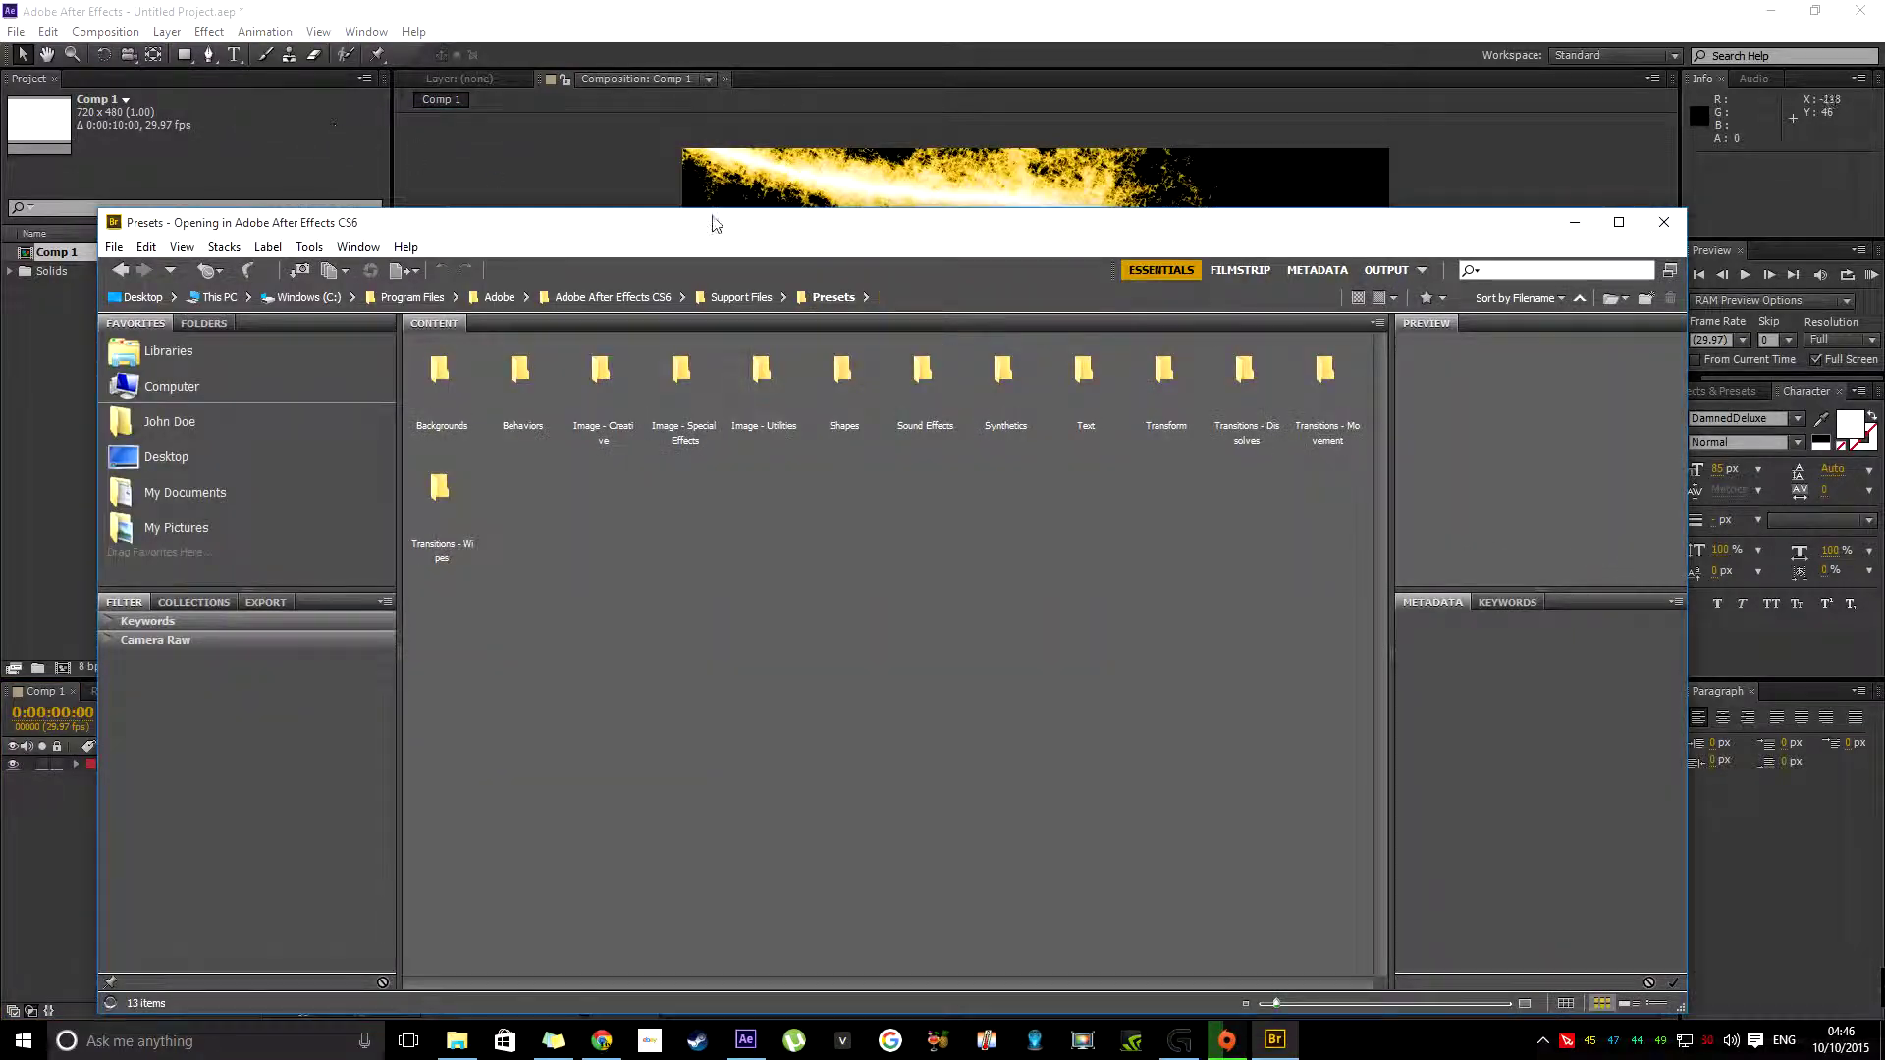
click(1085, 371)
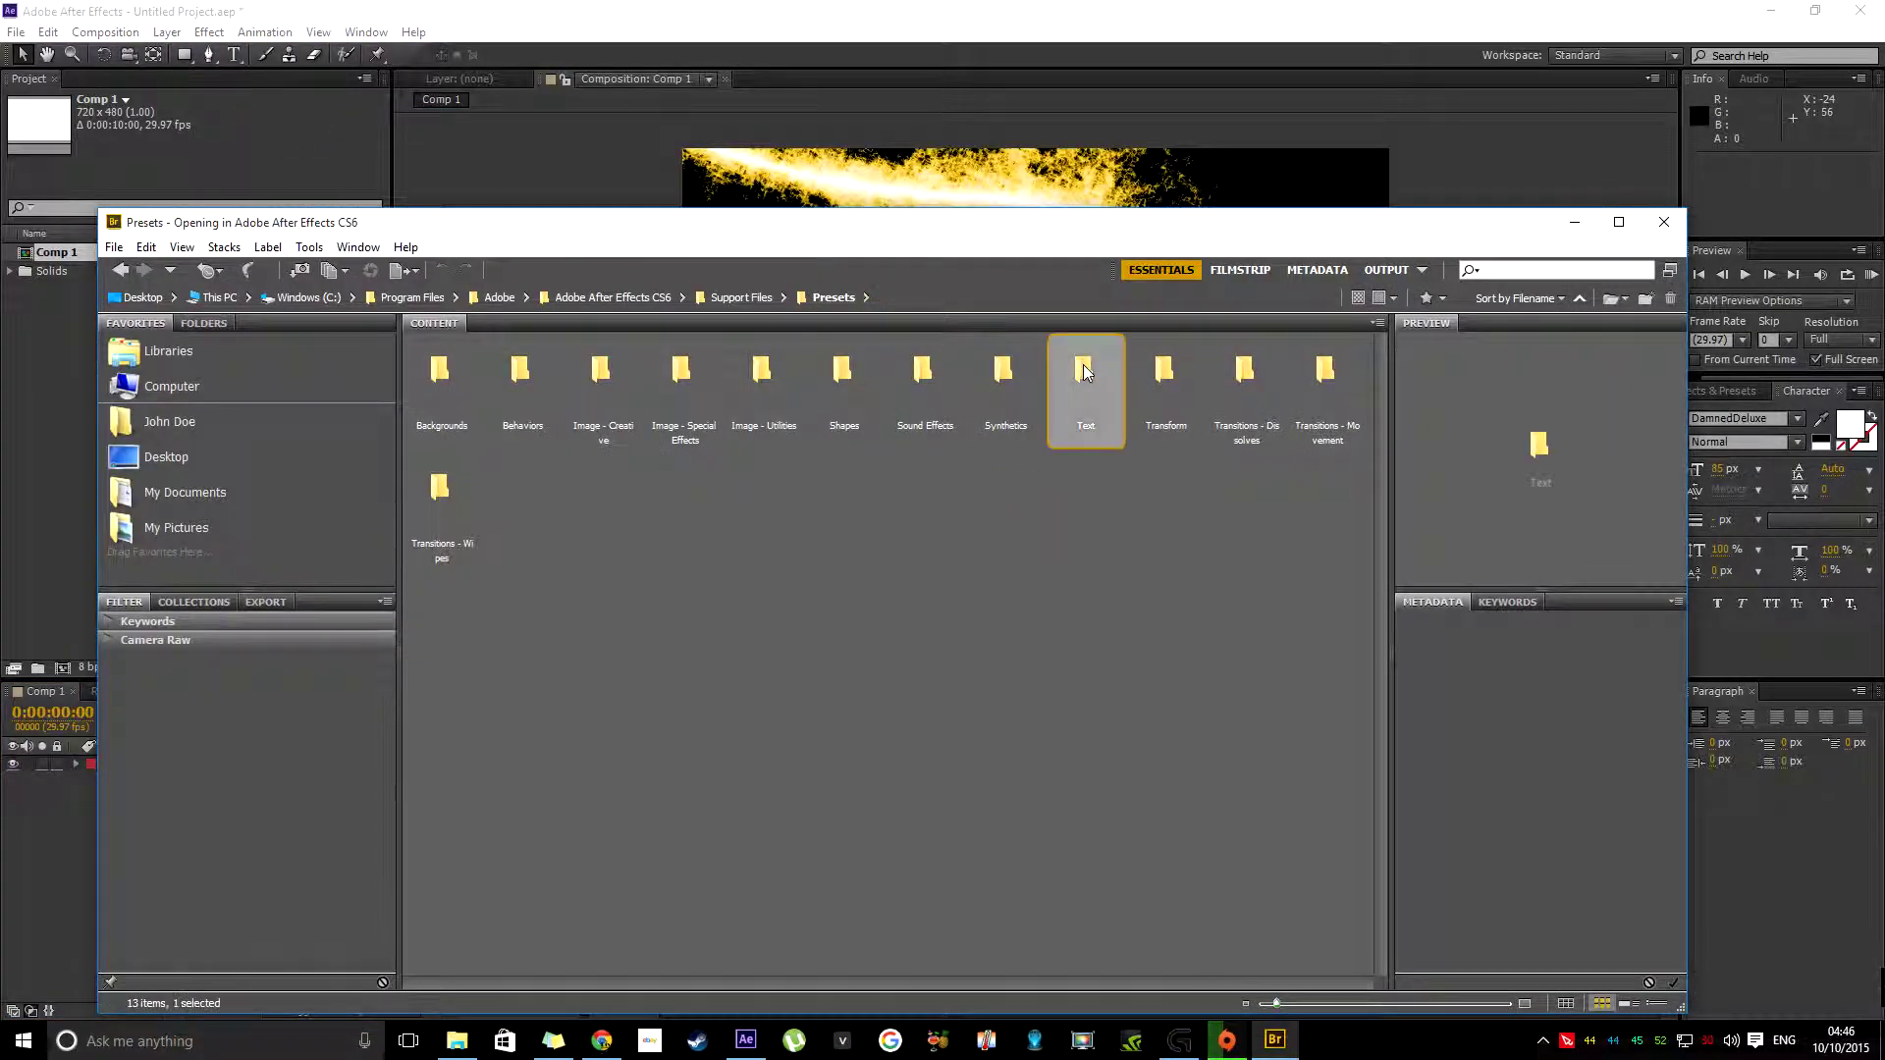
double_click(1081, 363)
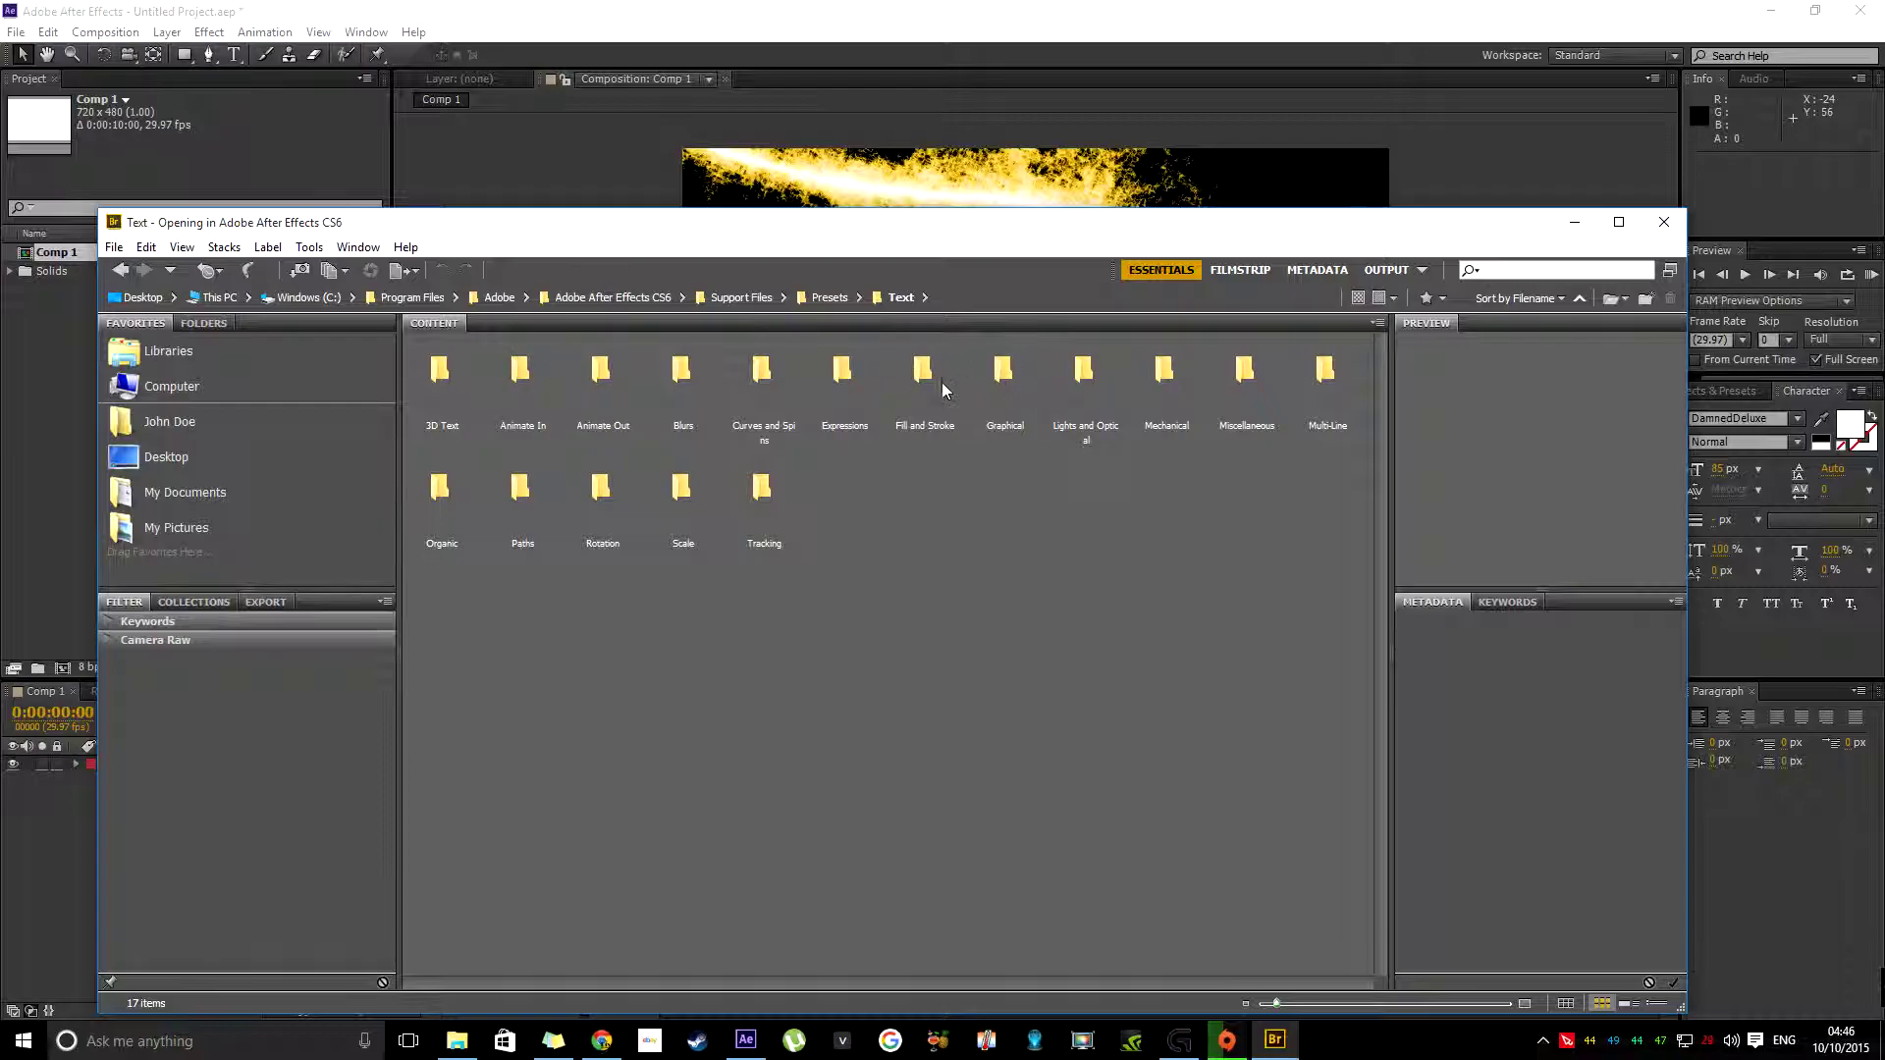
Preview several Miscellaneous text presets, including Chaotic, Pendulum, Hop Skip And A Jump and Wiggly Lines, and return to the Text folder.
double_click(1239, 375)
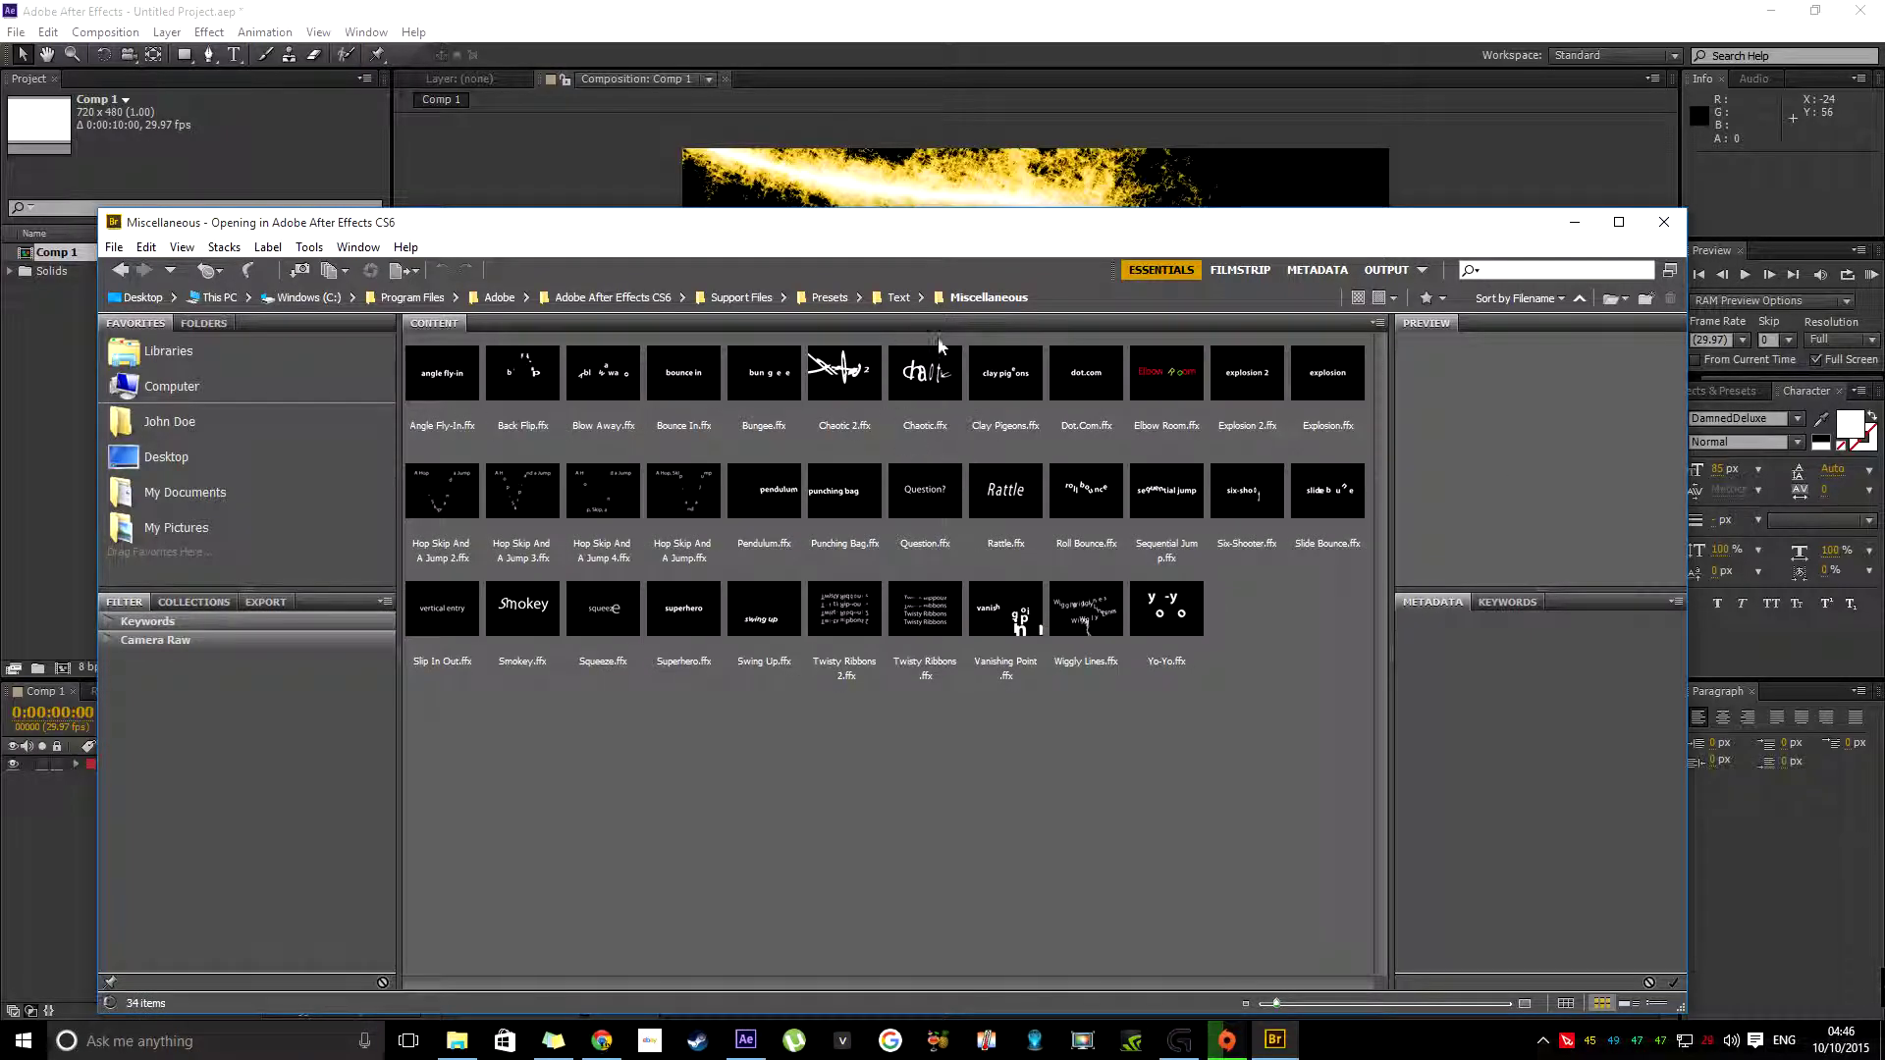
click(925, 369)
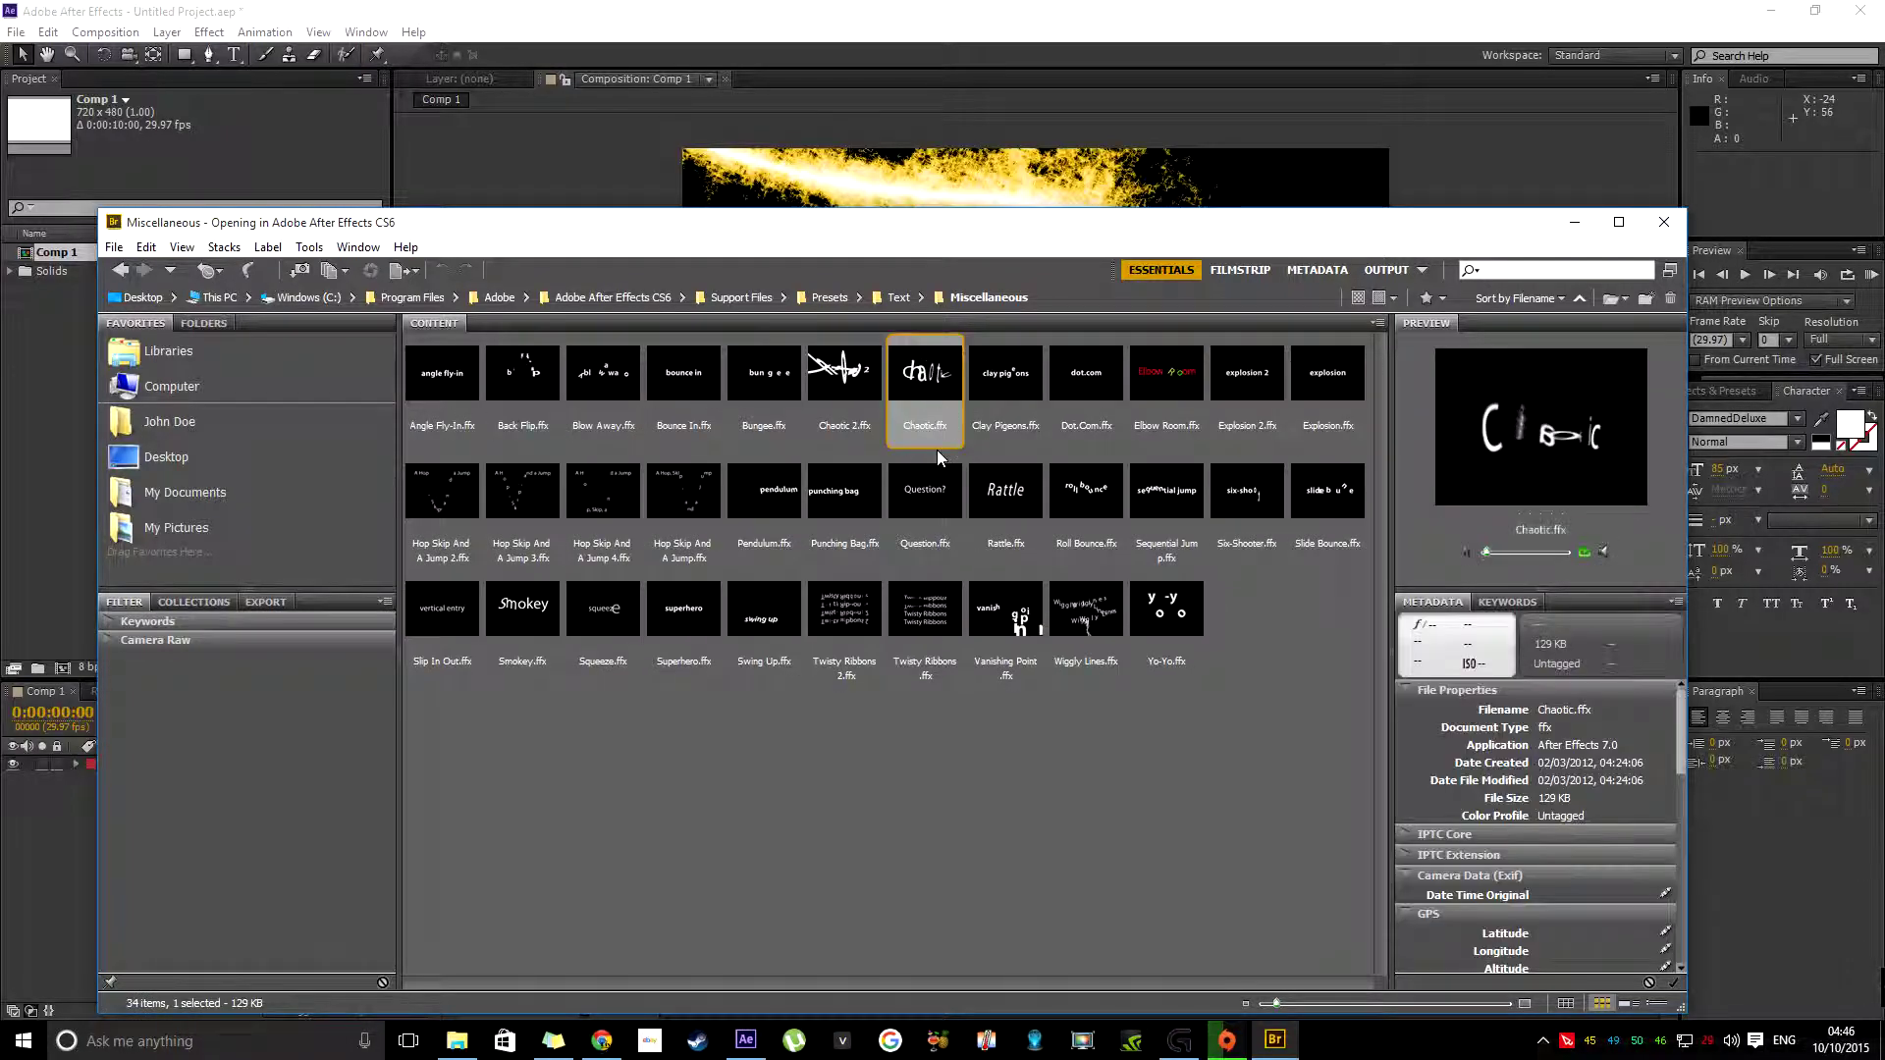
click(778, 496)
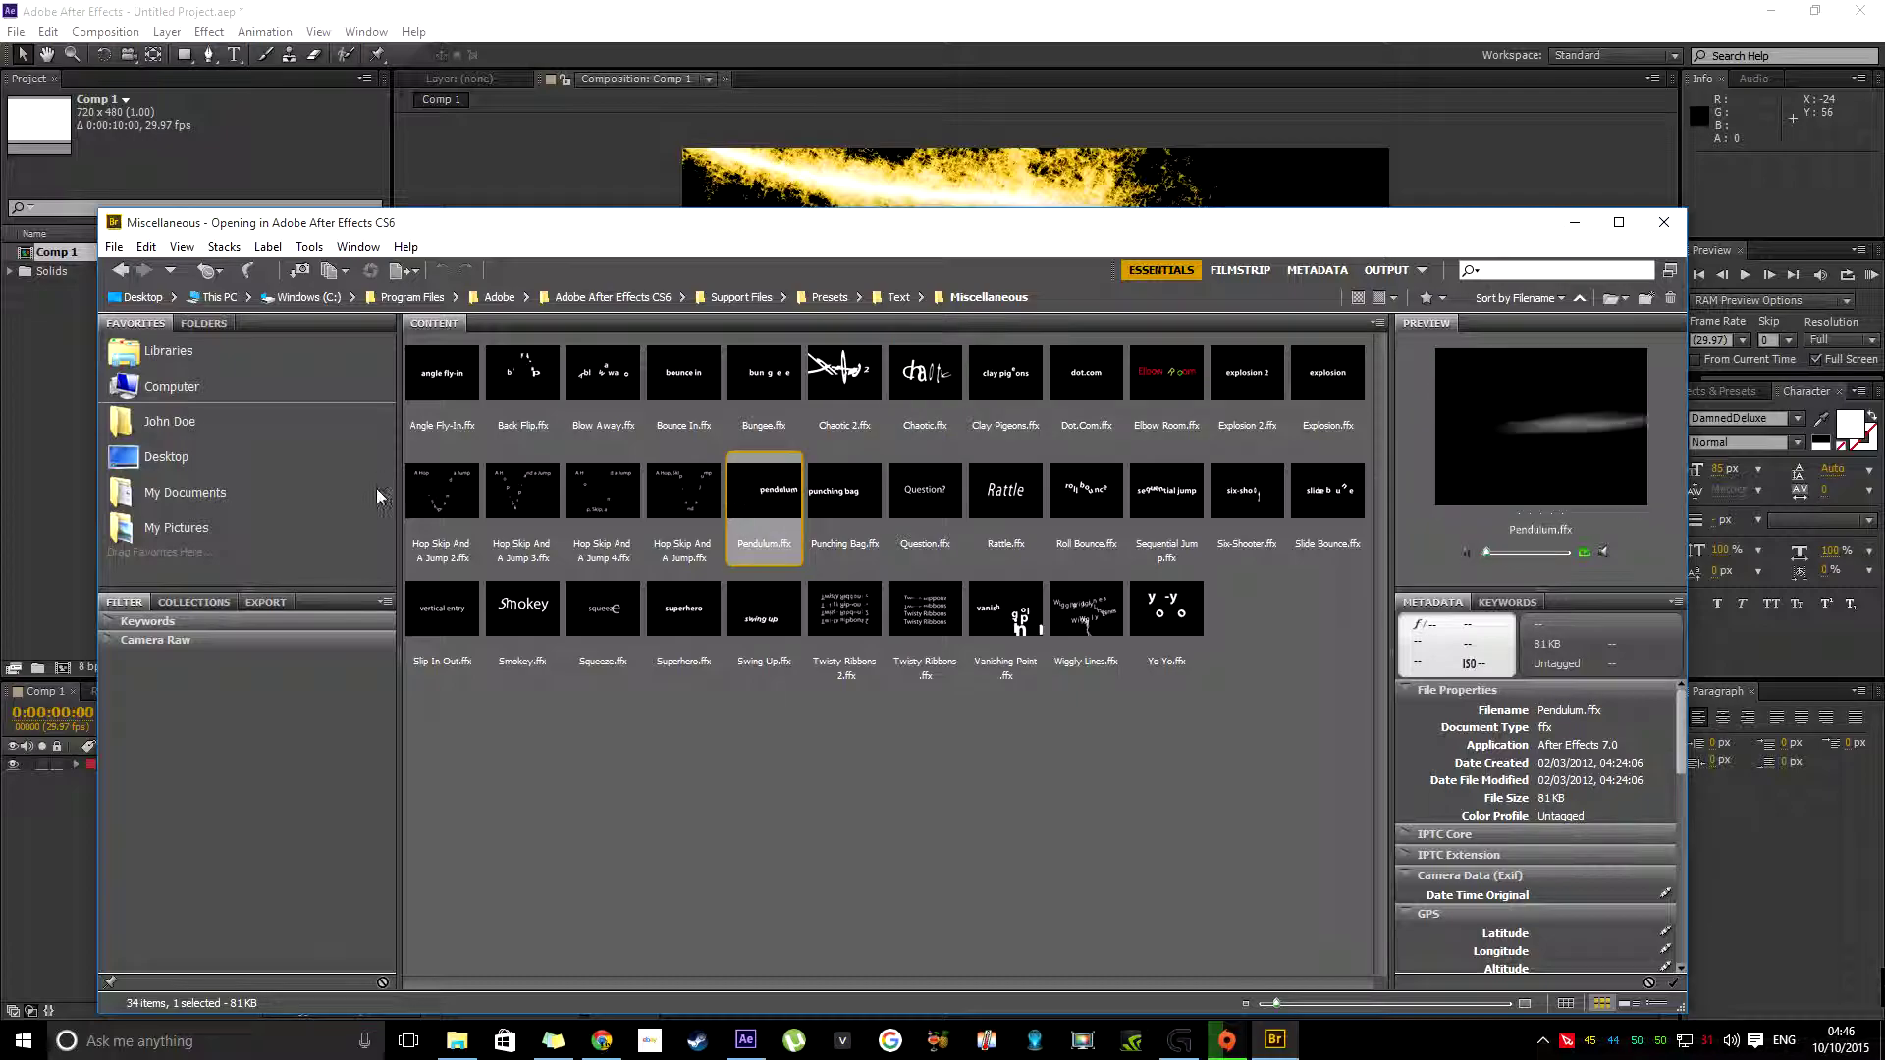
click(521, 489)
click(677, 485)
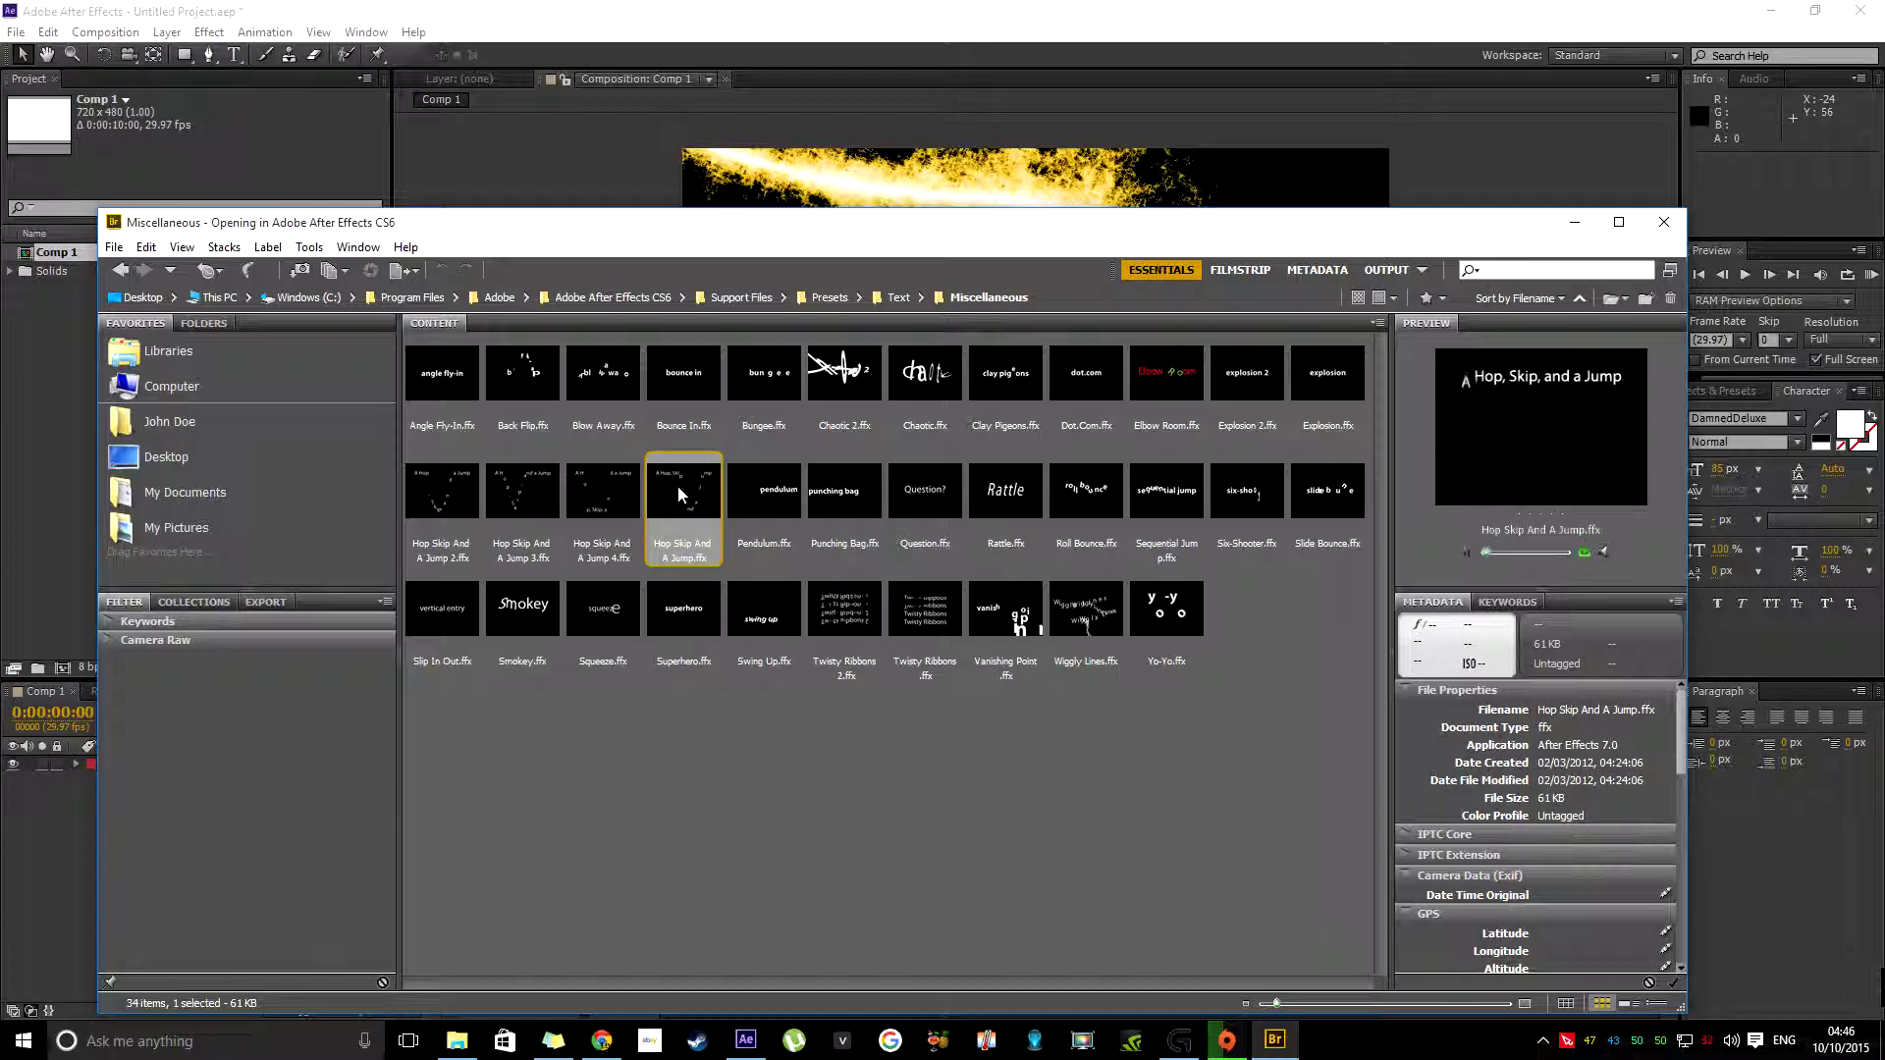
click(1065, 589)
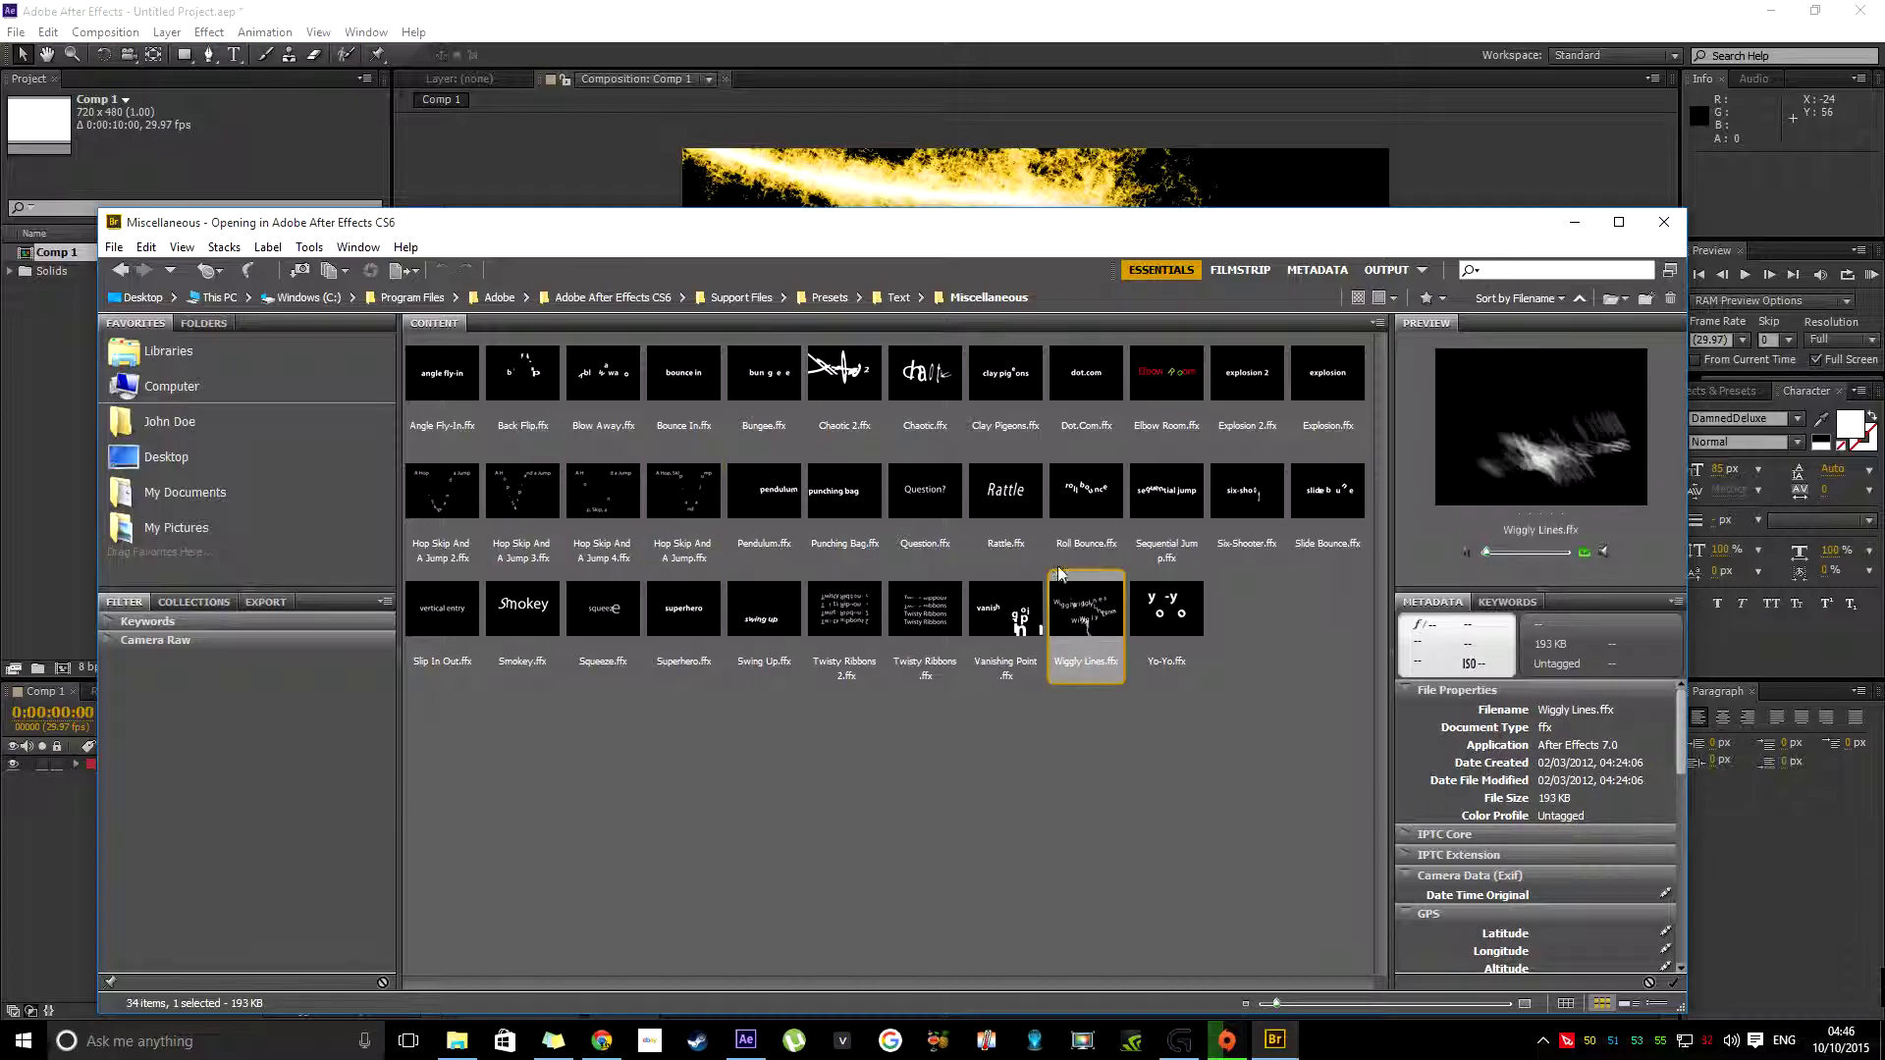
click(895, 298)
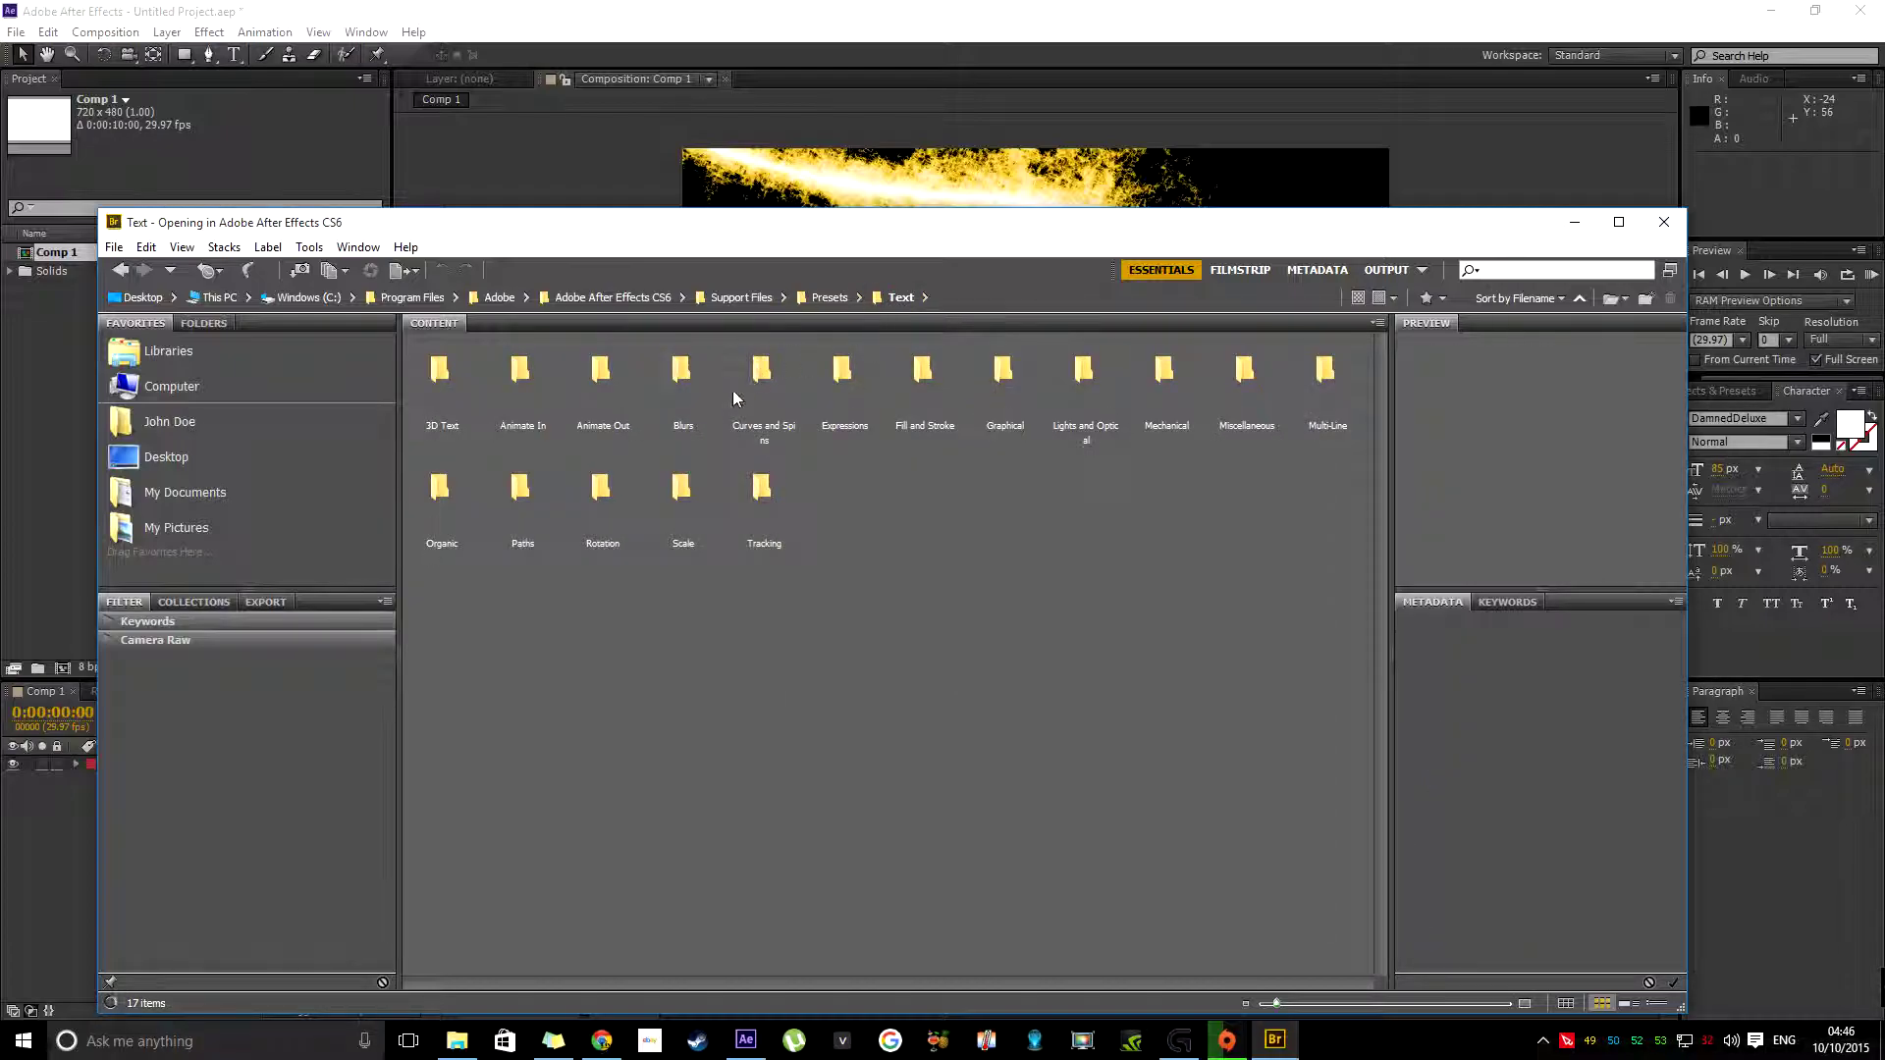
Compare the Foggy, Bullet Train and Transporter presets in the Blurs folder and place Transporter in After Effects.
double_click(685, 386)
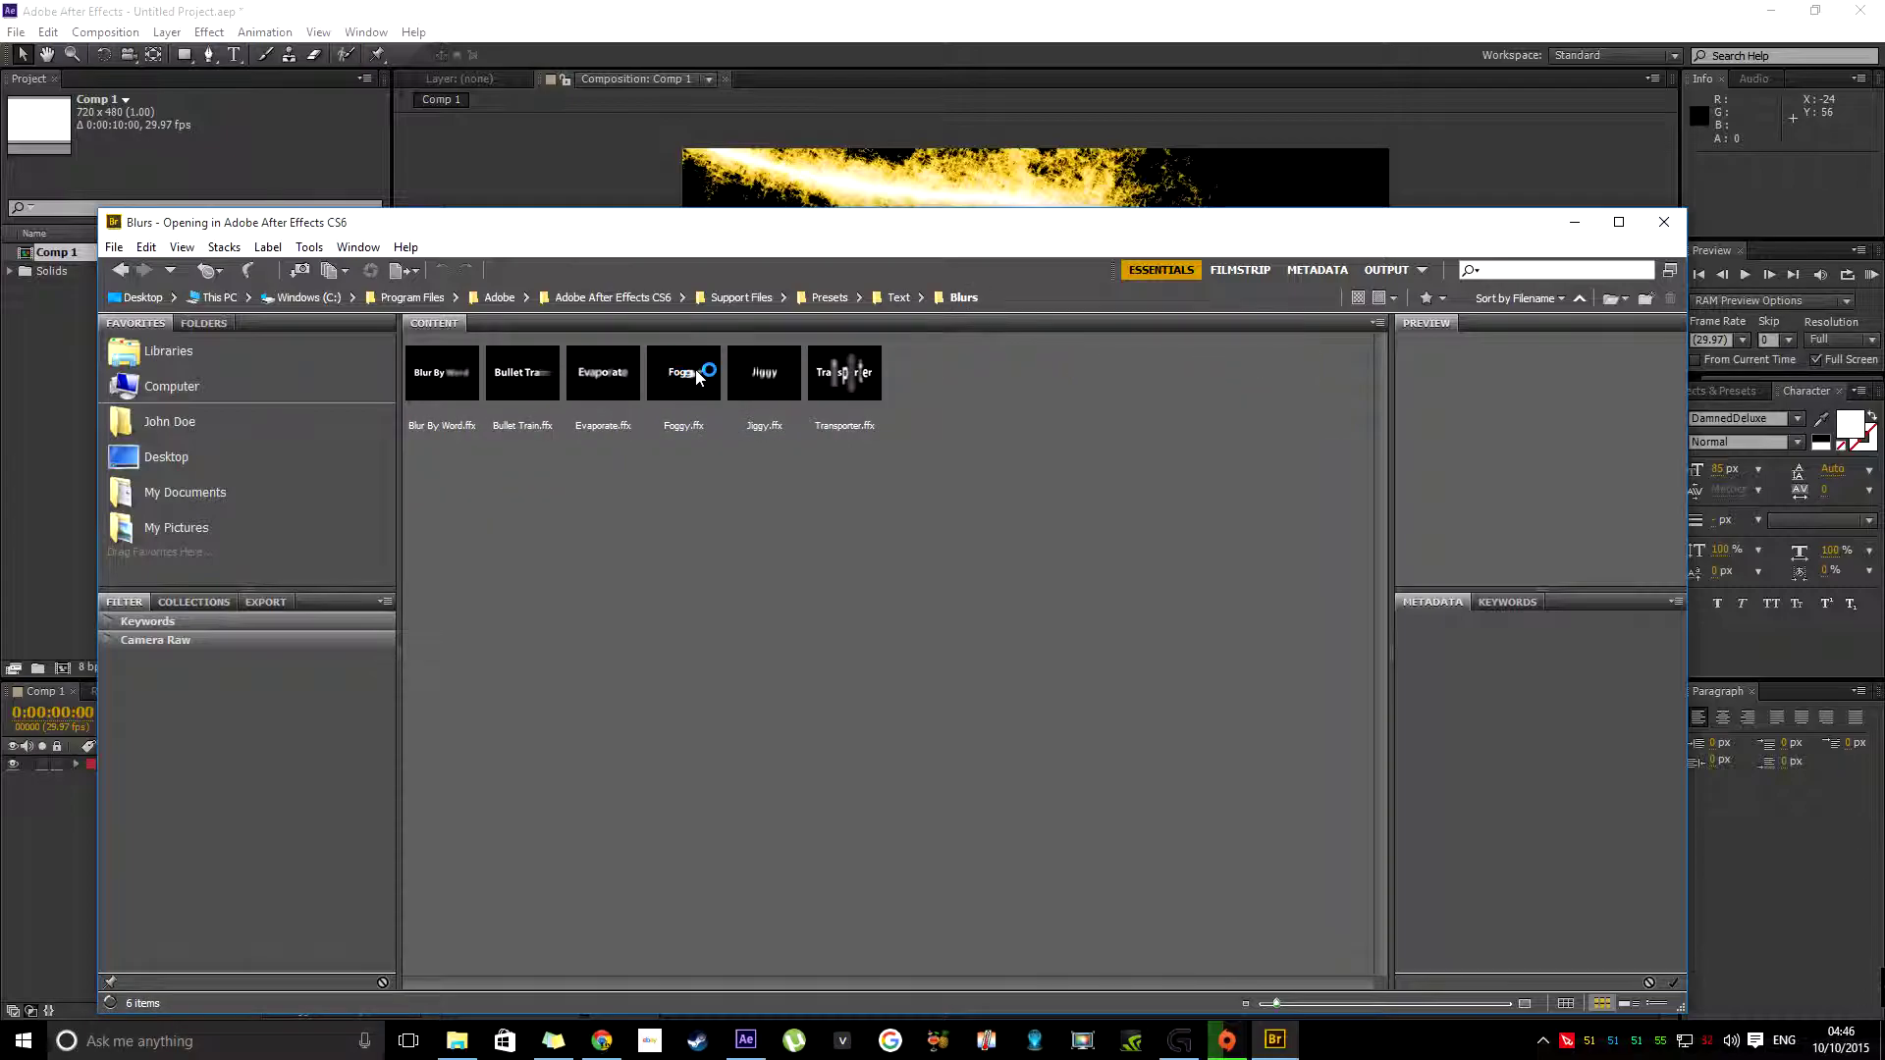
click(695, 376)
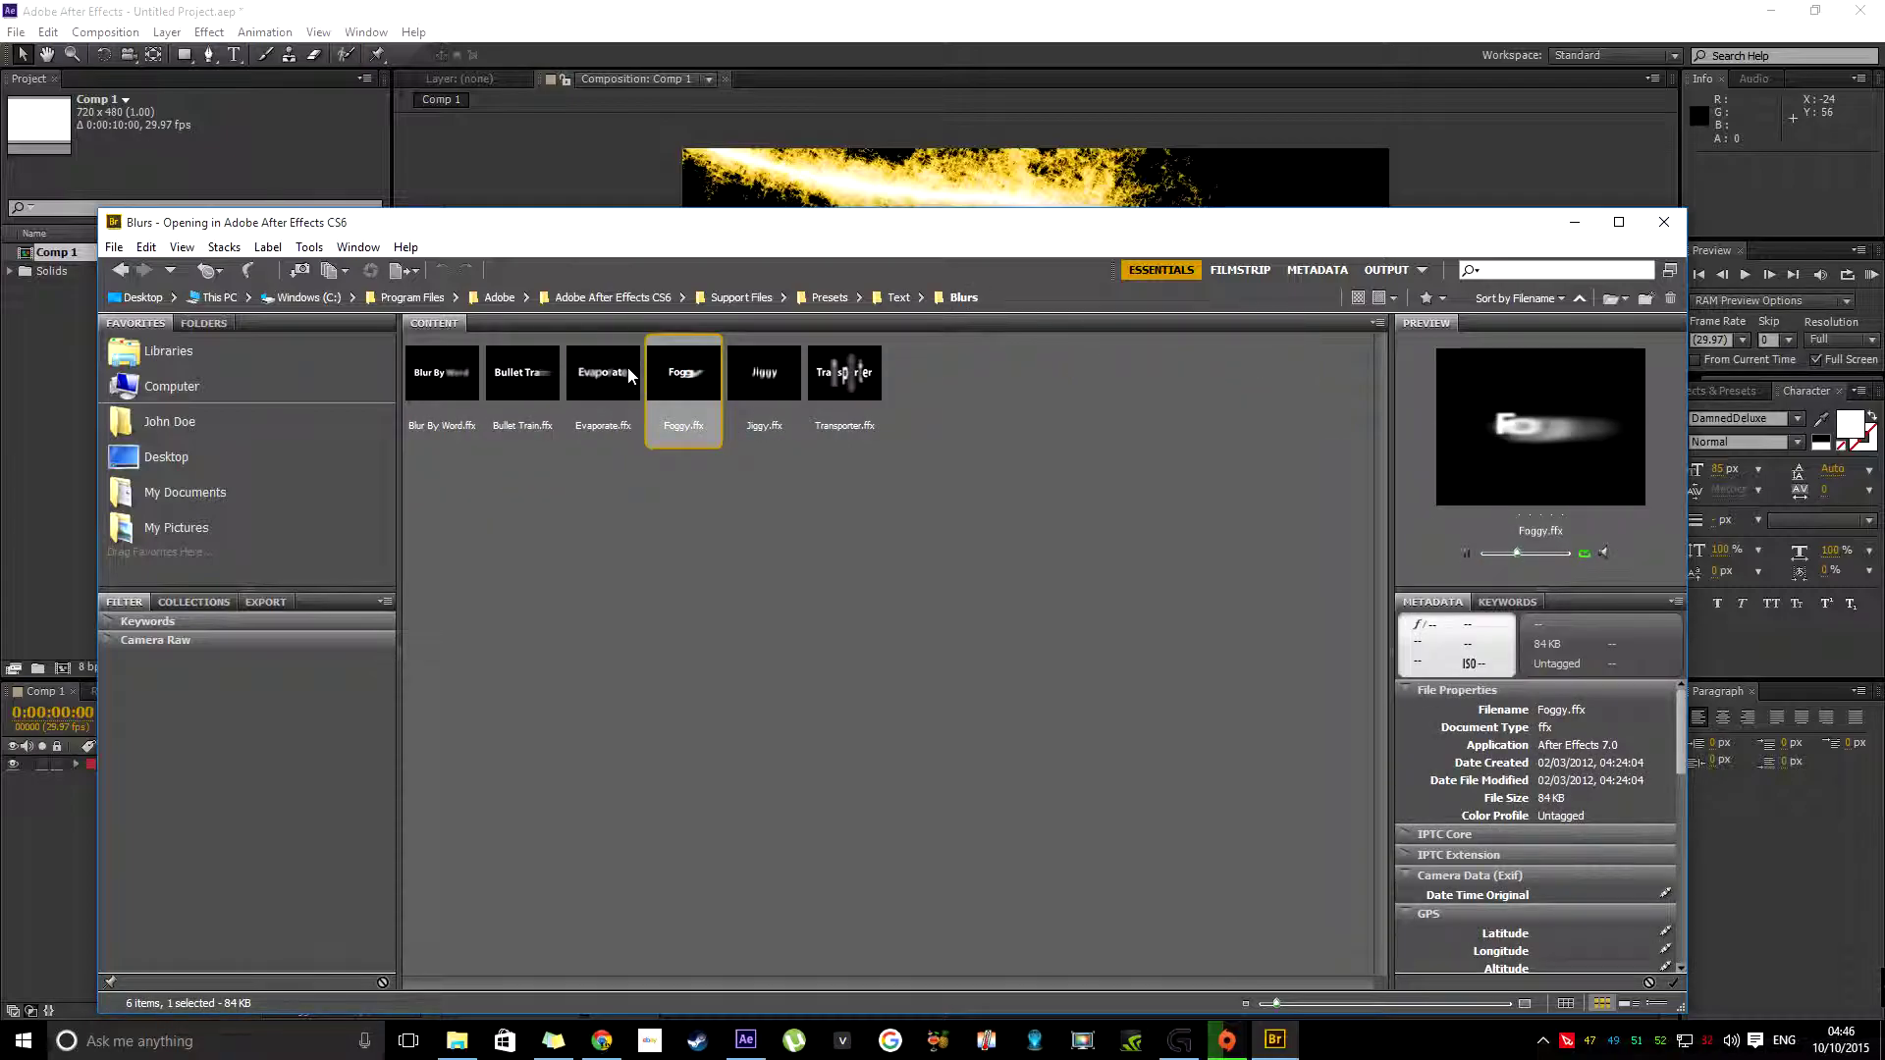
click(536, 368)
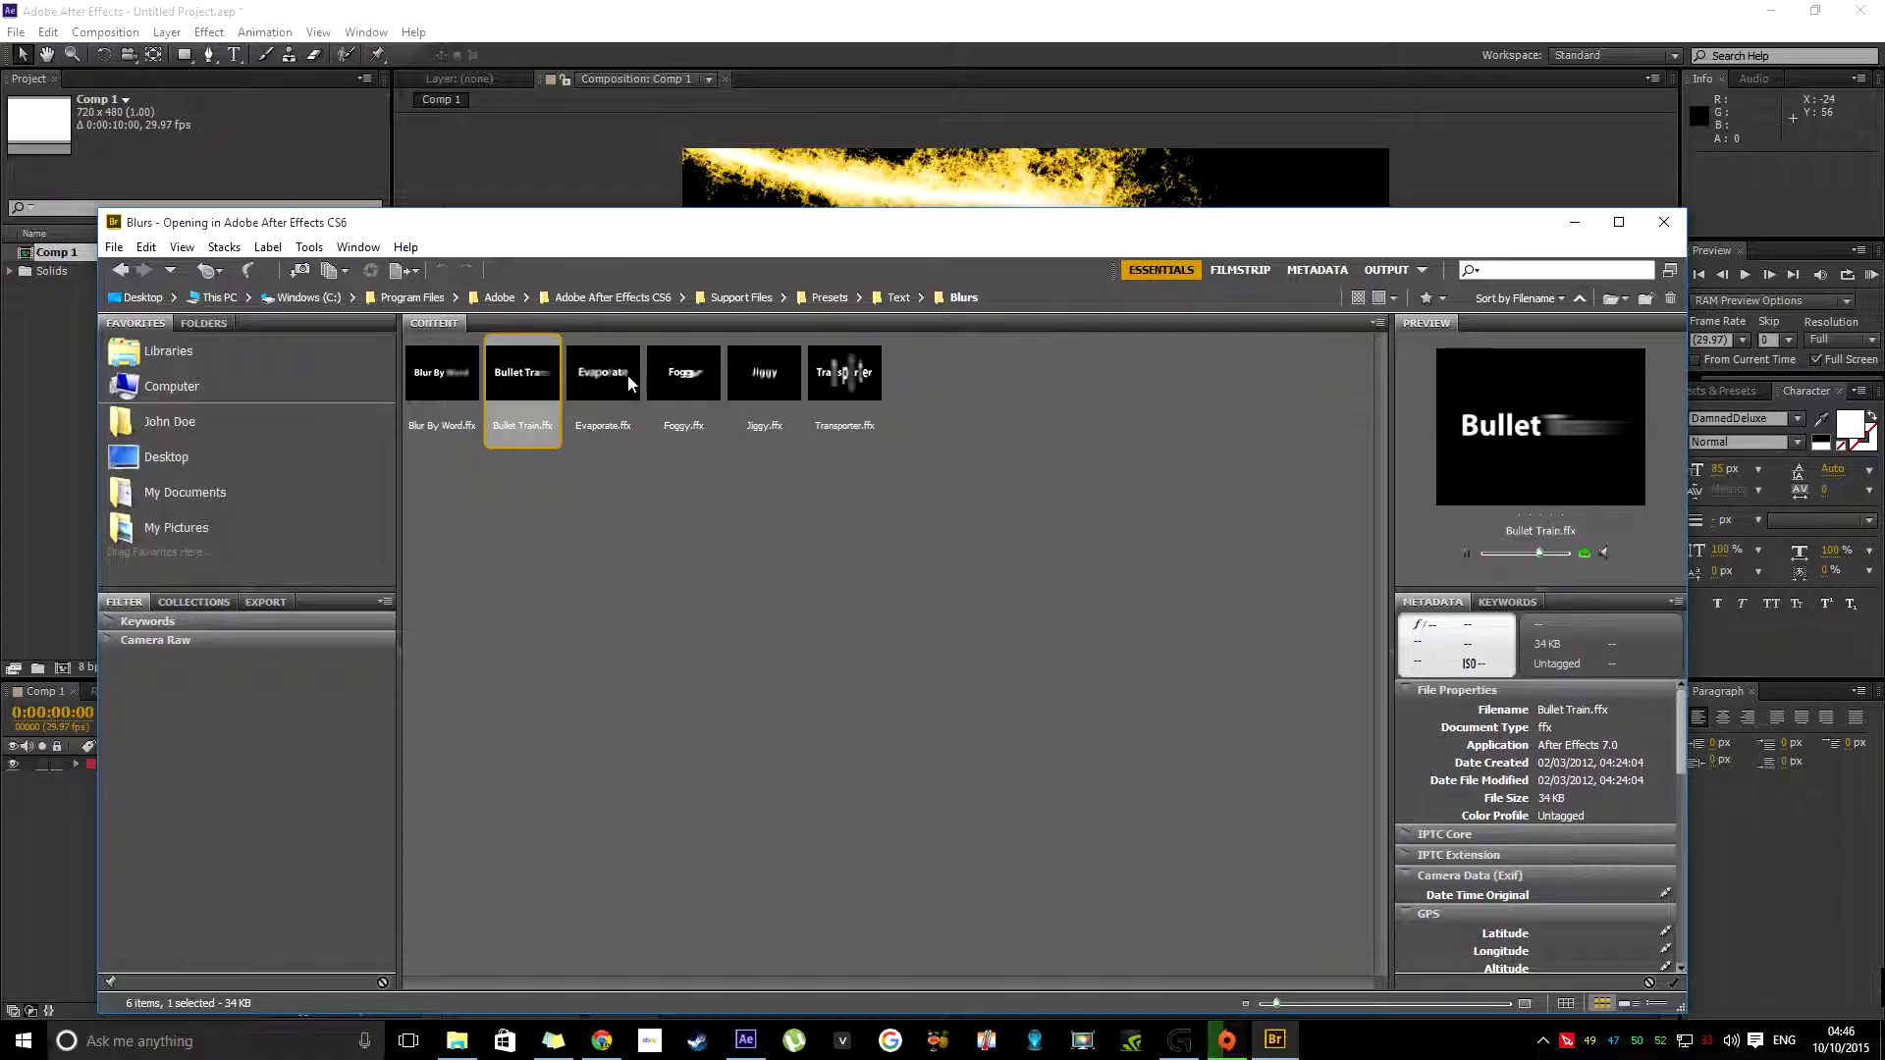
click(834, 377)
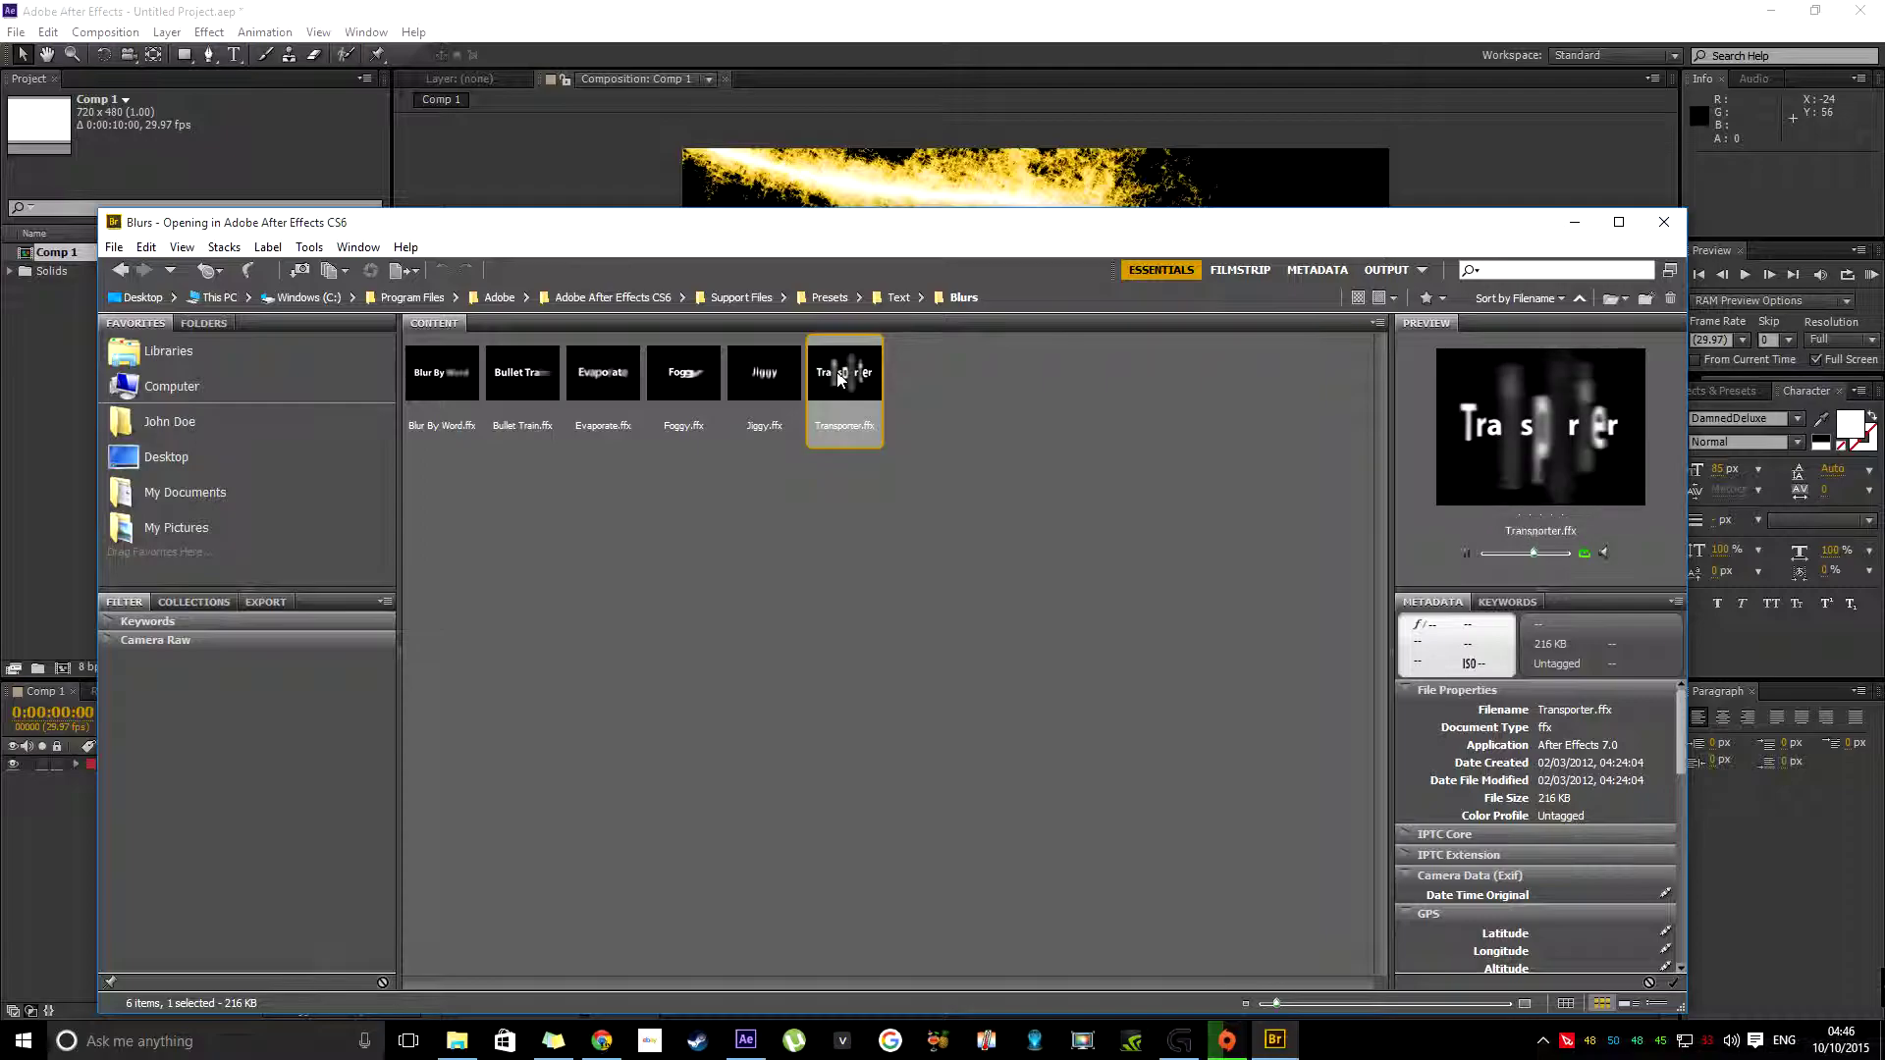
key(alt)
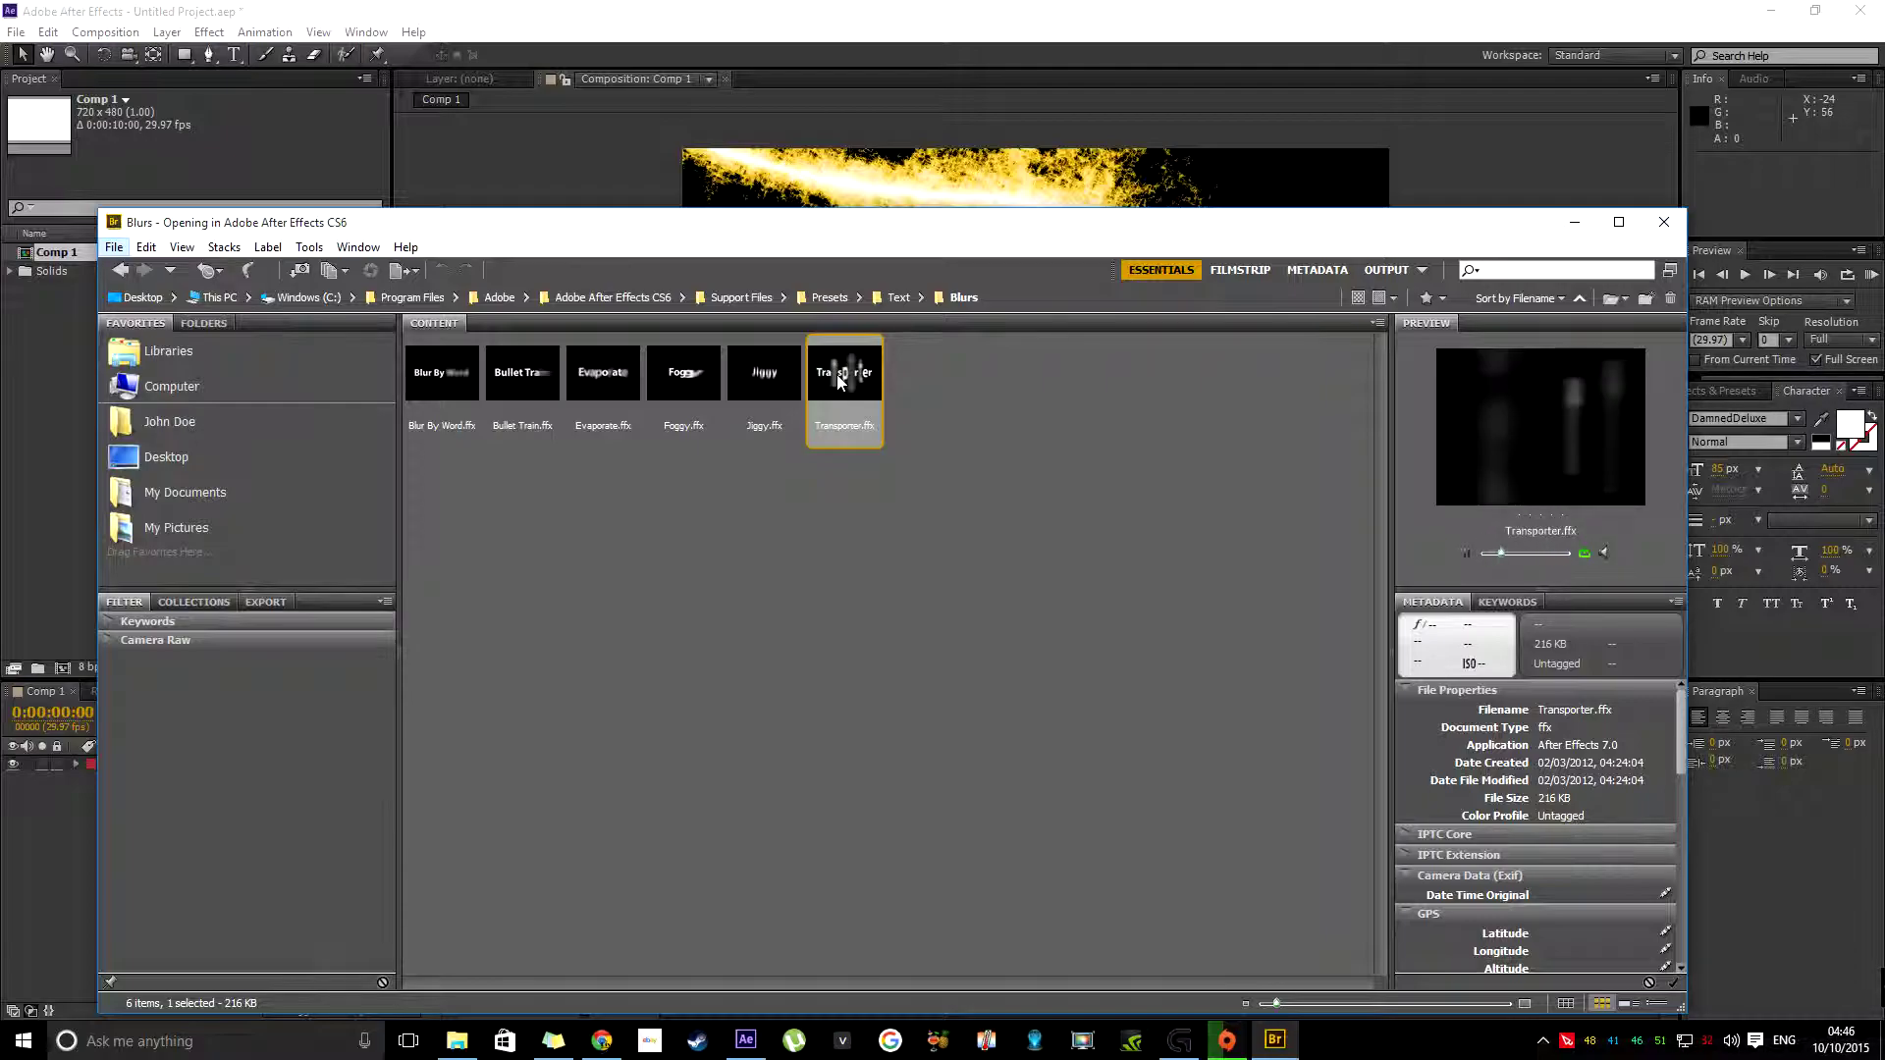
right_click(838, 374)
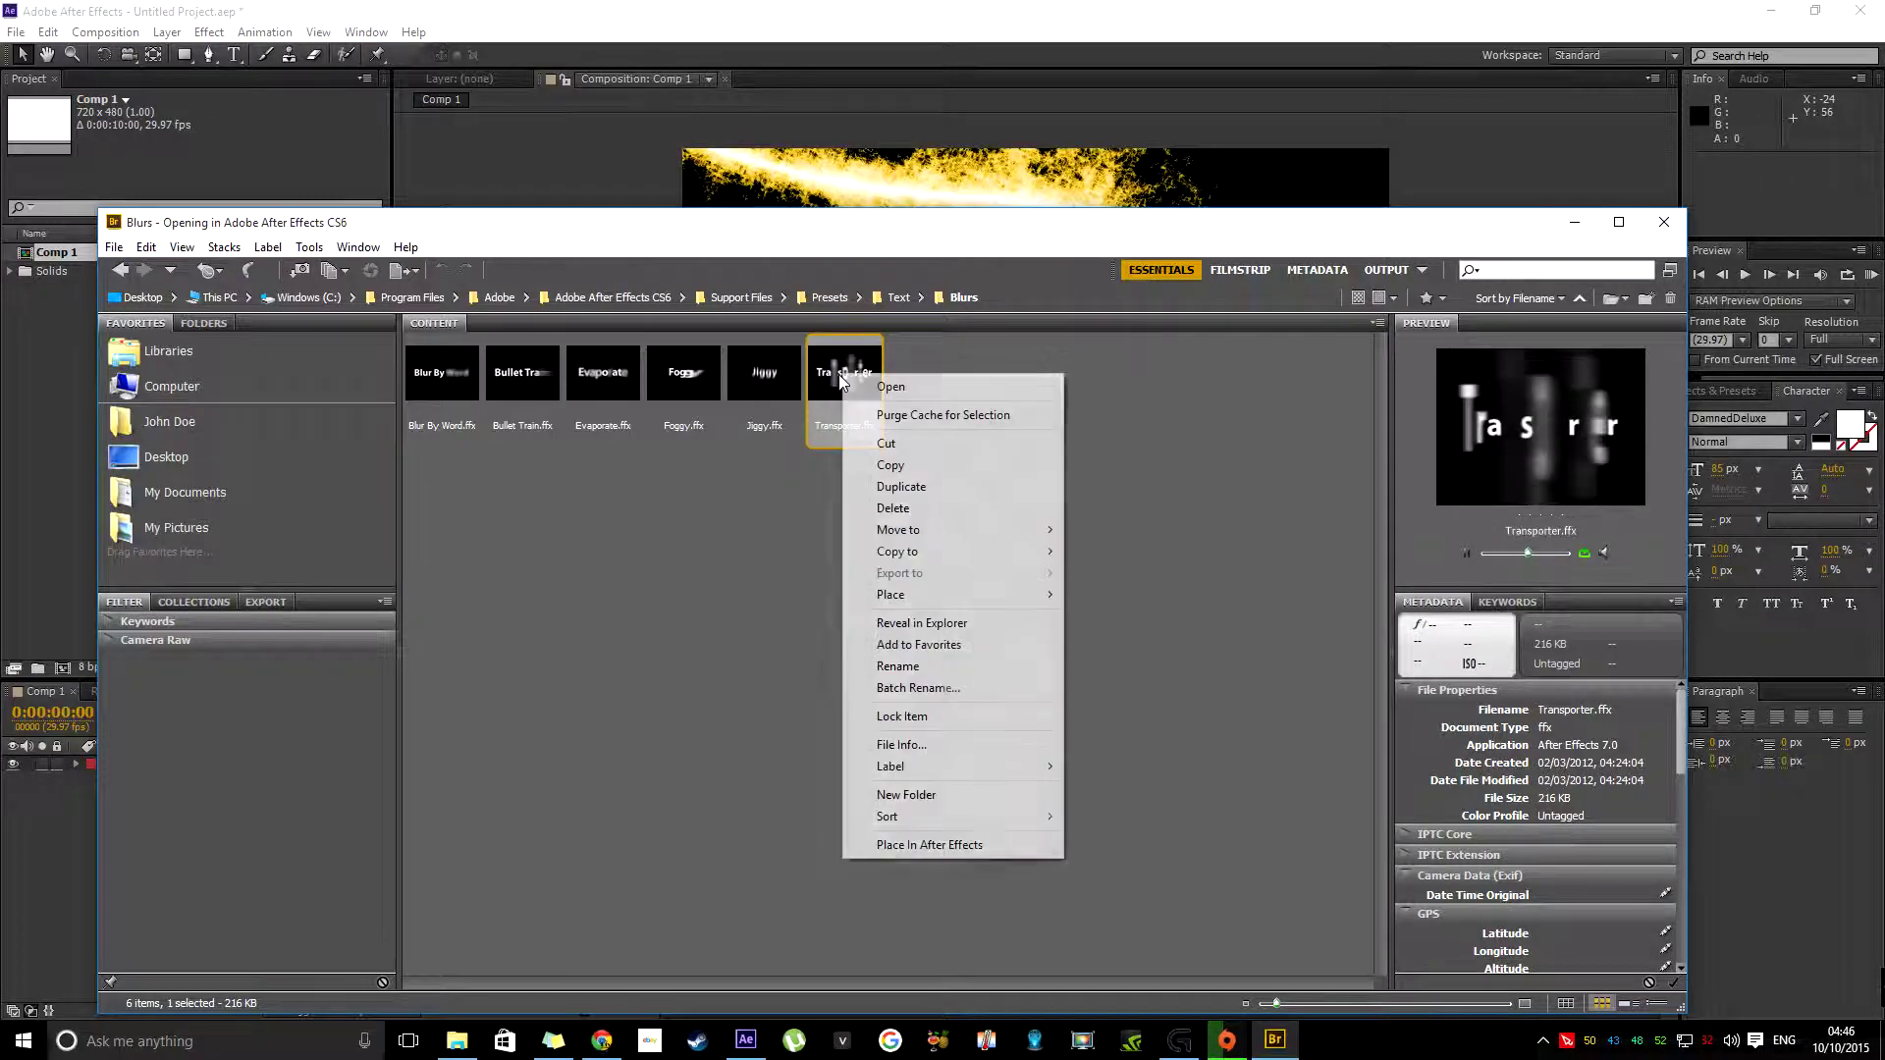
click(1029, 844)
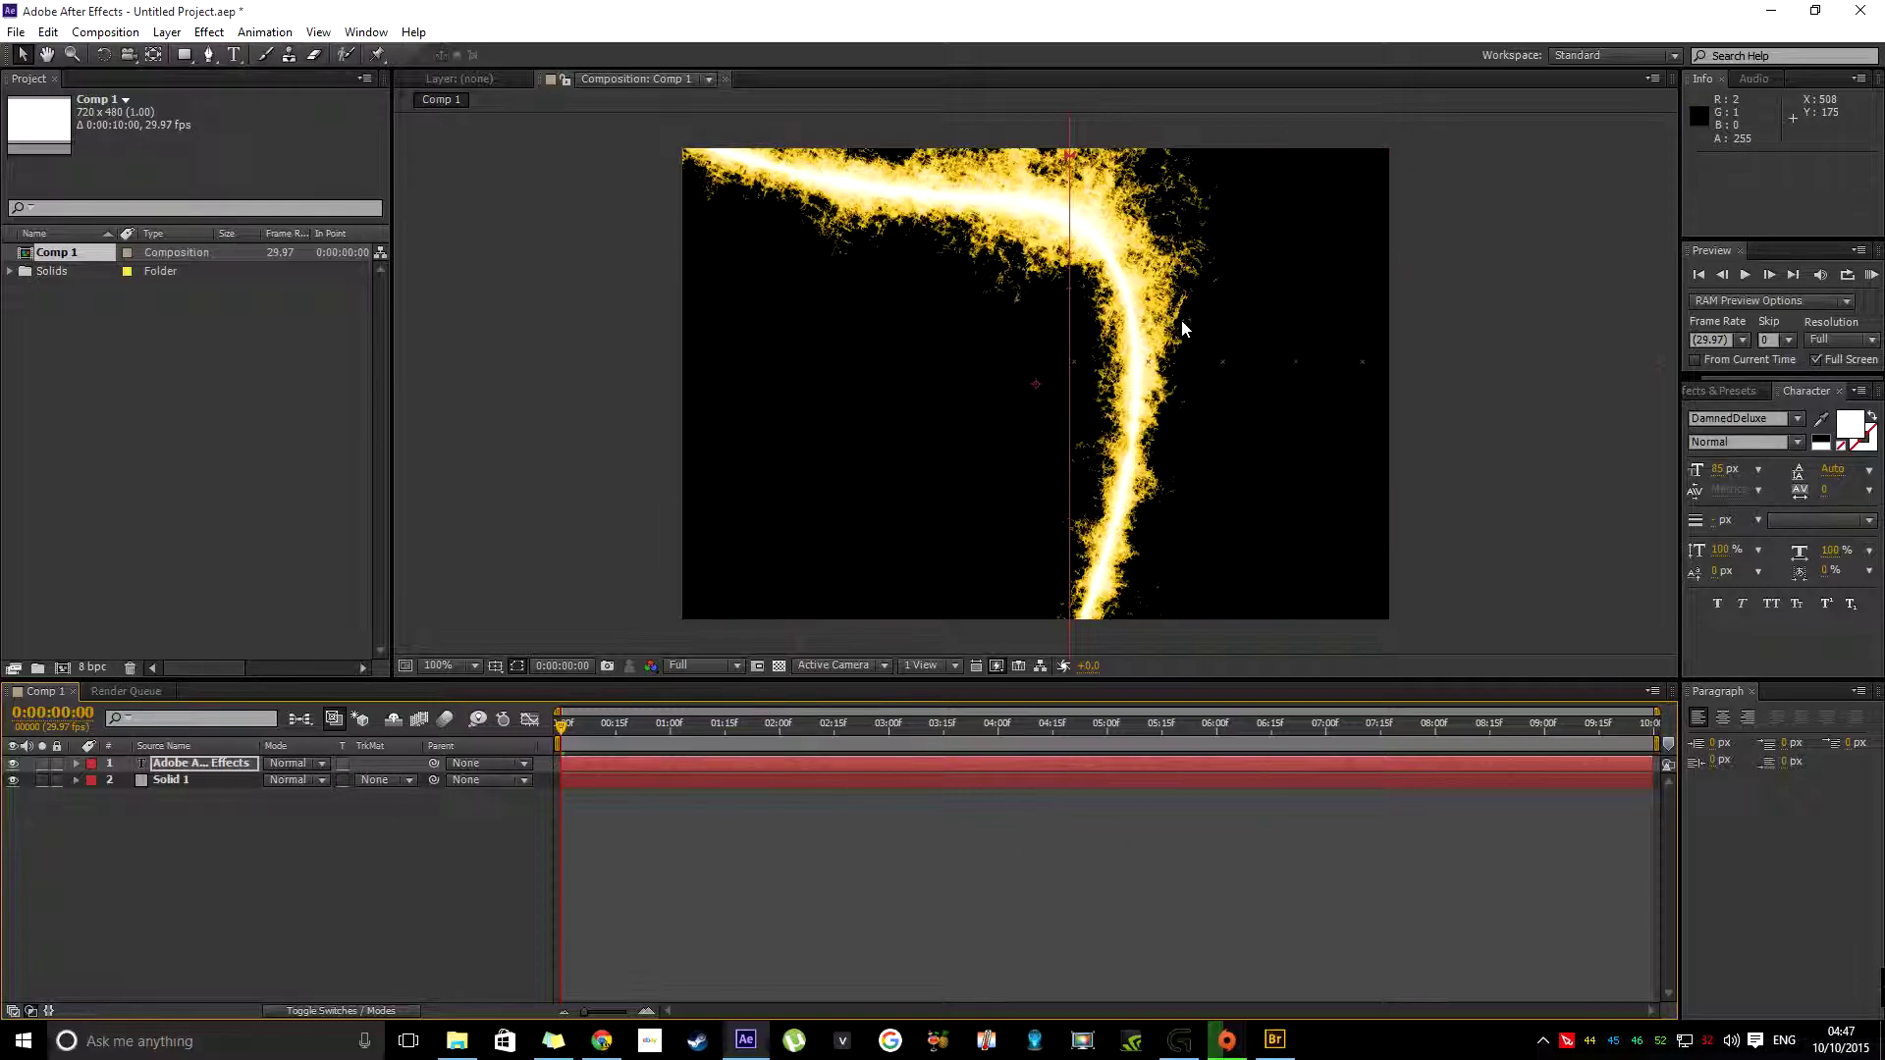
Scale the oversized Adobe After Effects text layer proportionally down to 20% of source.
click(475, 665)
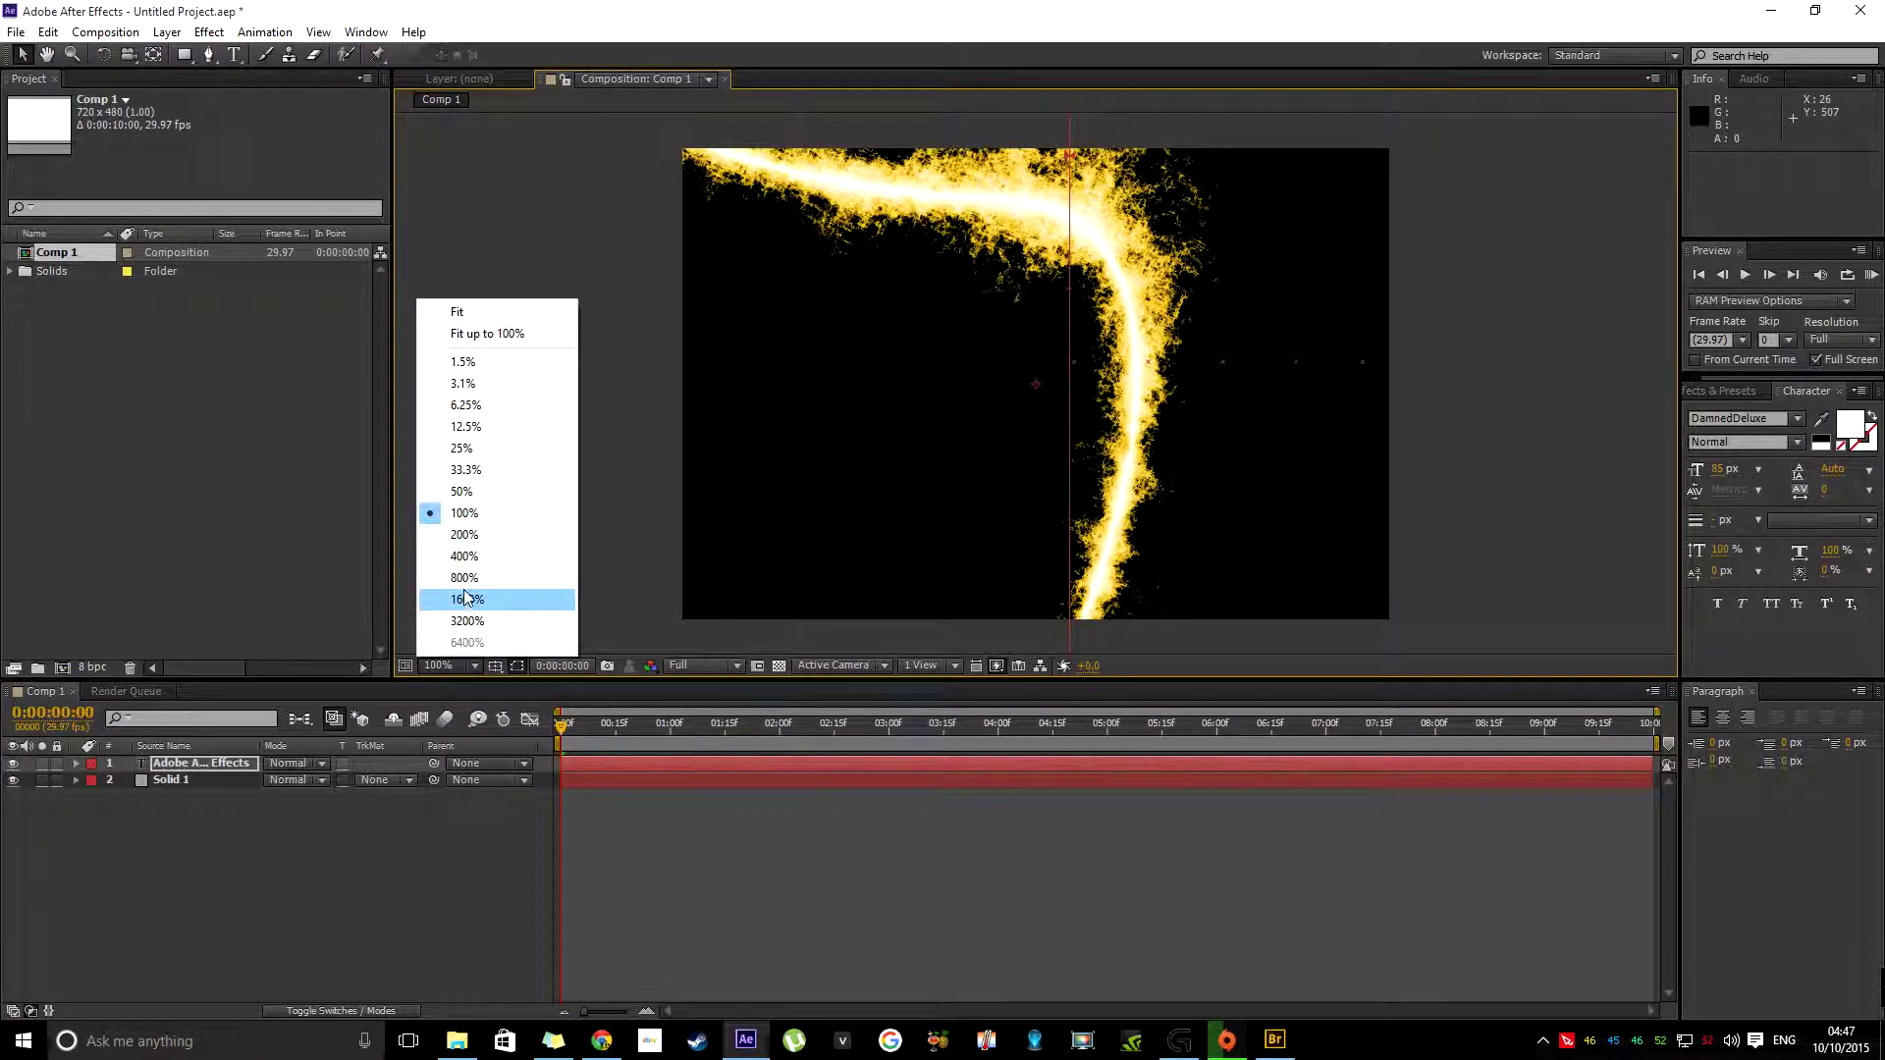
click(474, 491)
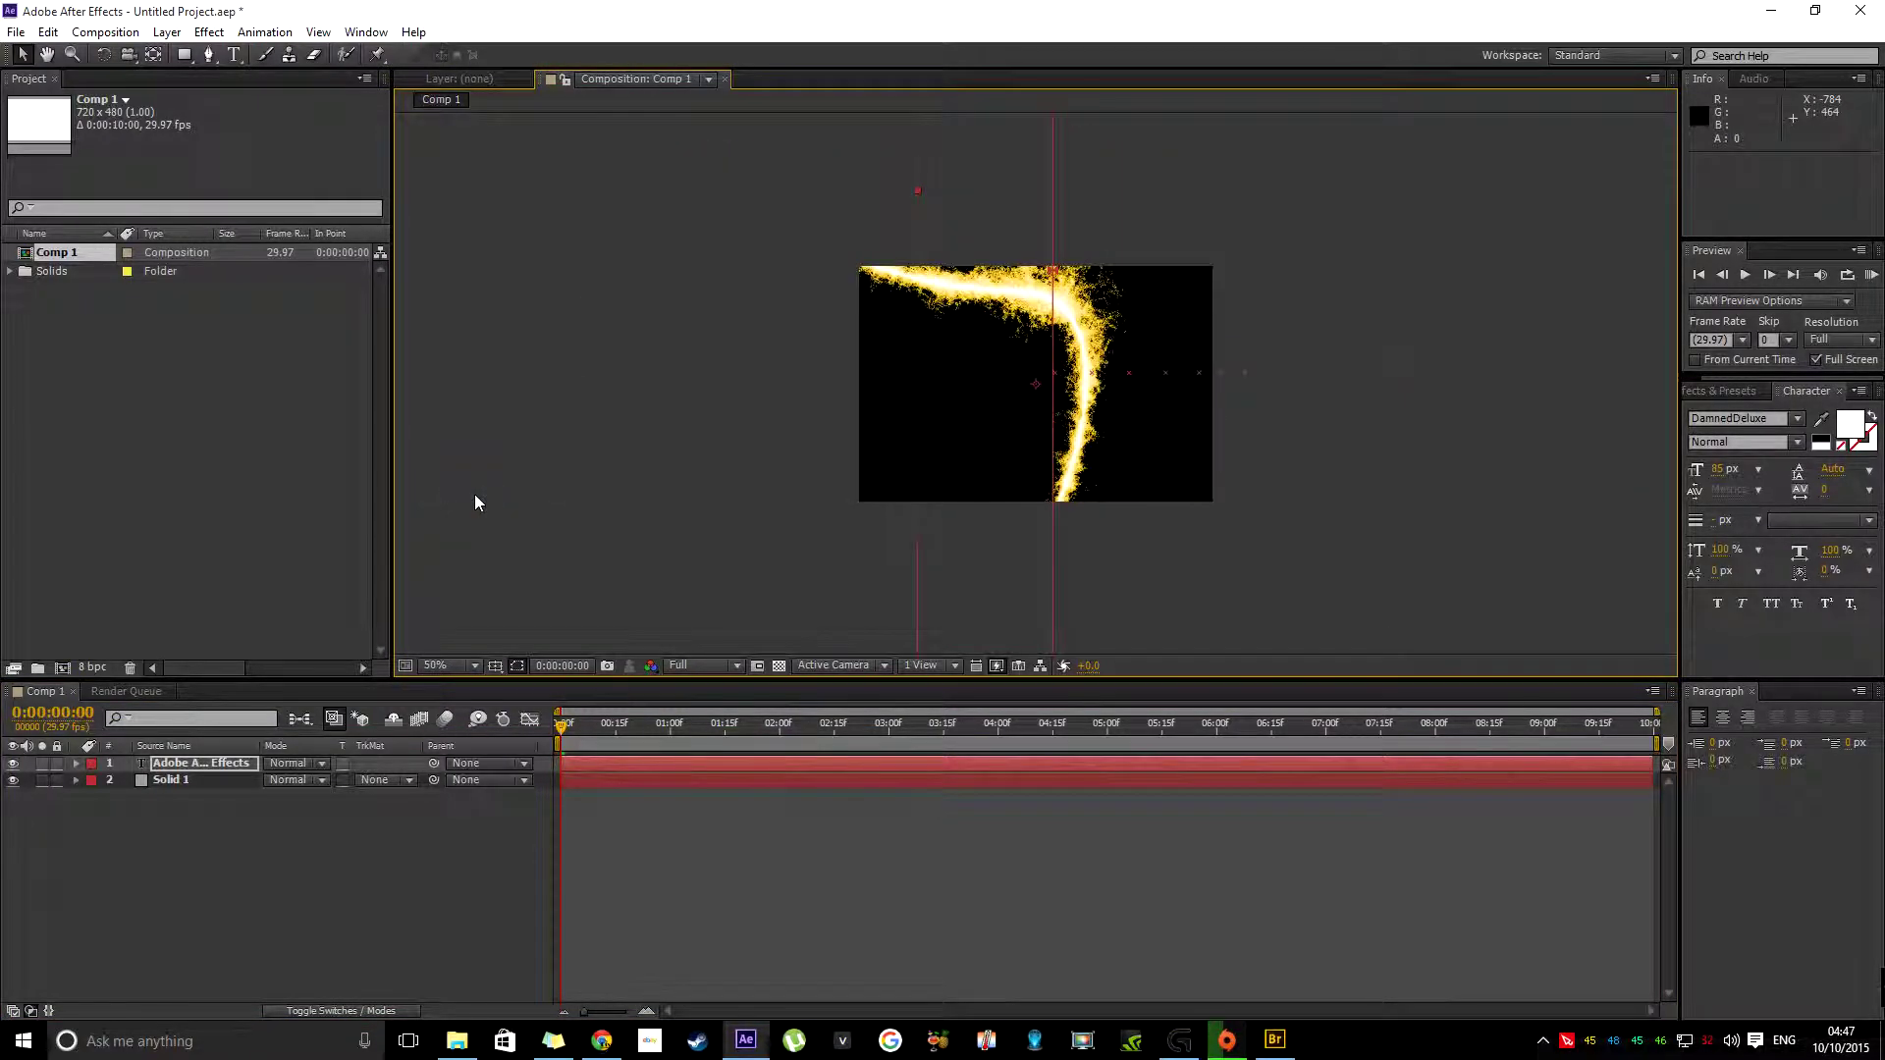
click(475, 666)
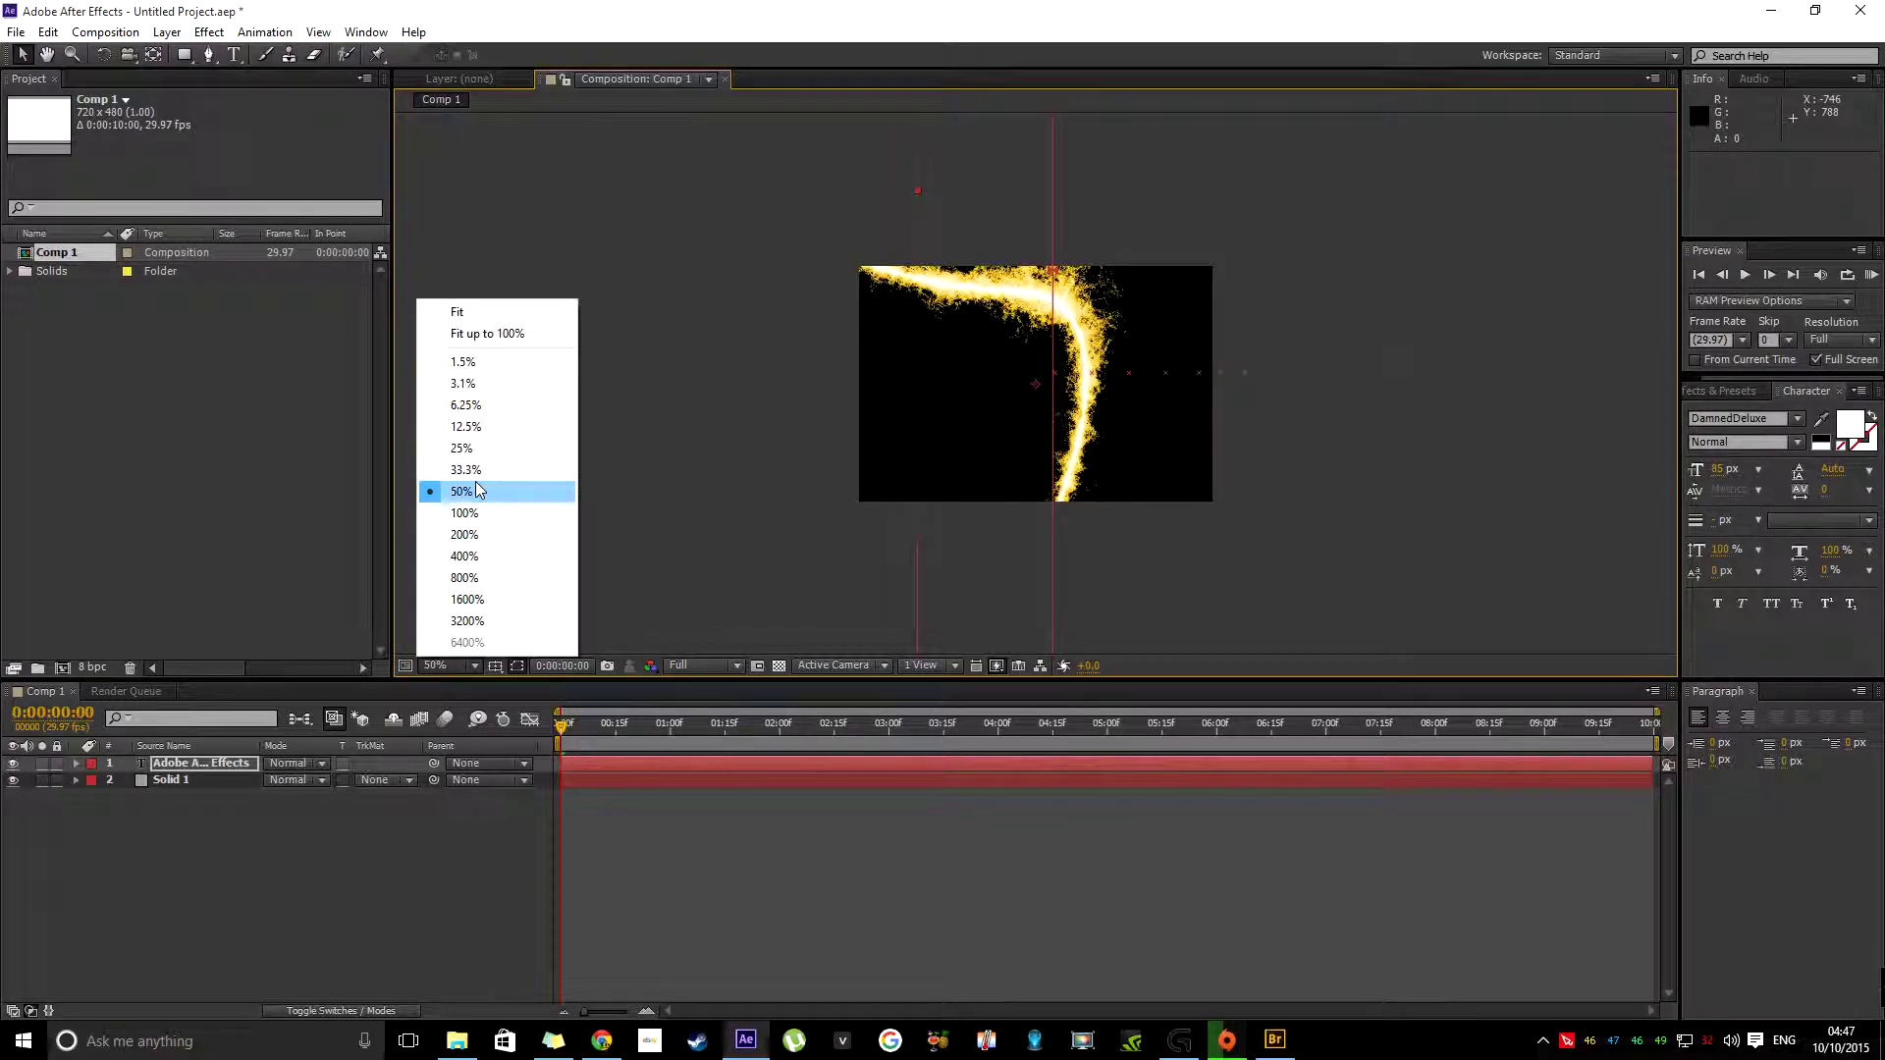
click(475, 470)
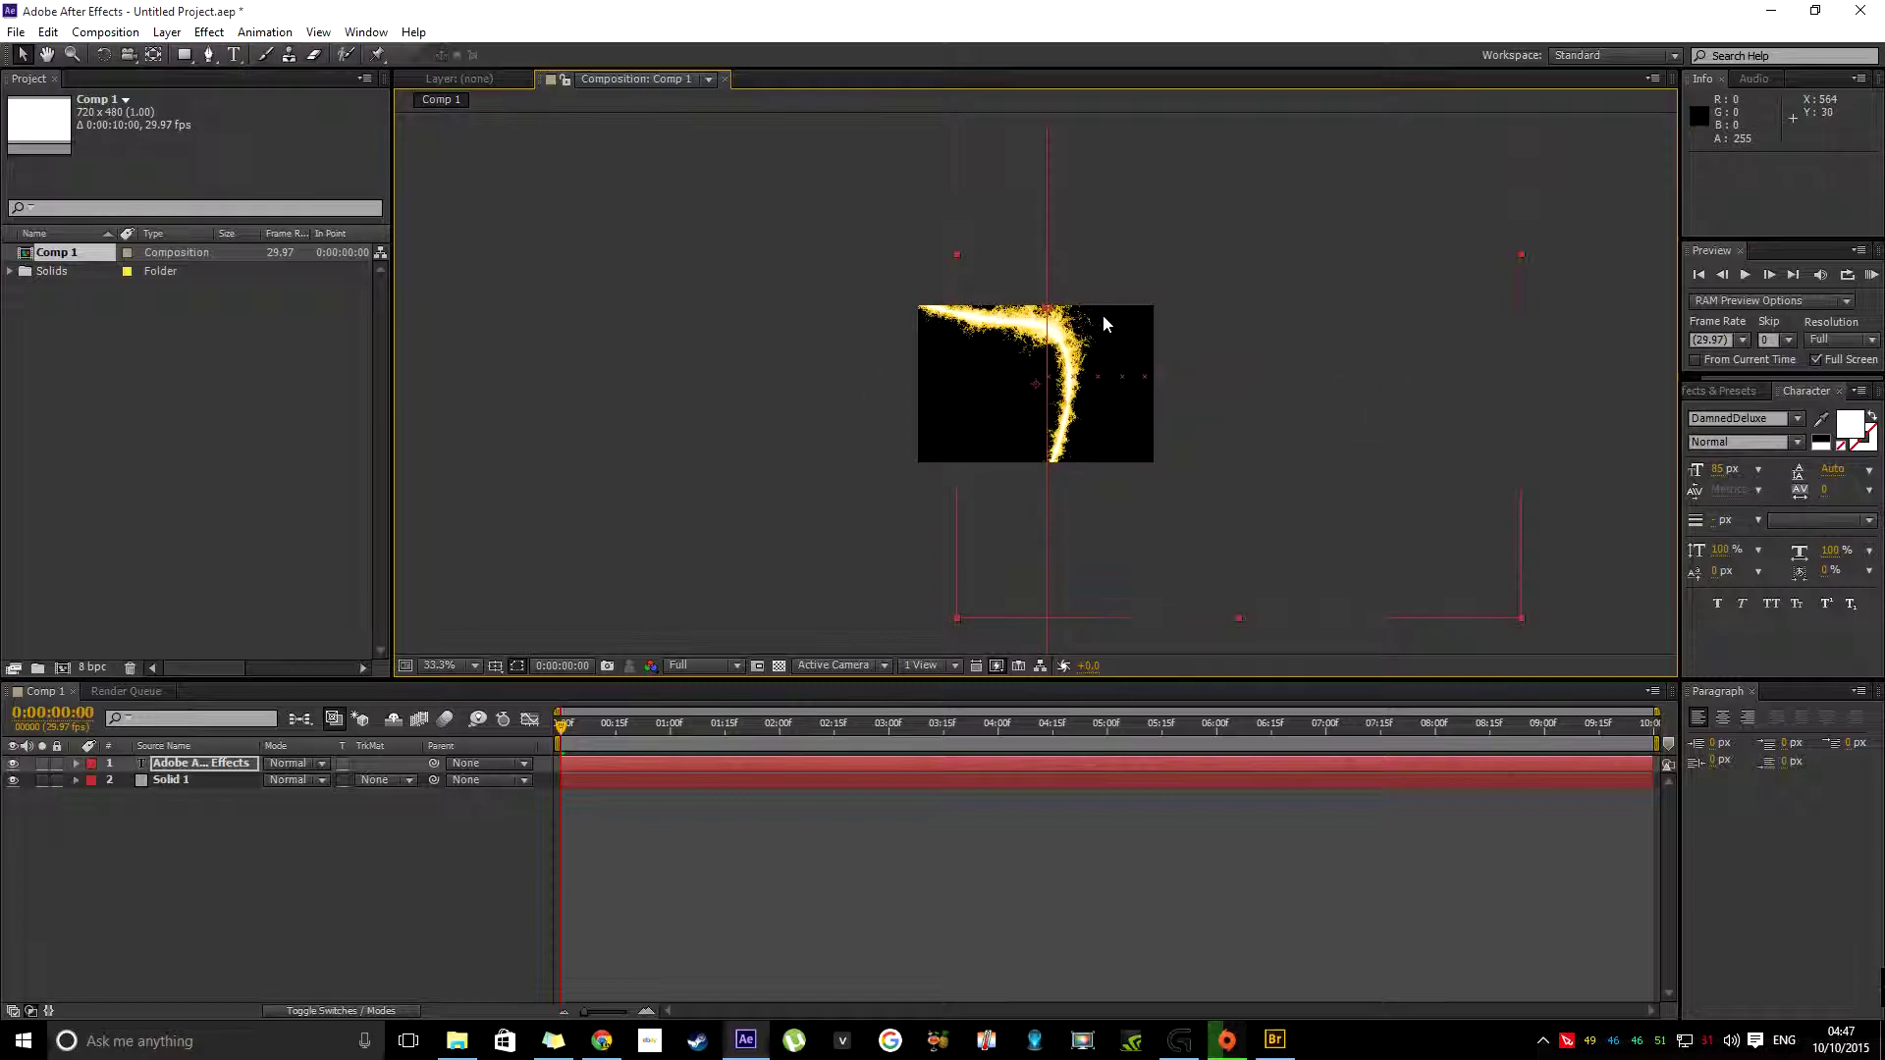
right_click(1213, 284)
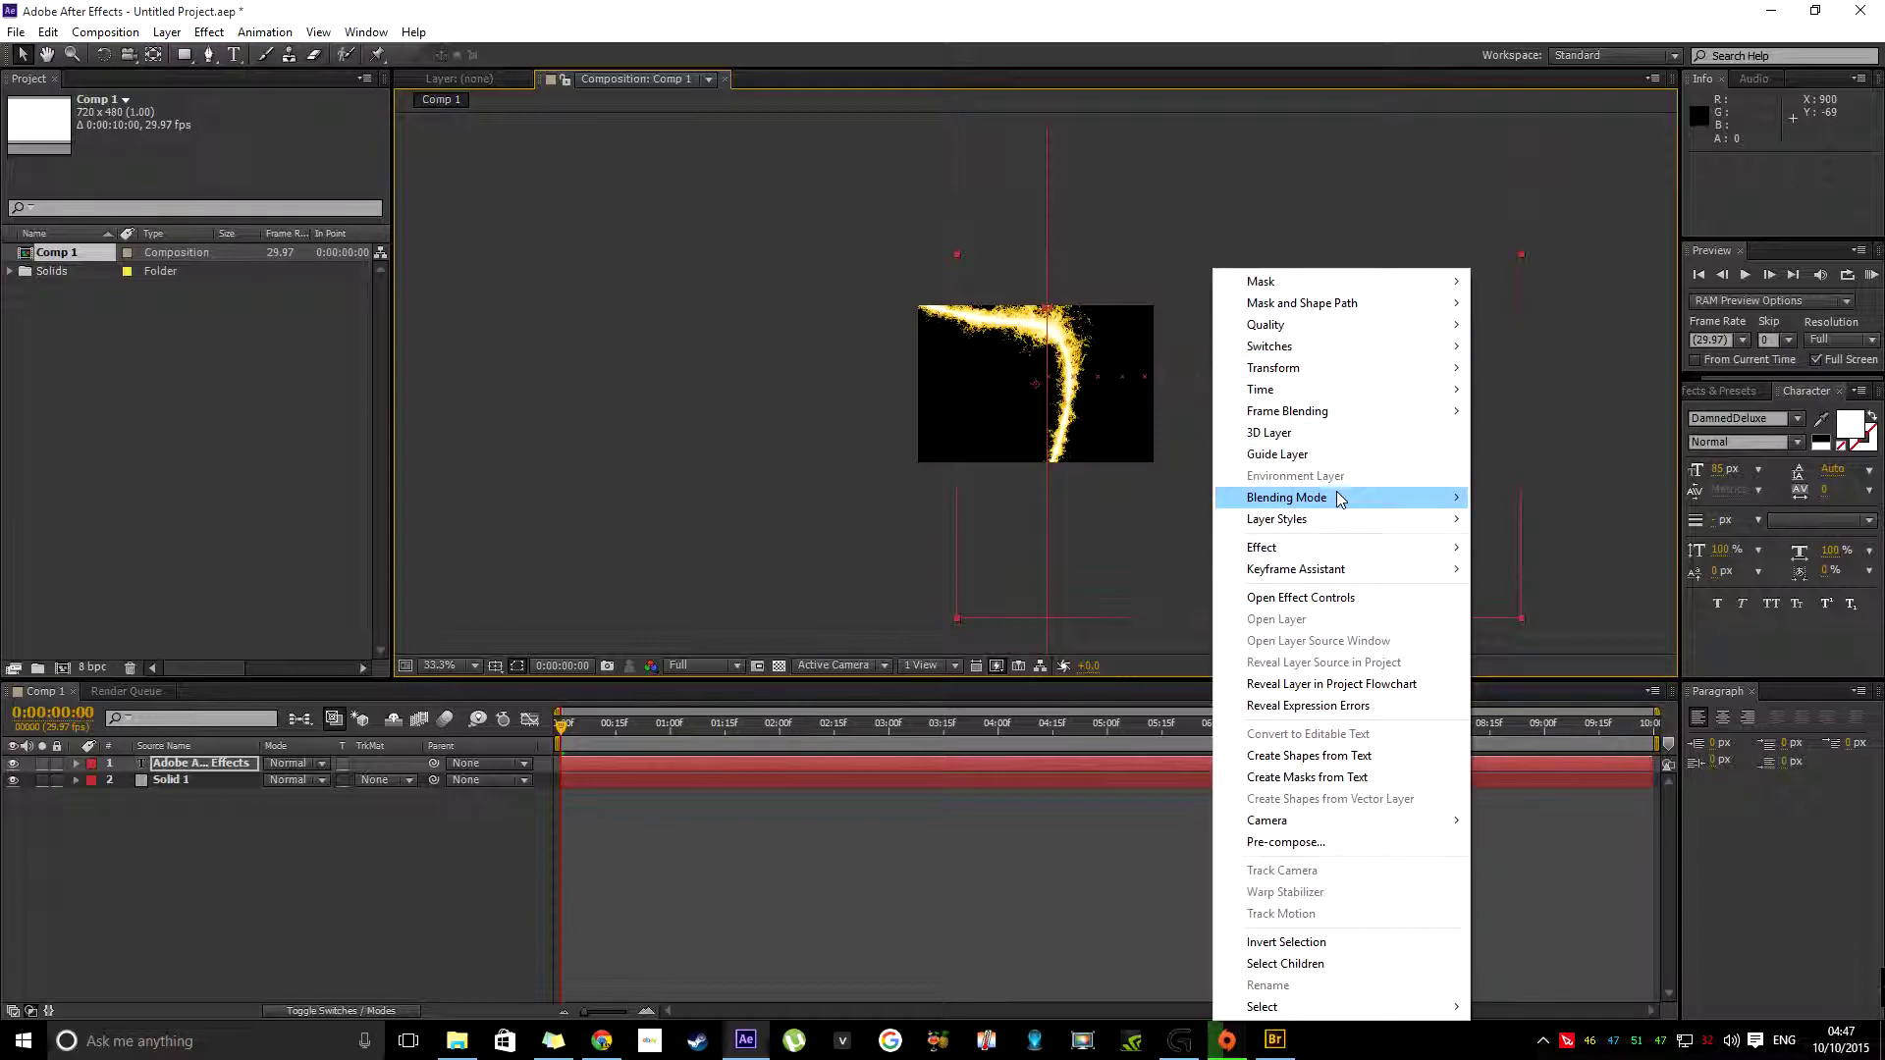
mouse_move(1345, 518)
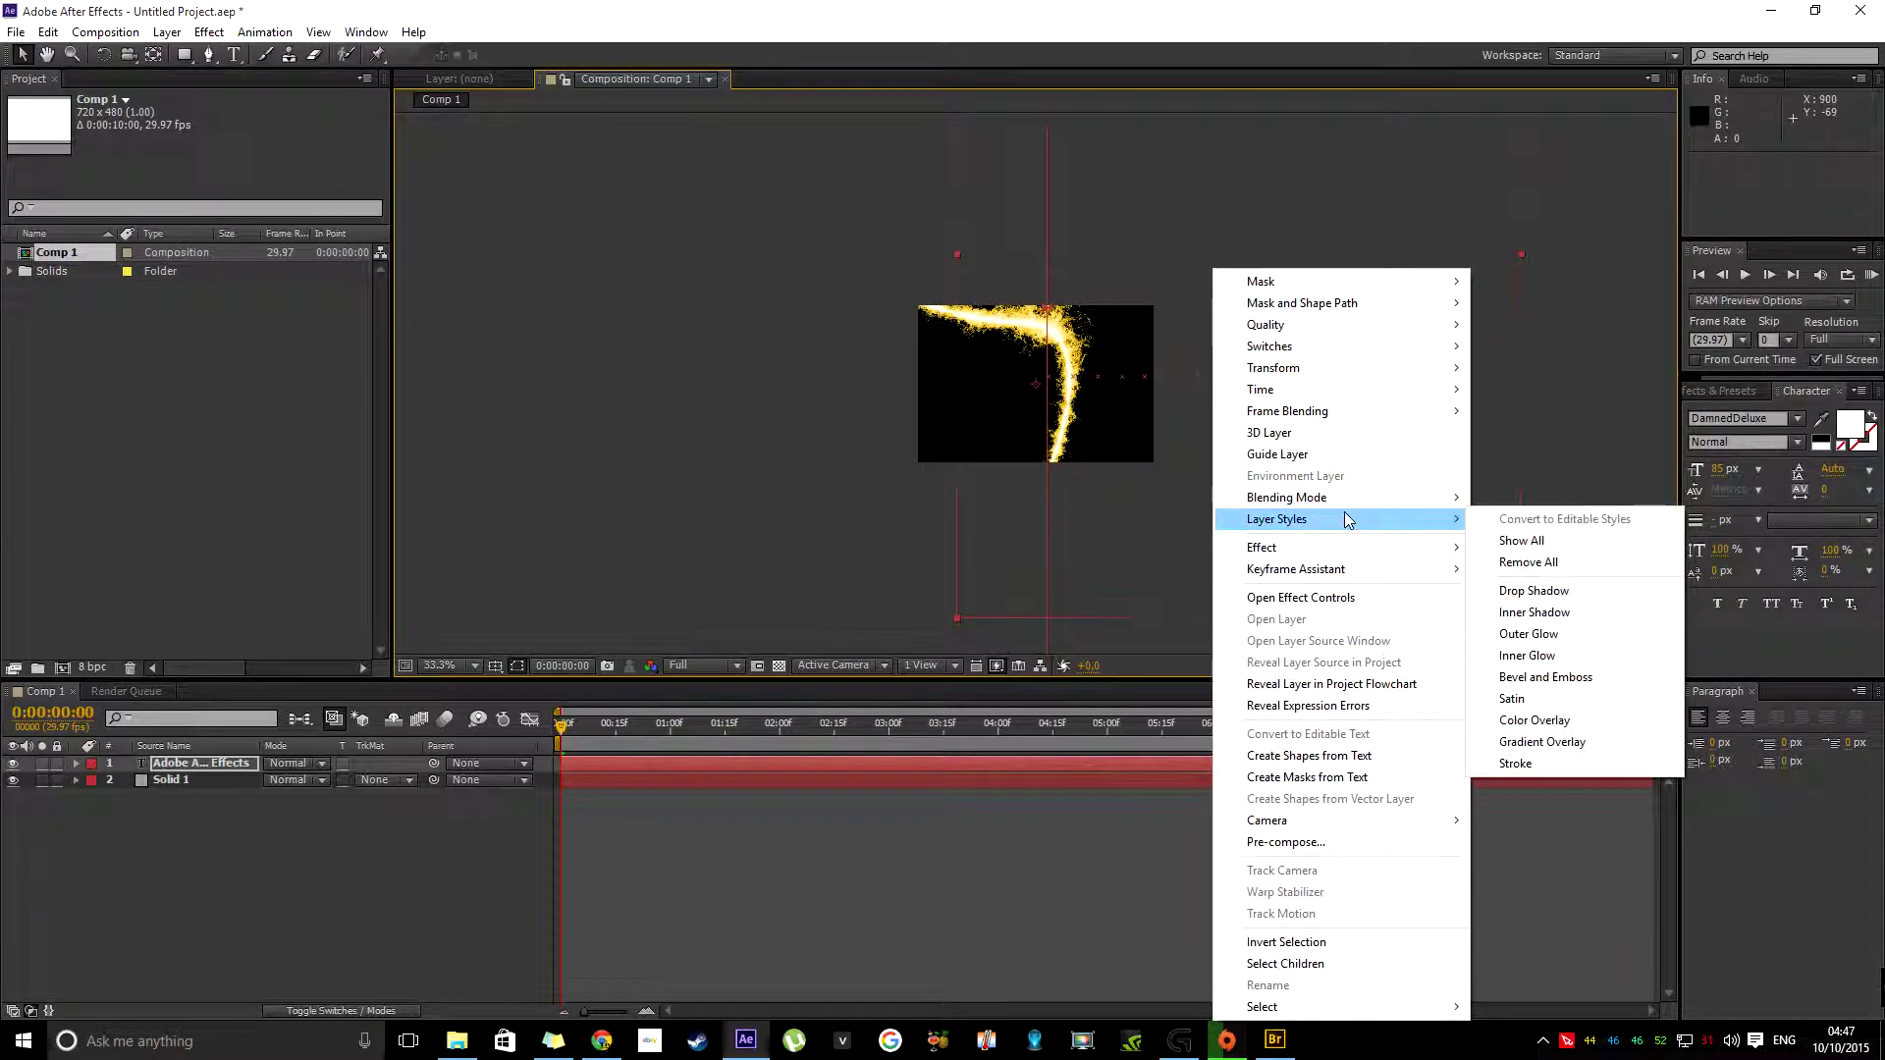
mouse_move(1375, 370)
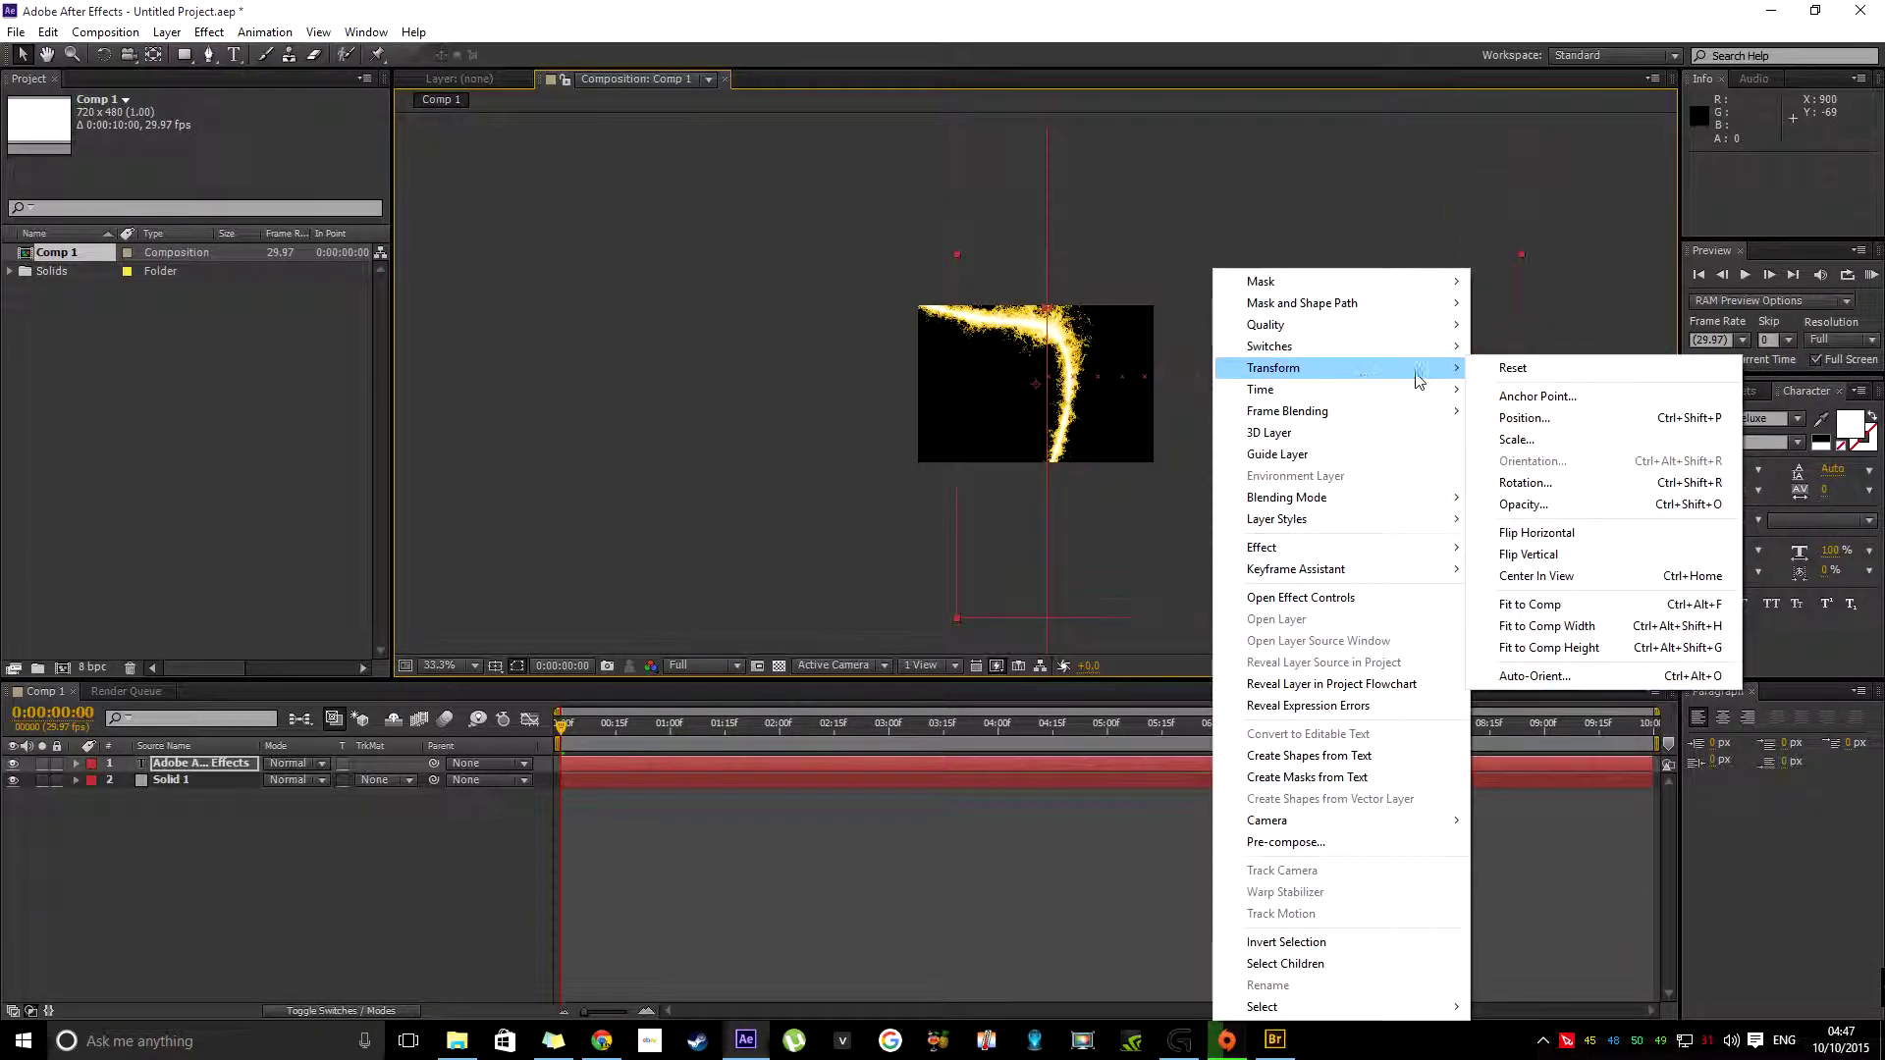
click(1610, 440)
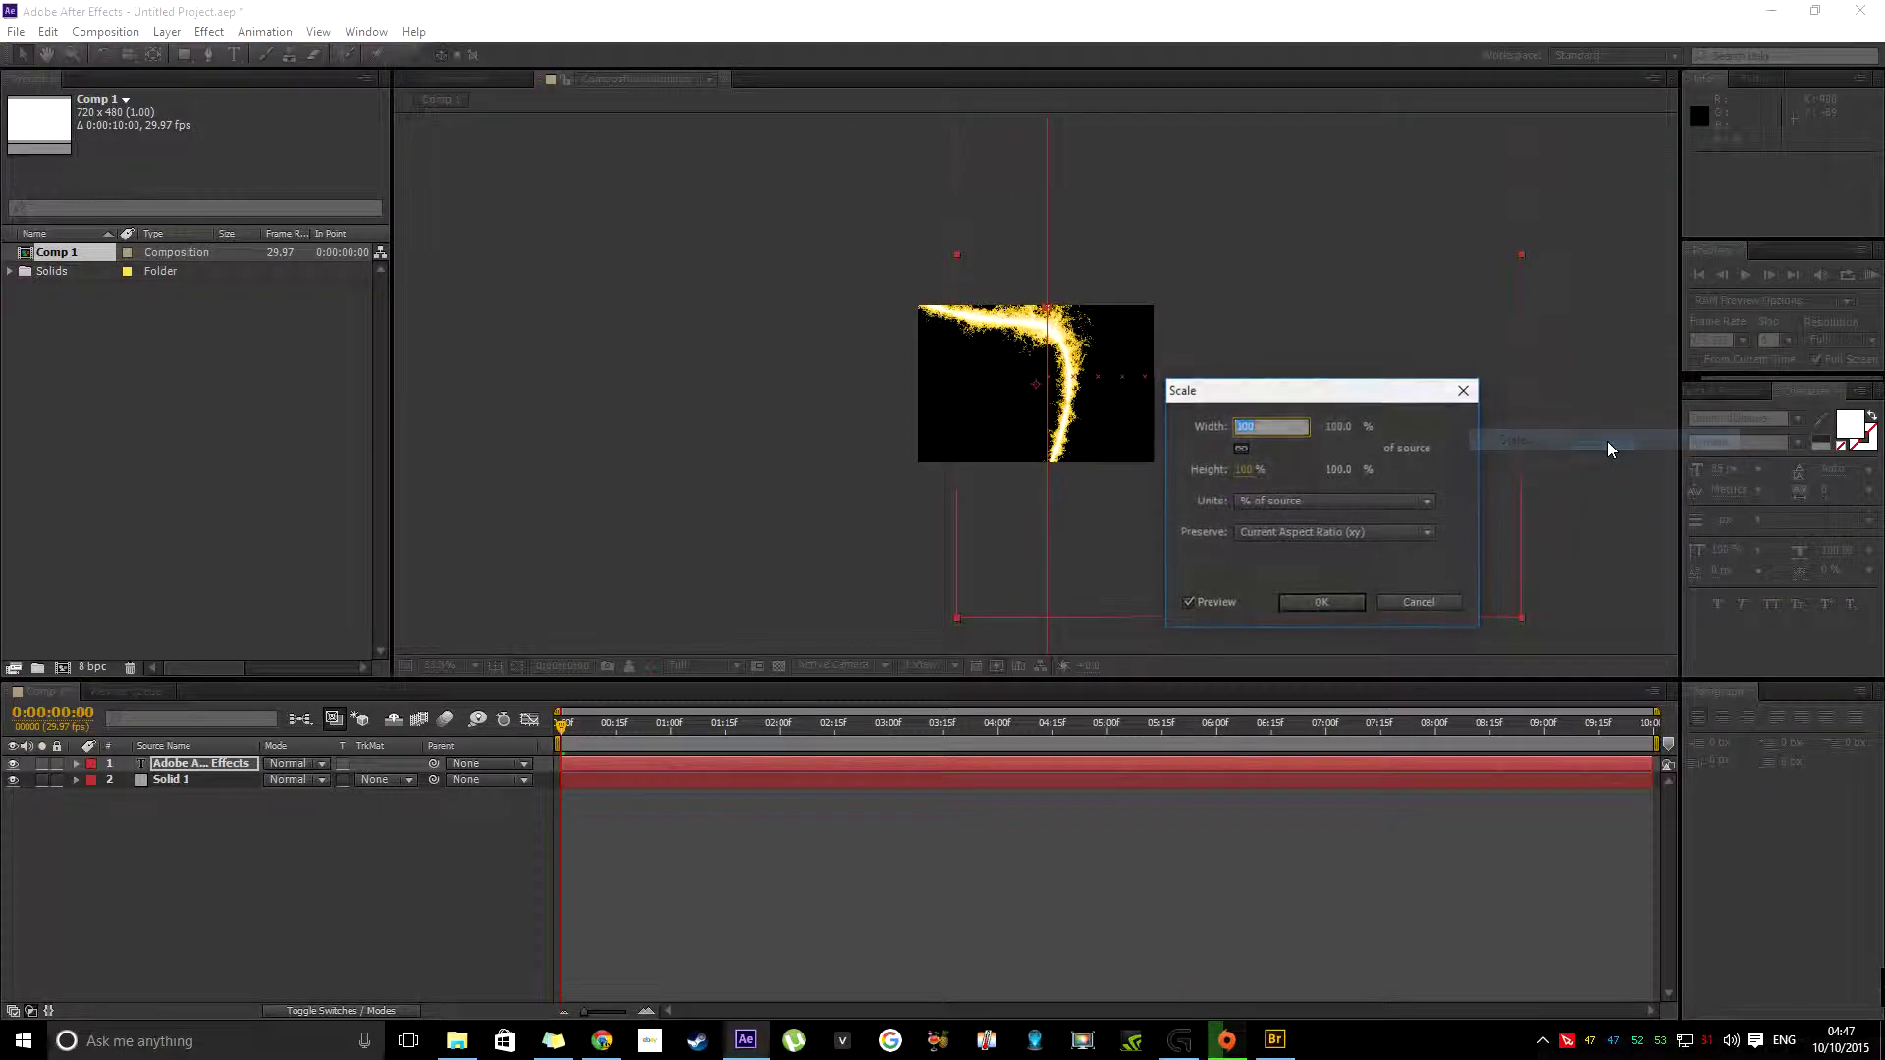
drag(1246, 475, 1166, 473)
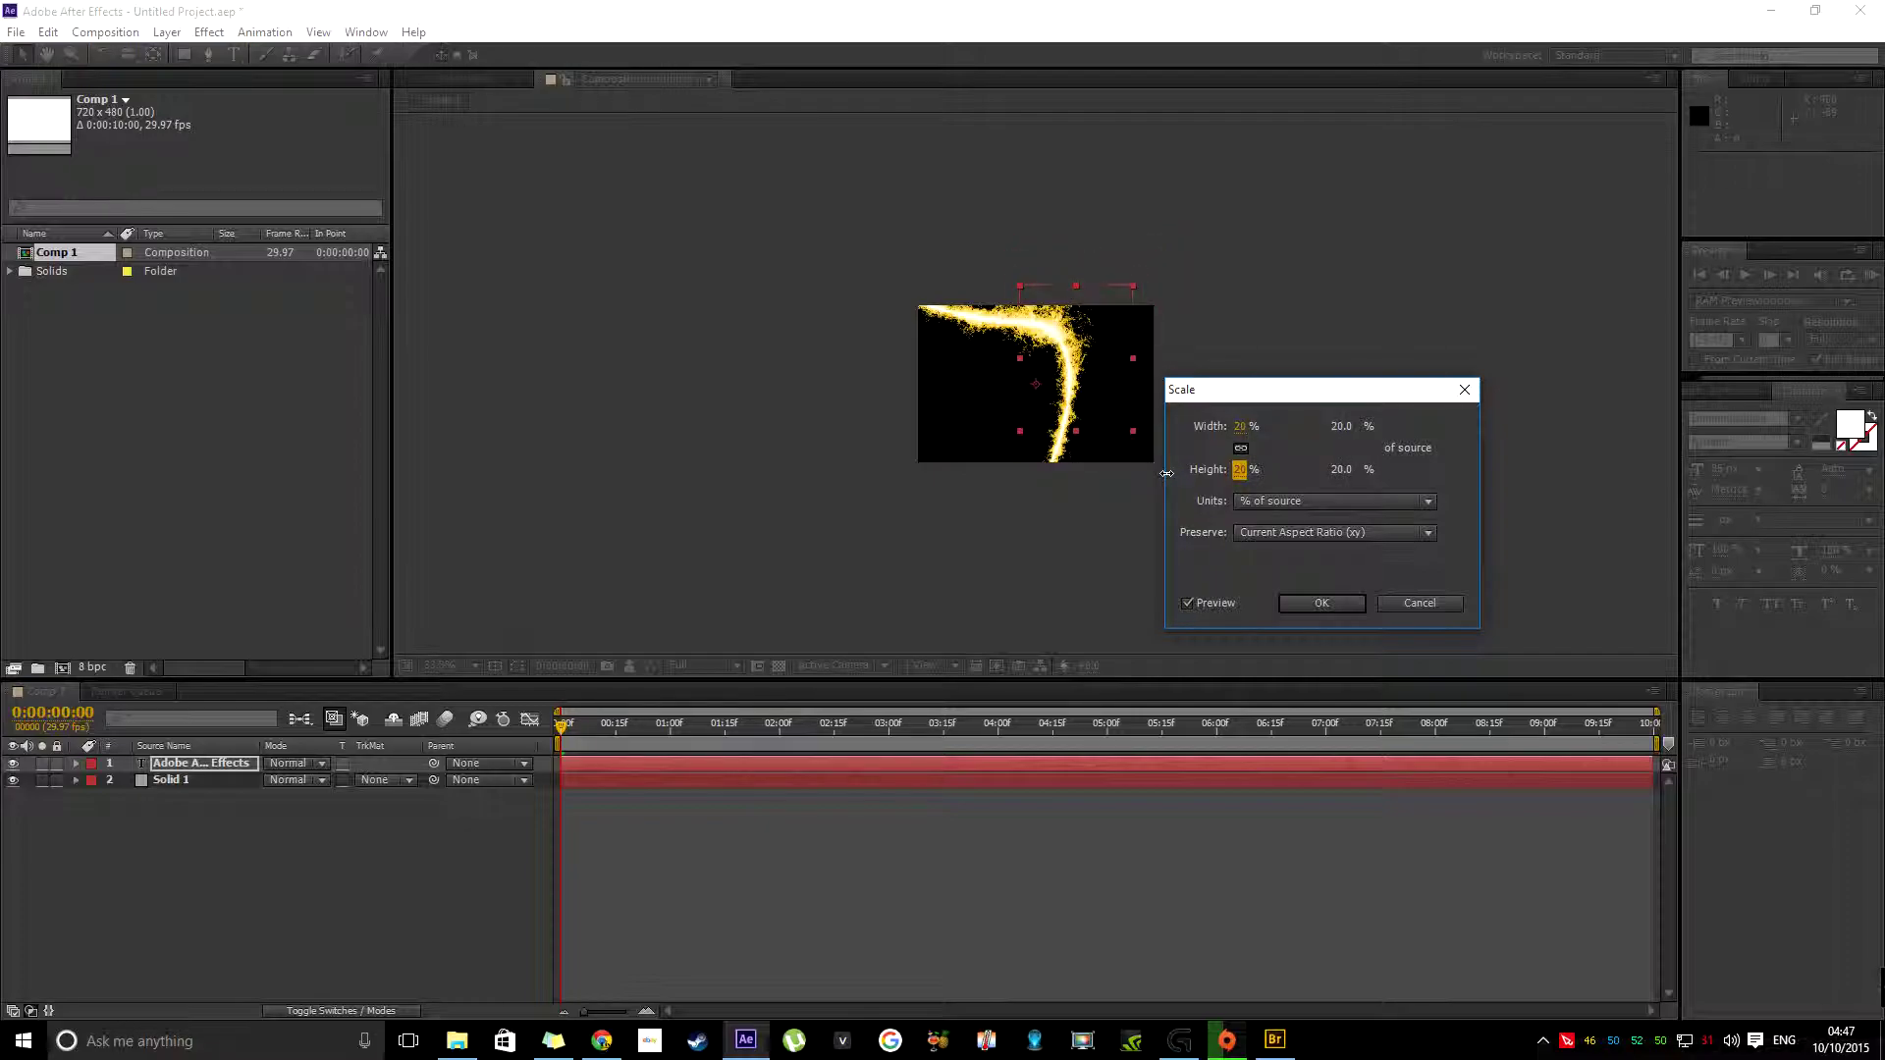
click(1320, 603)
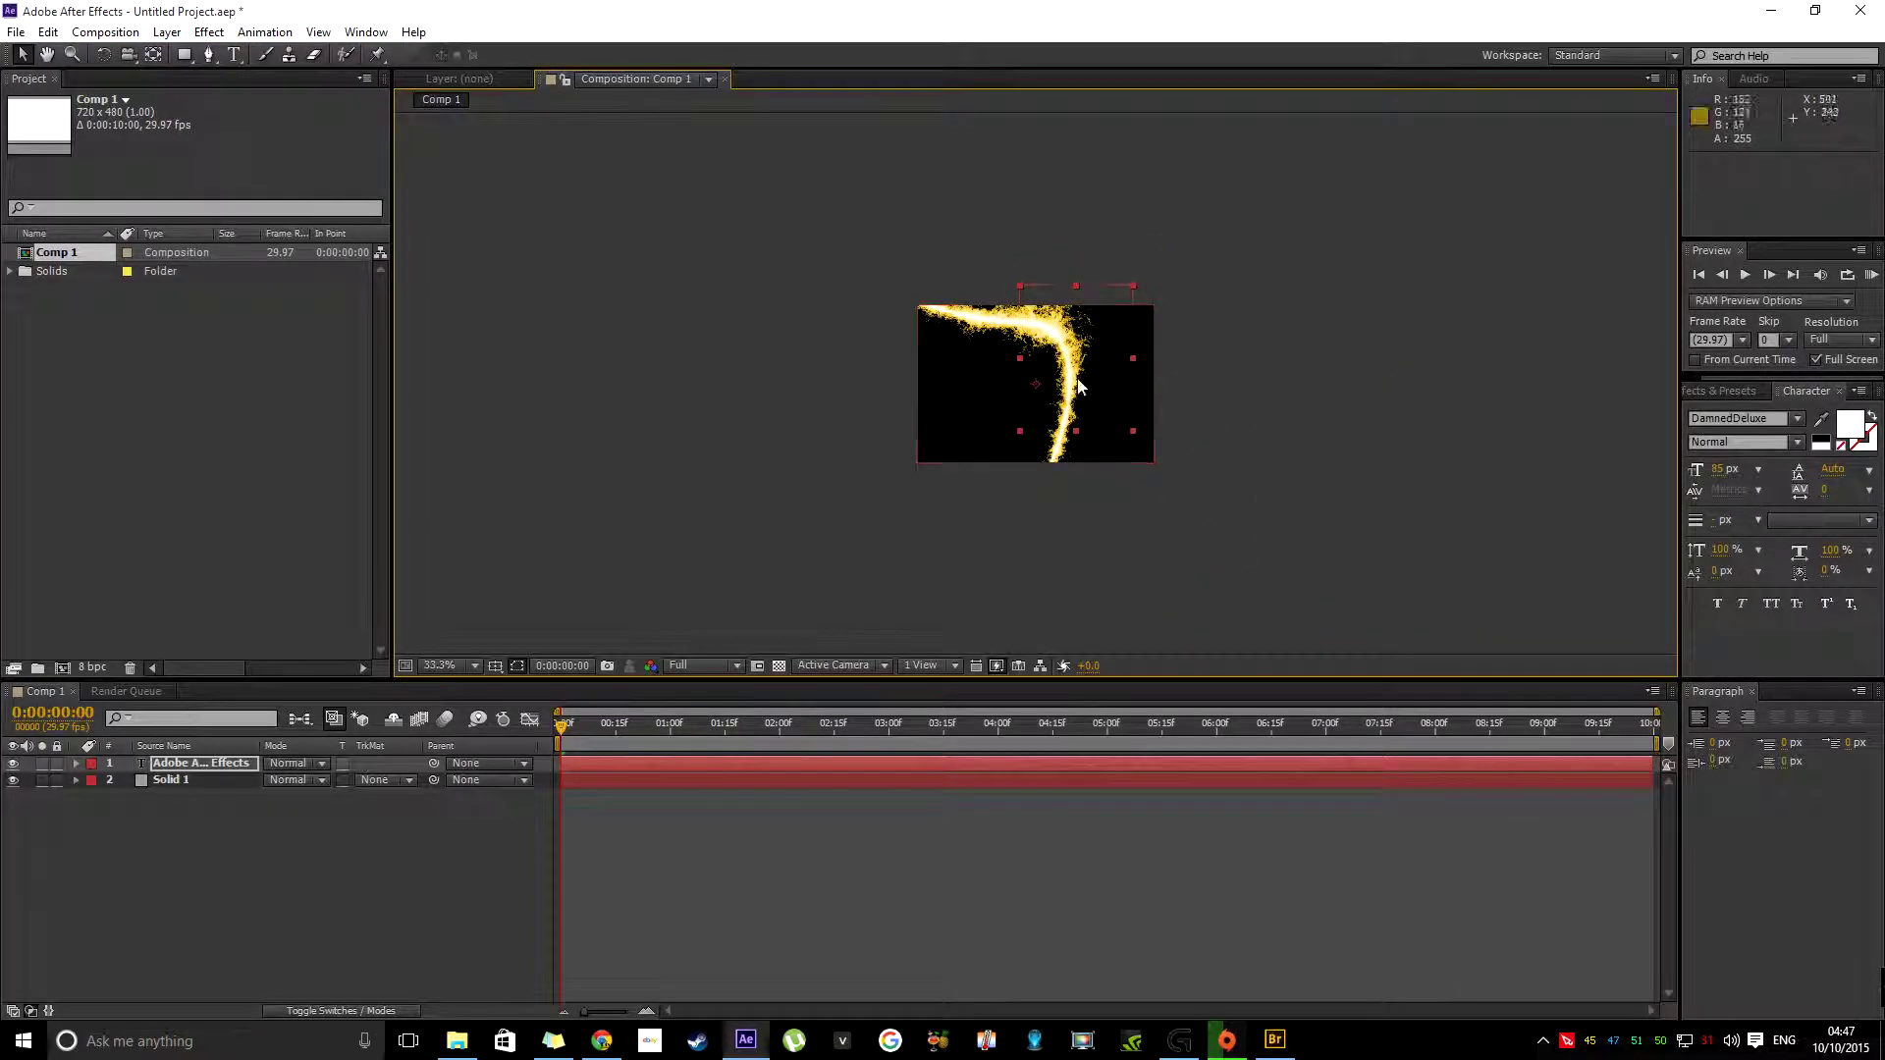
Move the text layer to position 250, 309 and play a full-screen RAM preview of the composition.
click(481, 667)
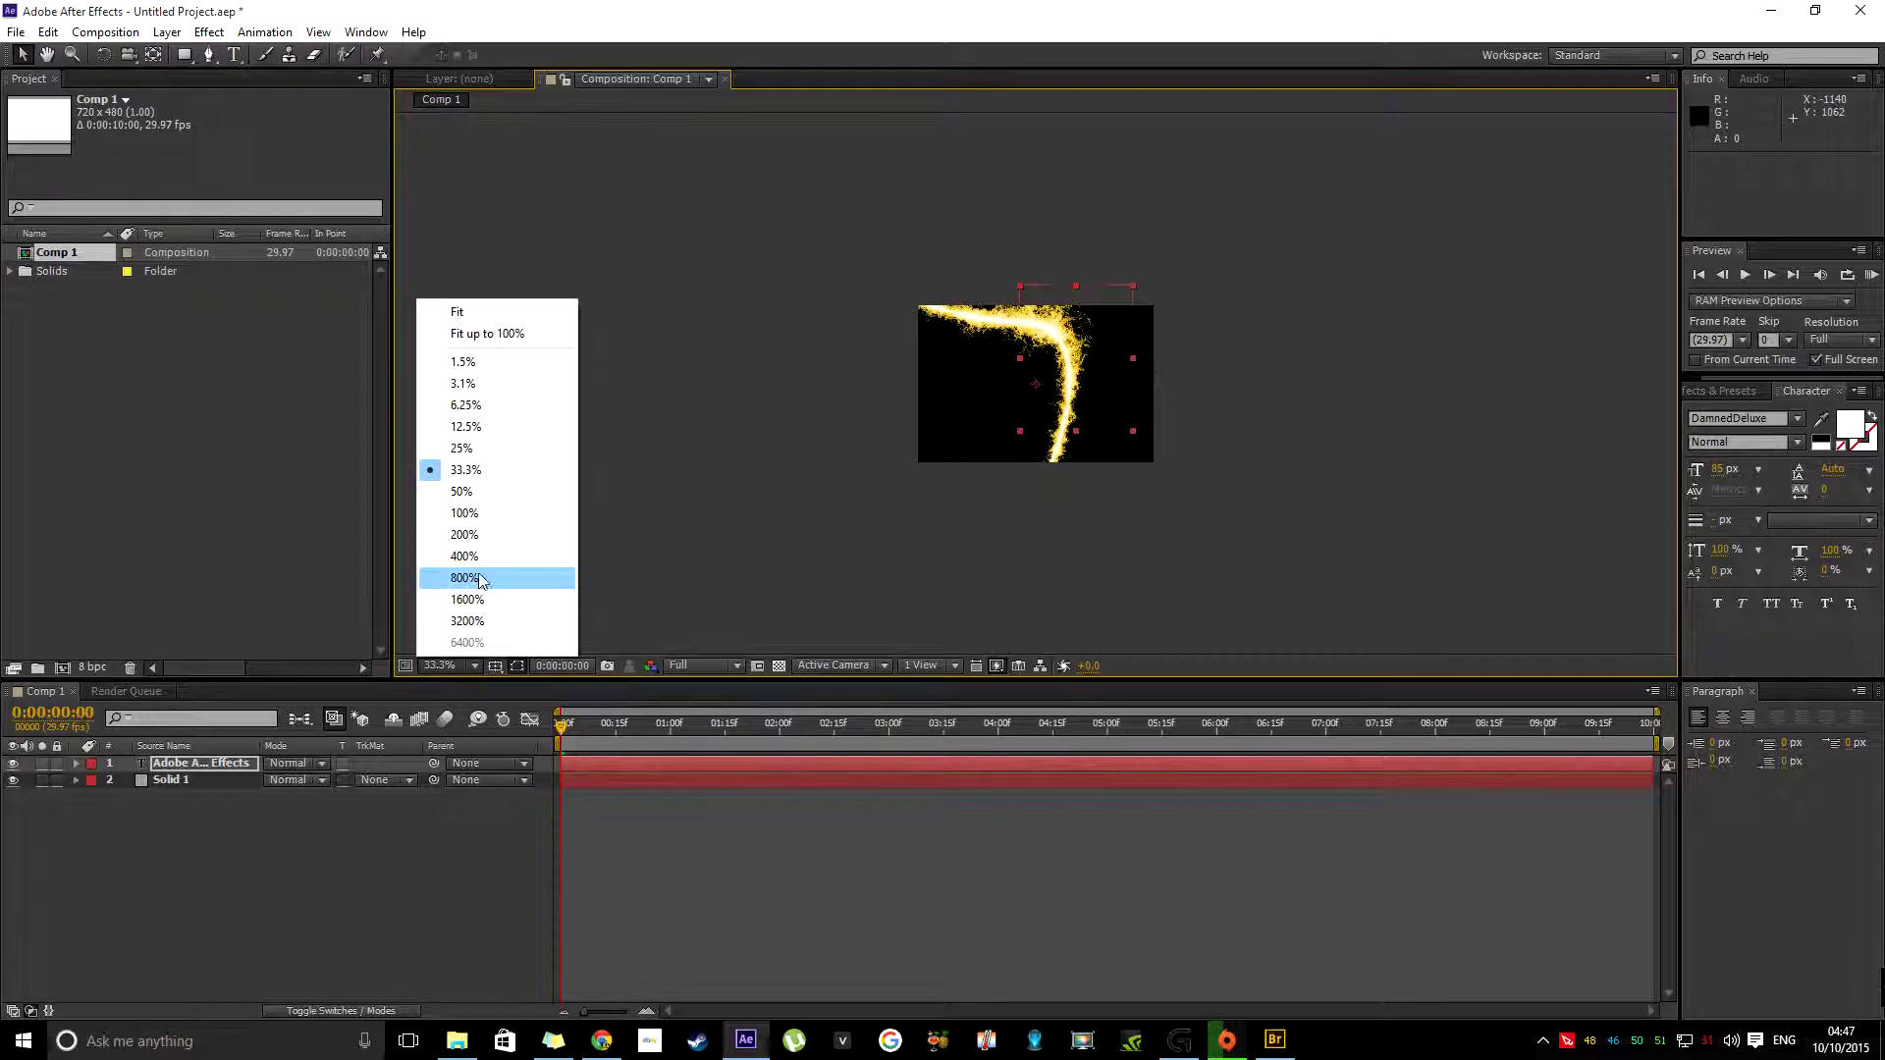
click(489, 515)
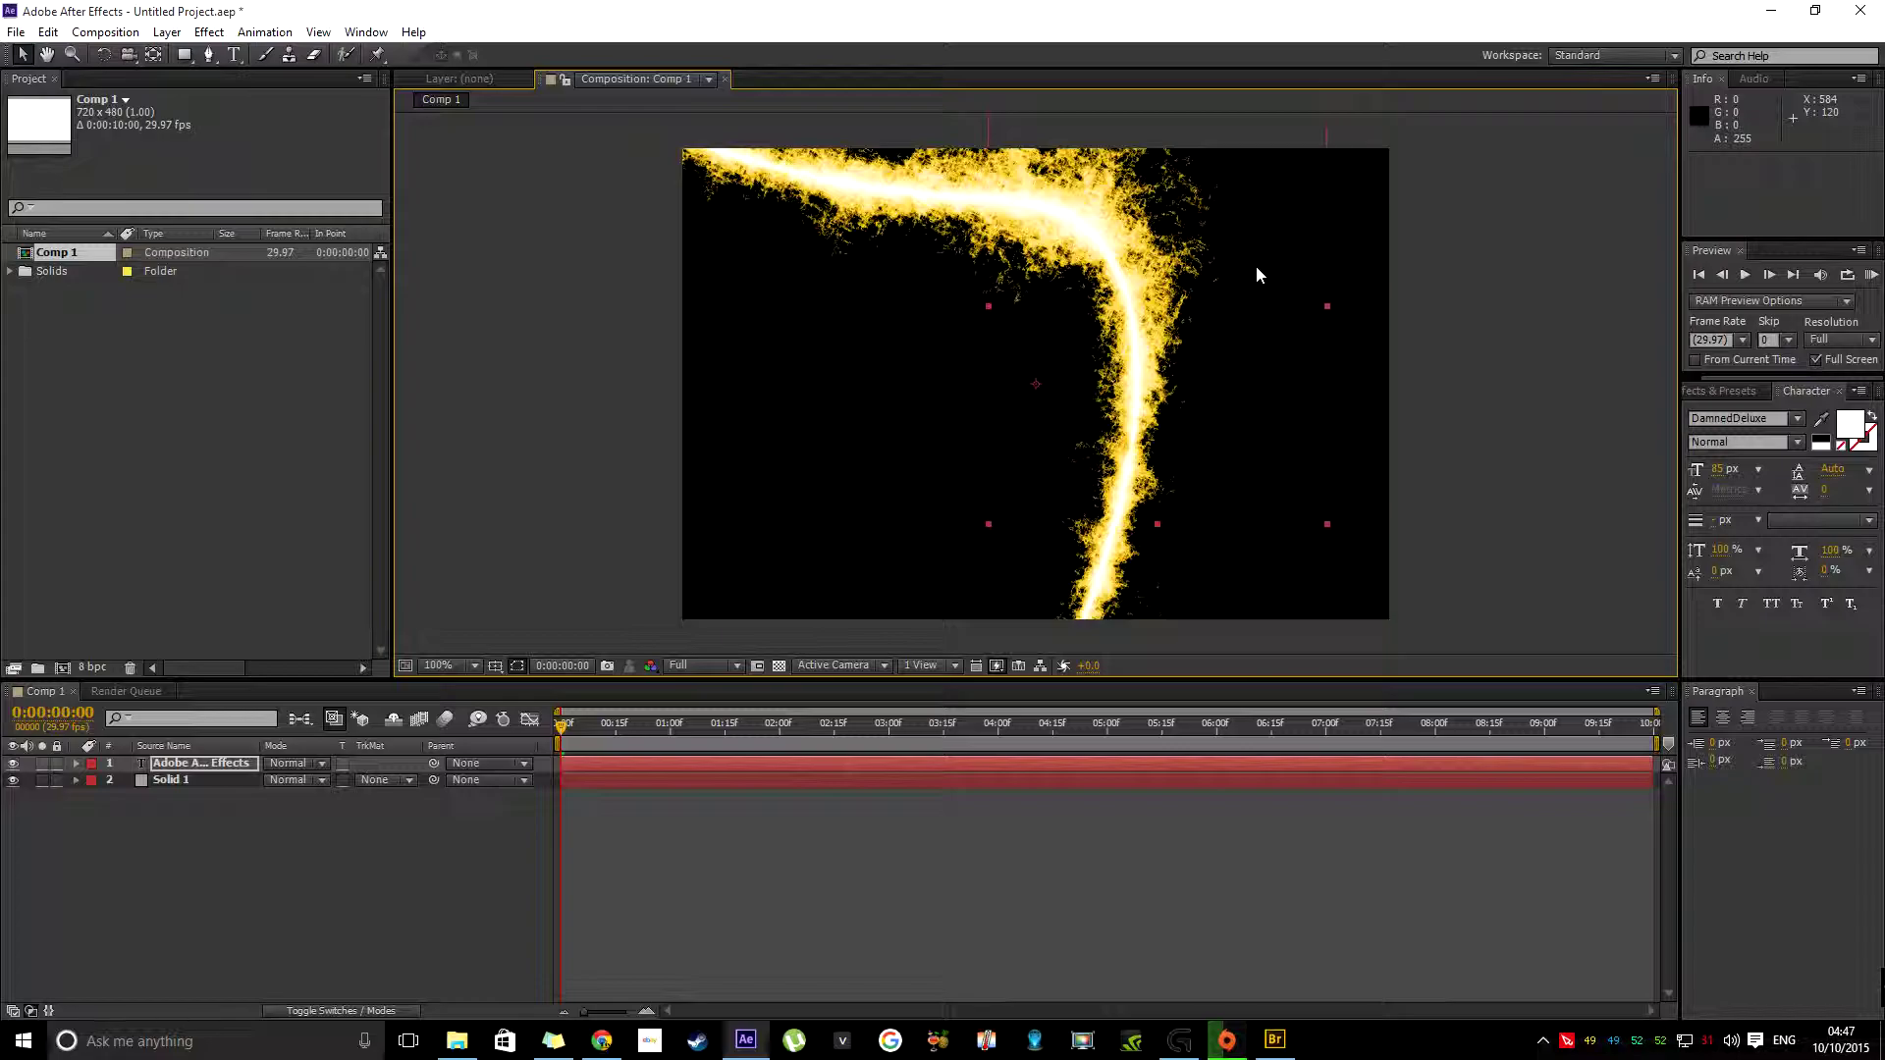
drag(1230, 290, 1131, 349)
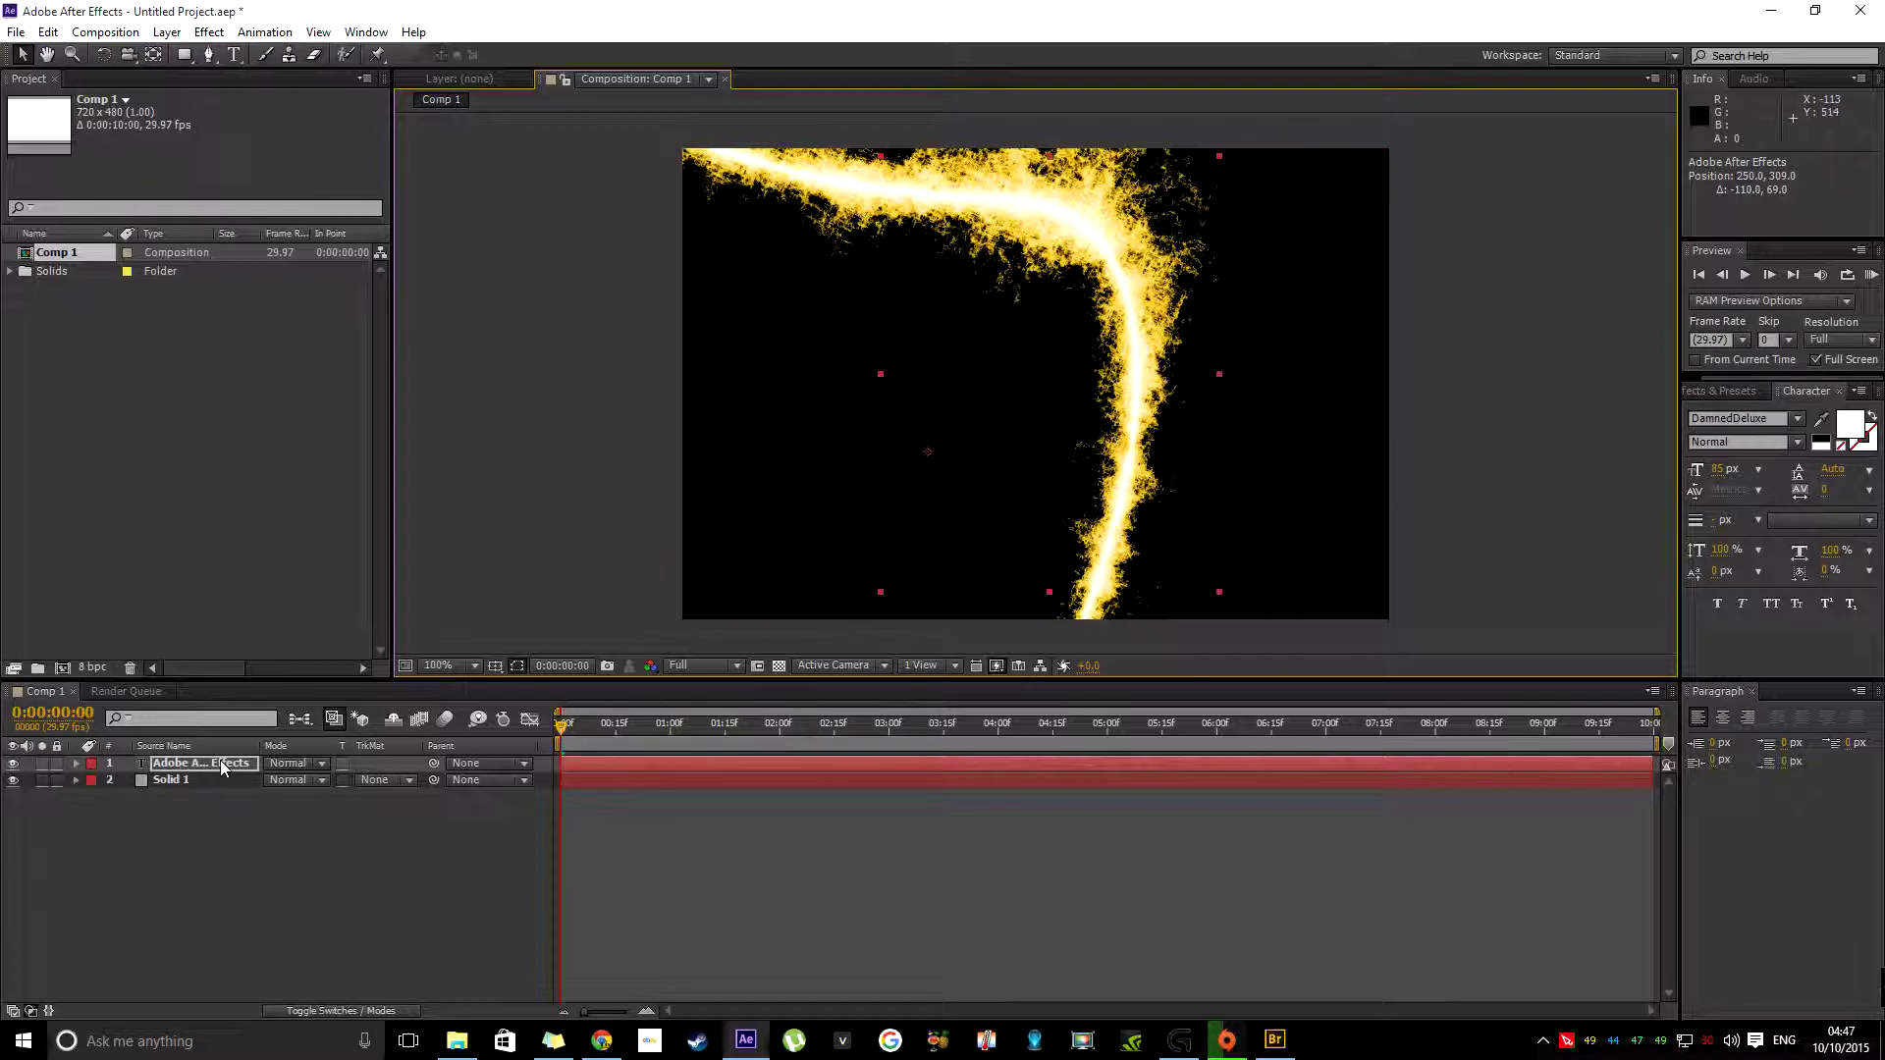
click(1872, 279)
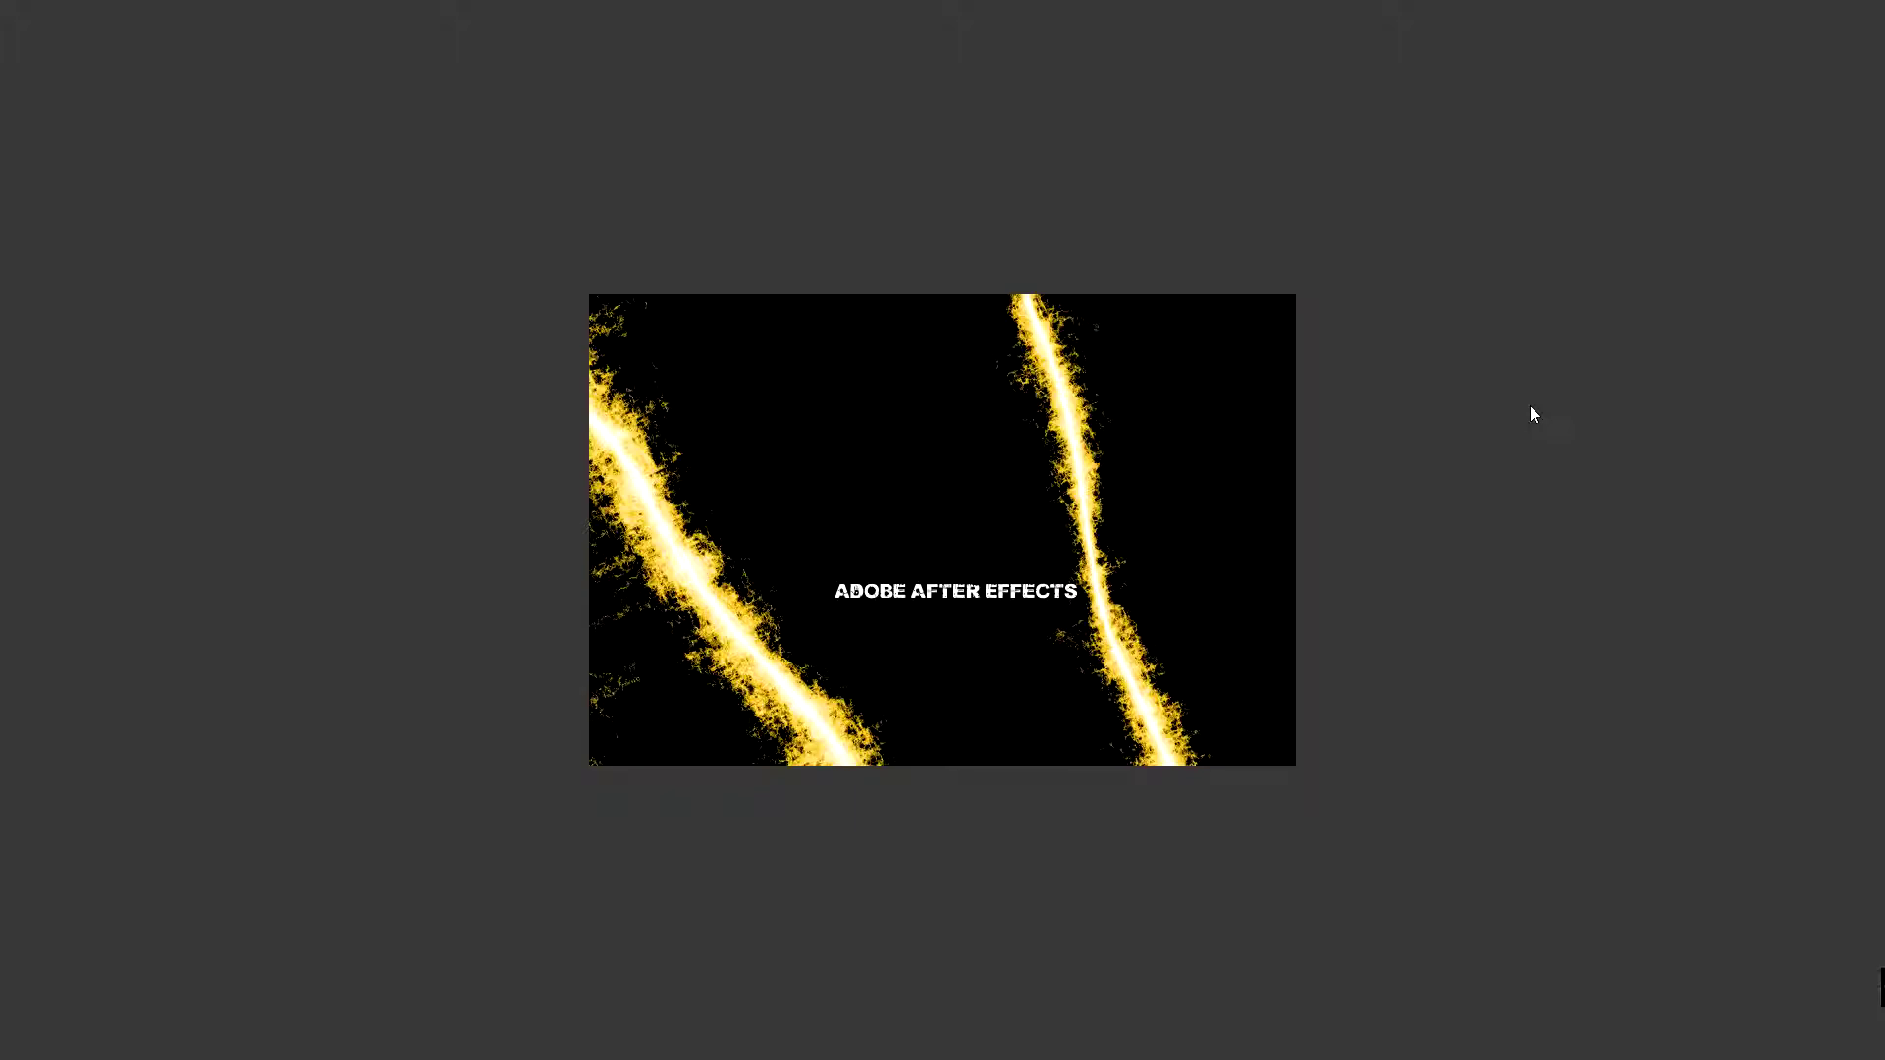
click(1250, 528)
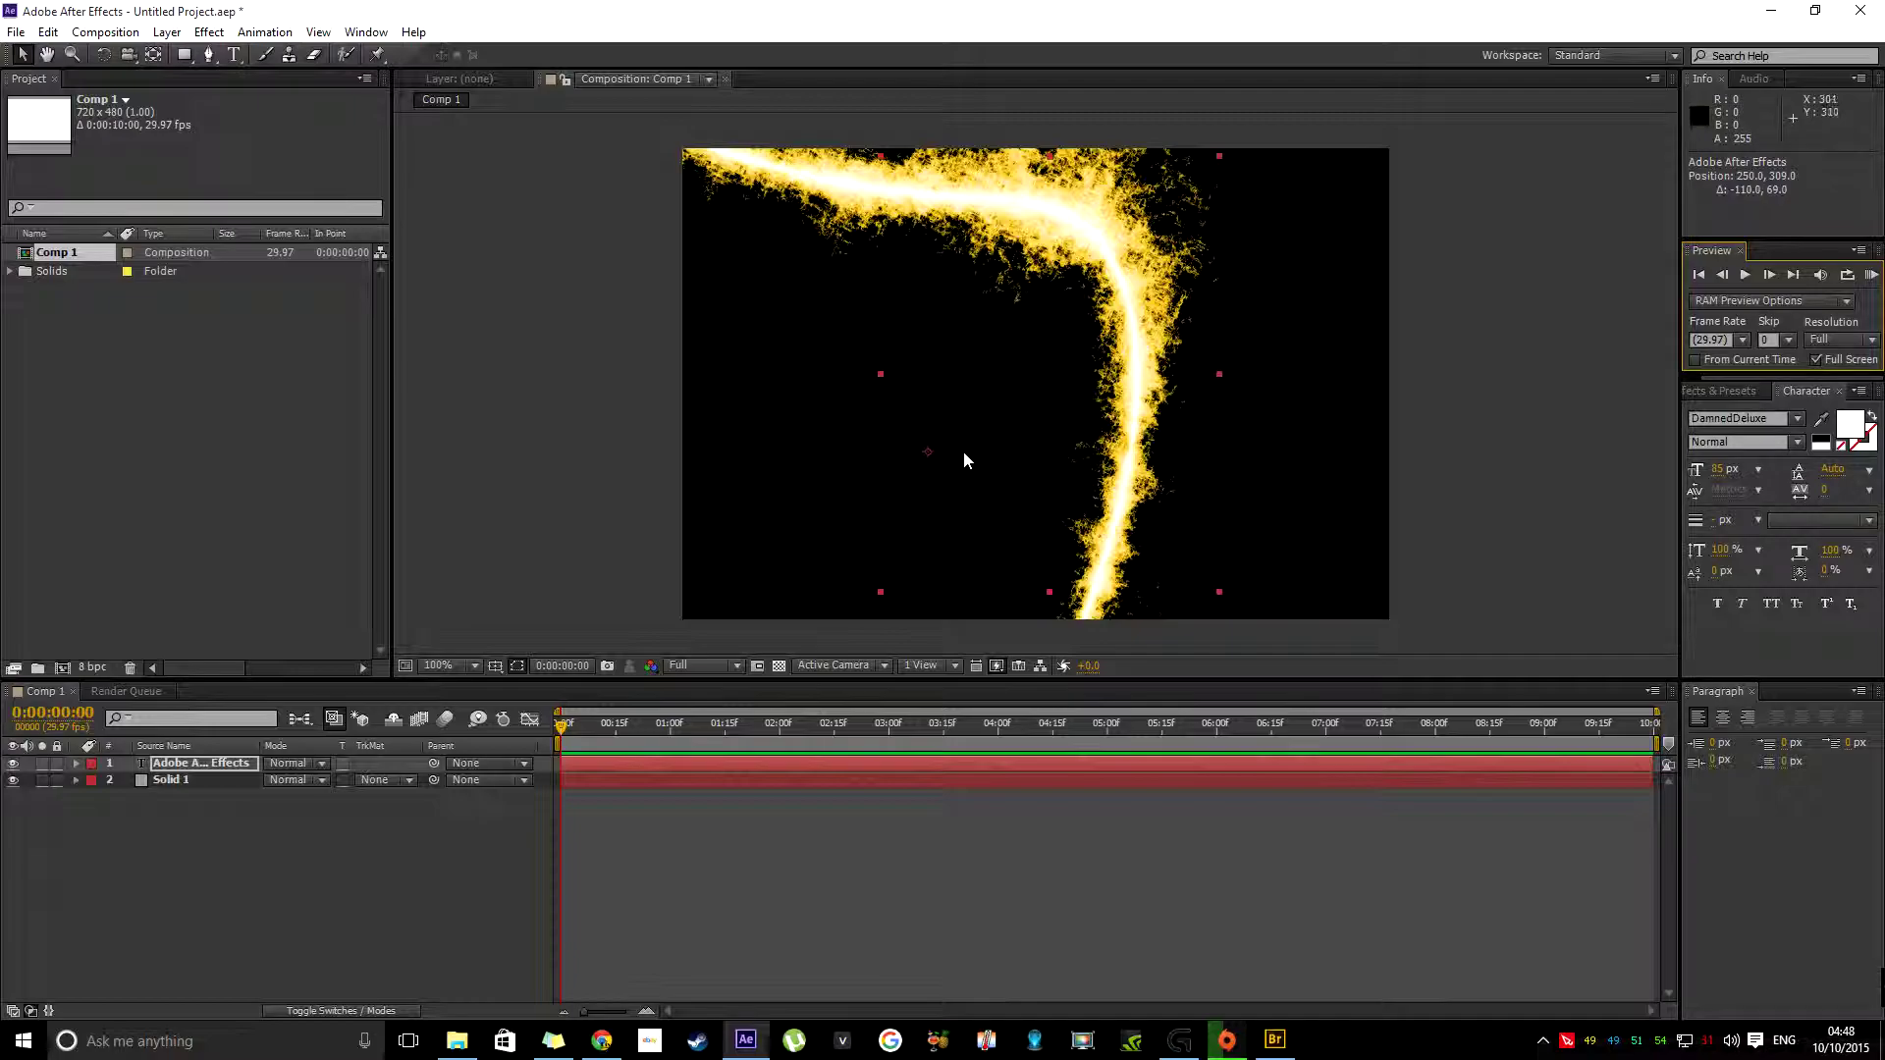
Scale the text layer proportionally to about 40% of source and move it to position 107, 231.
right_click(965, 353)
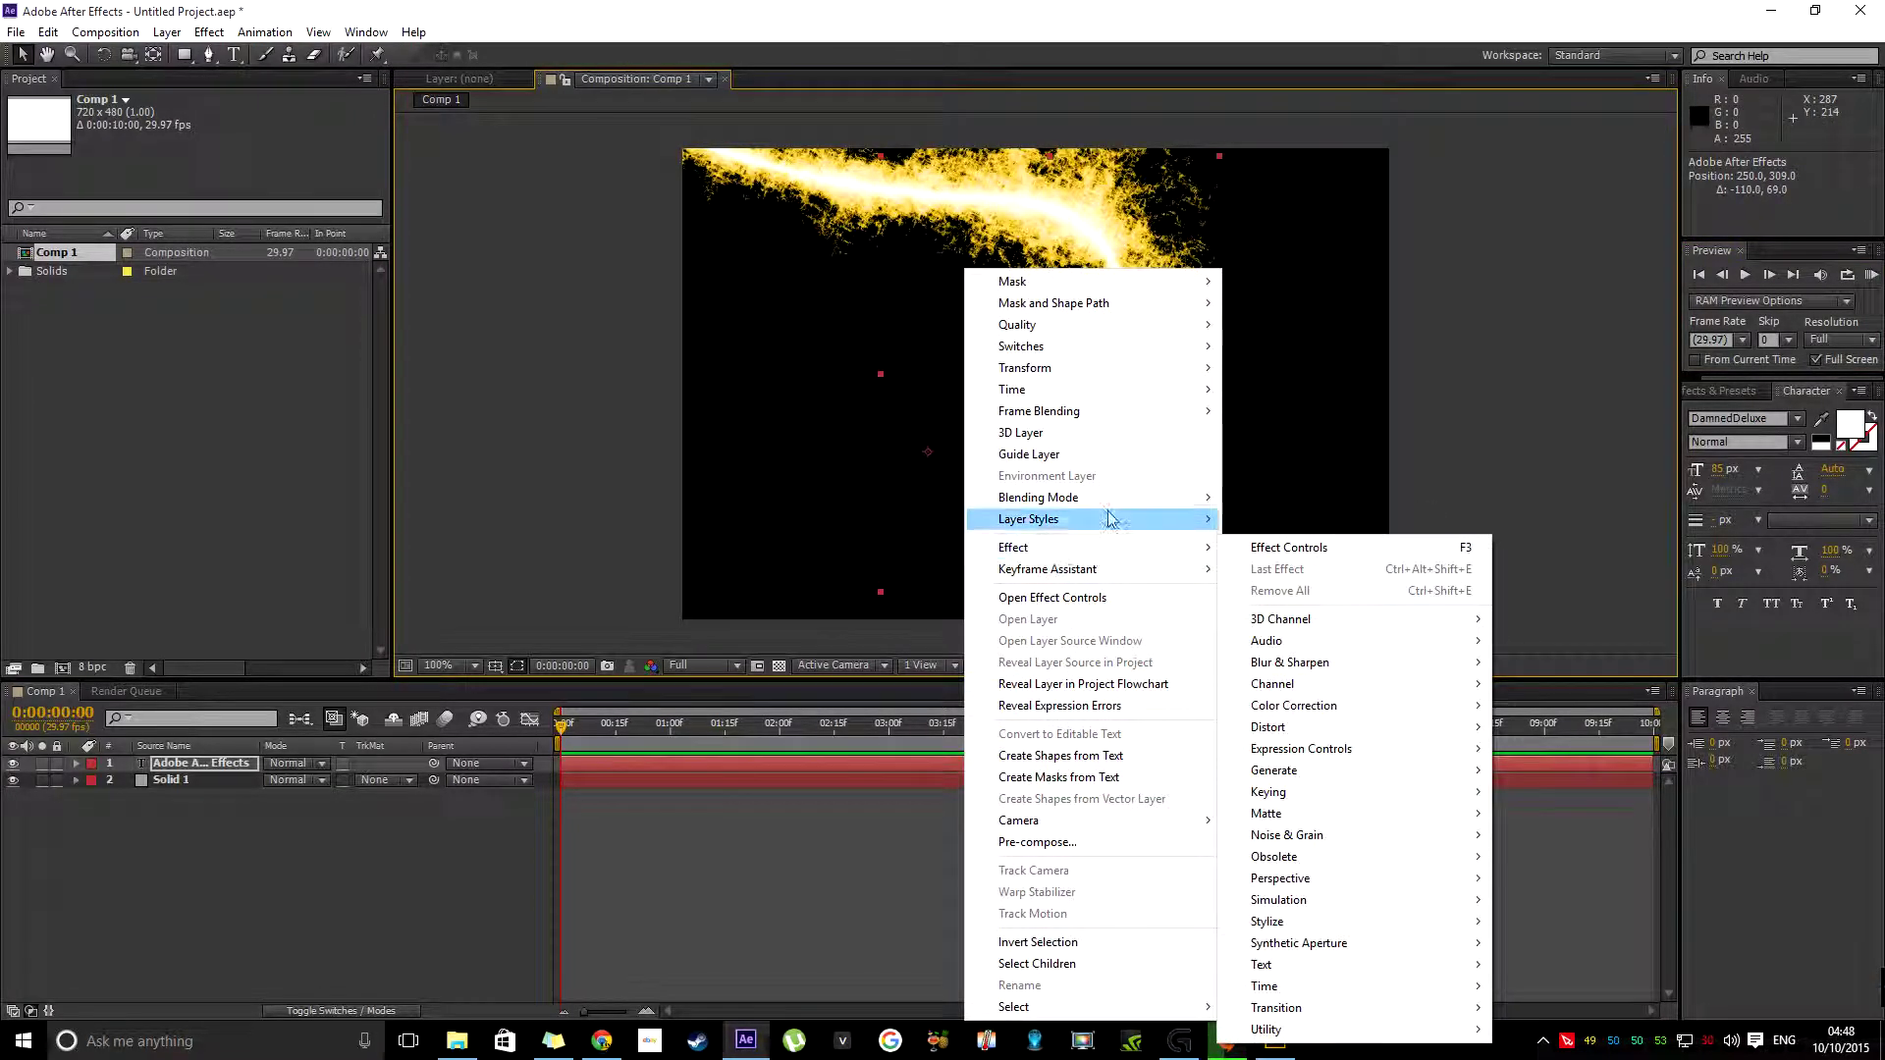
mouse_move(1144, 367)
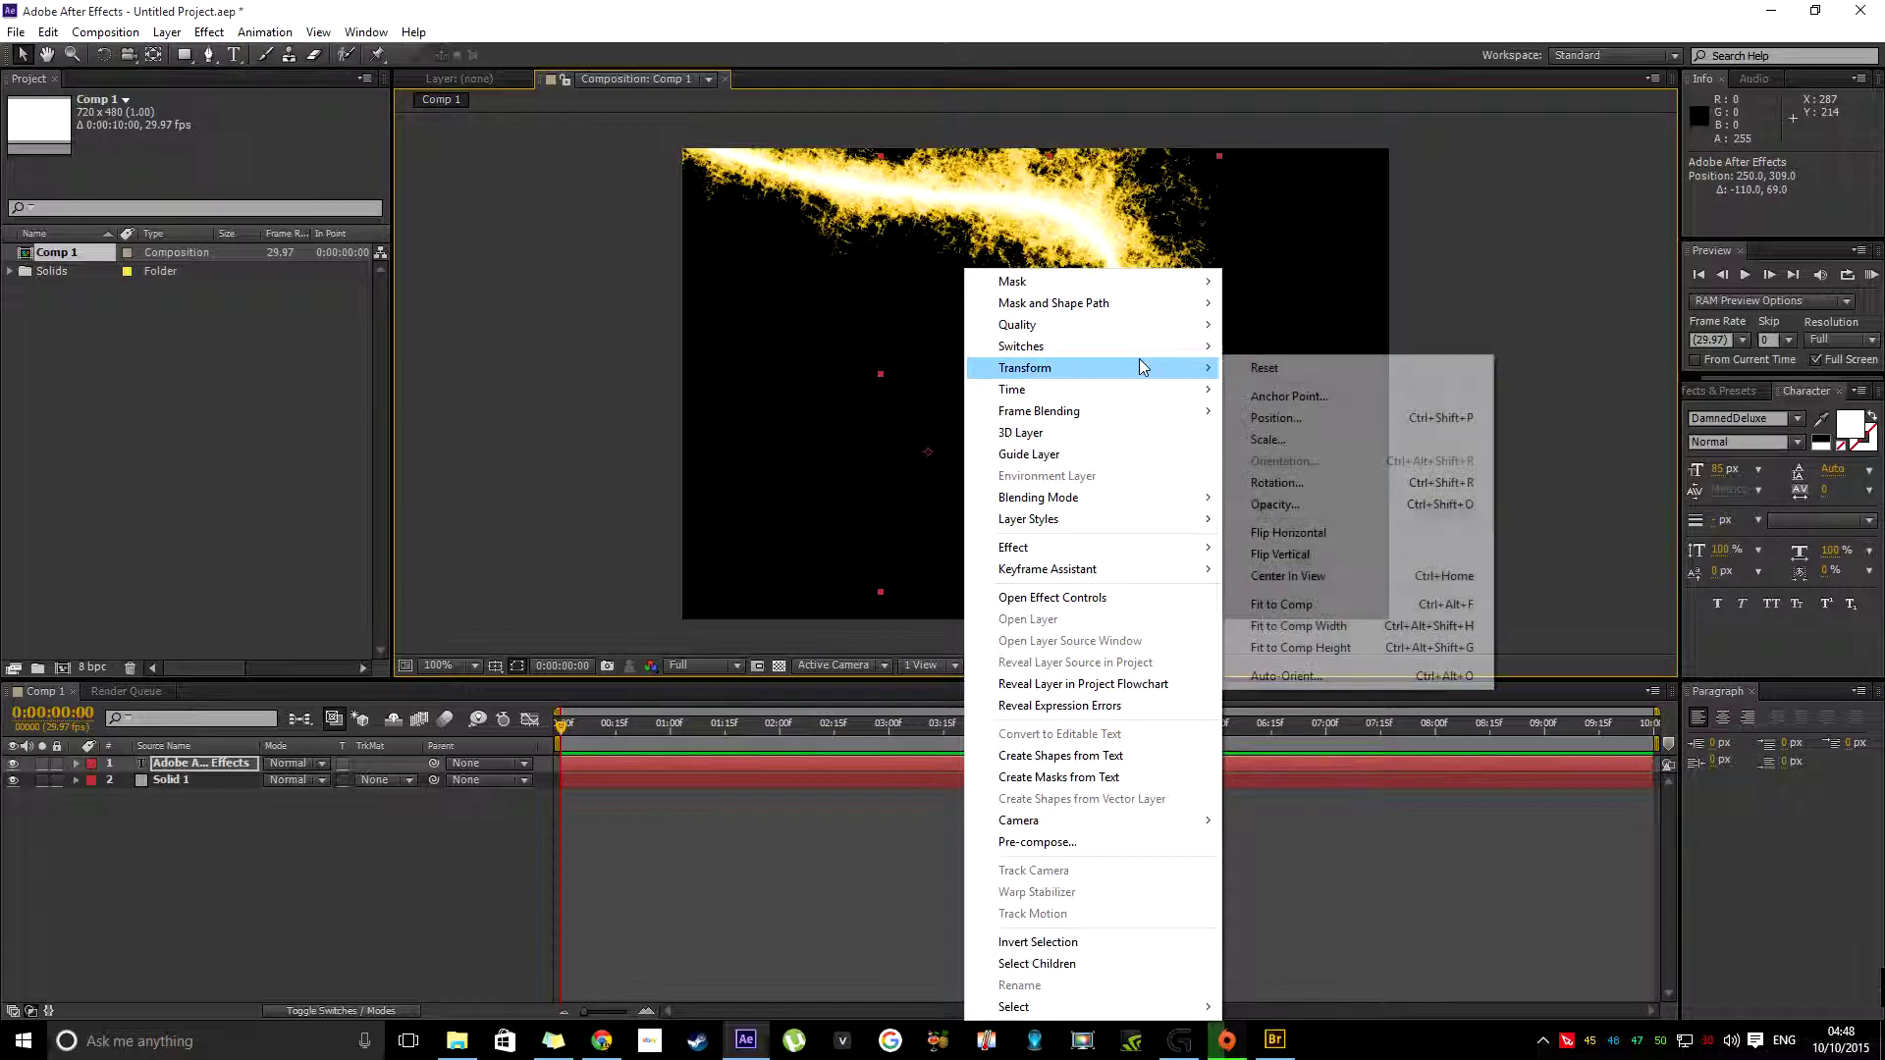
click(1315, 438)
click(1240, 470)
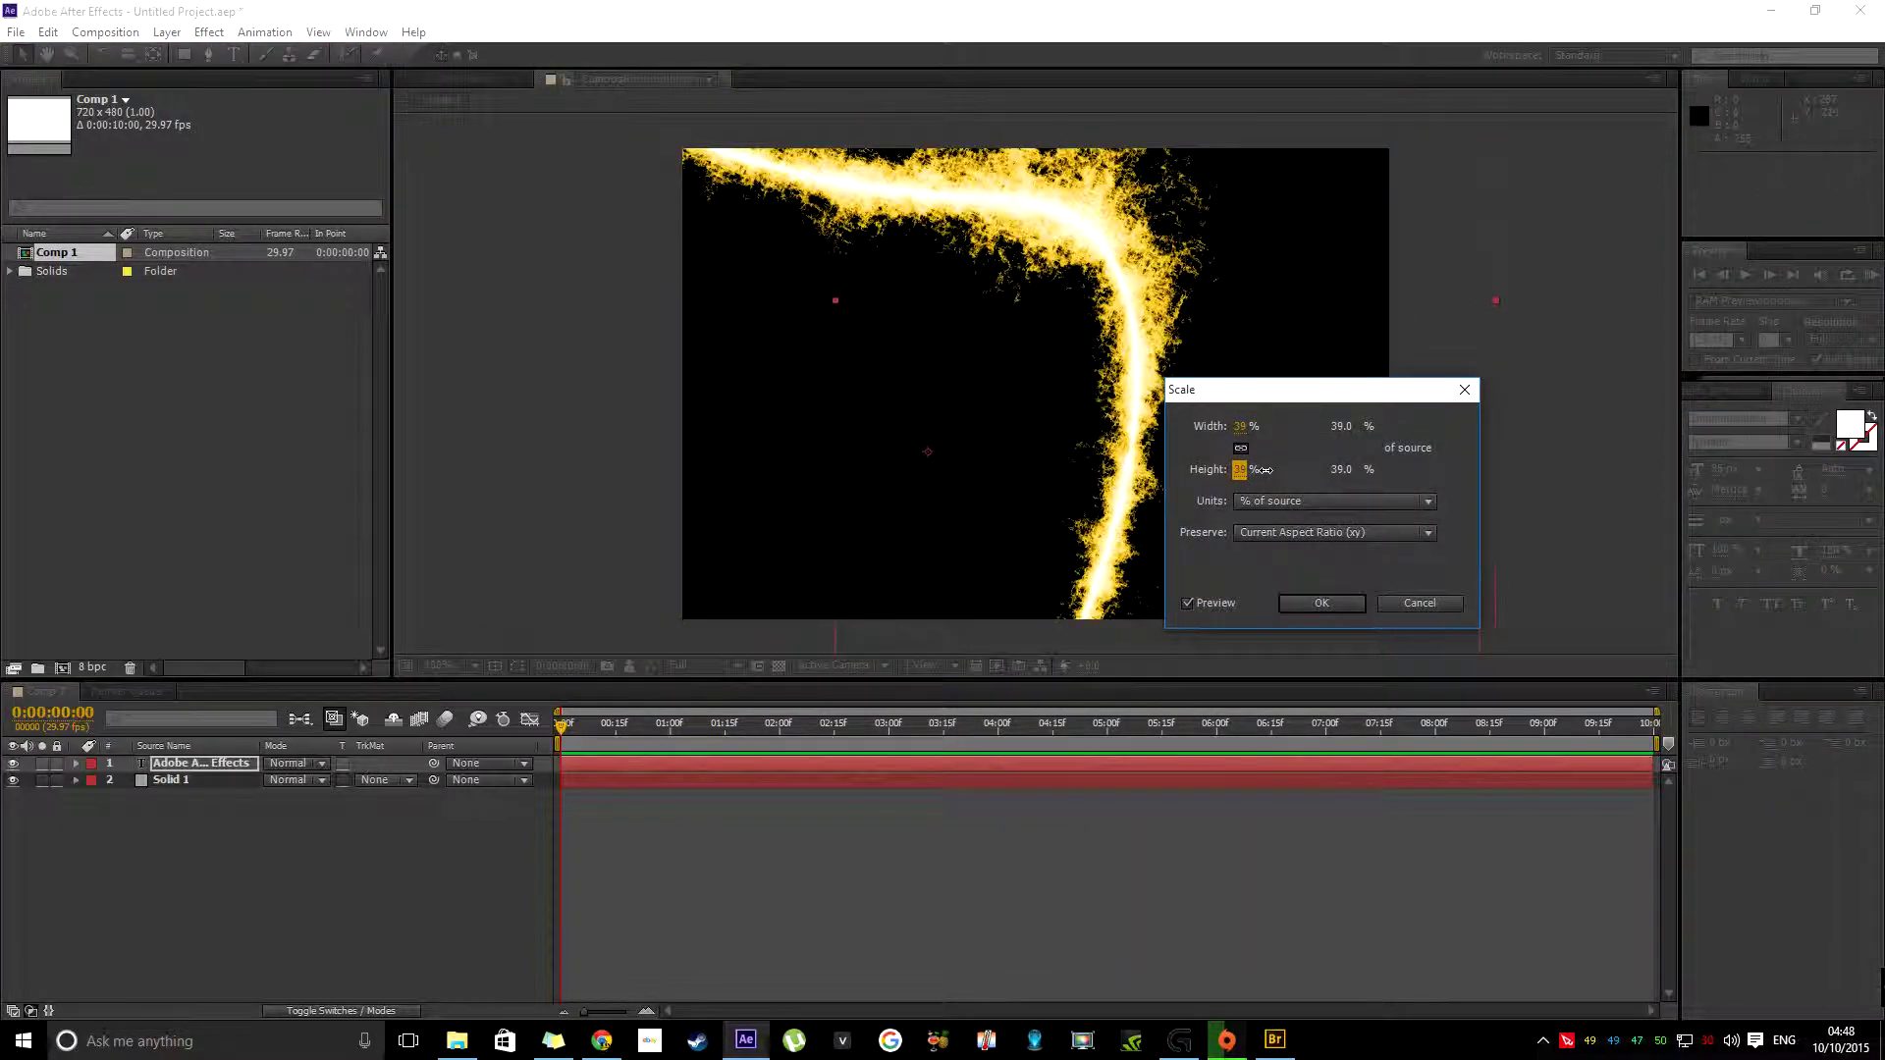
click(1316, 603)
drag(1180, 390, 1078, 300)
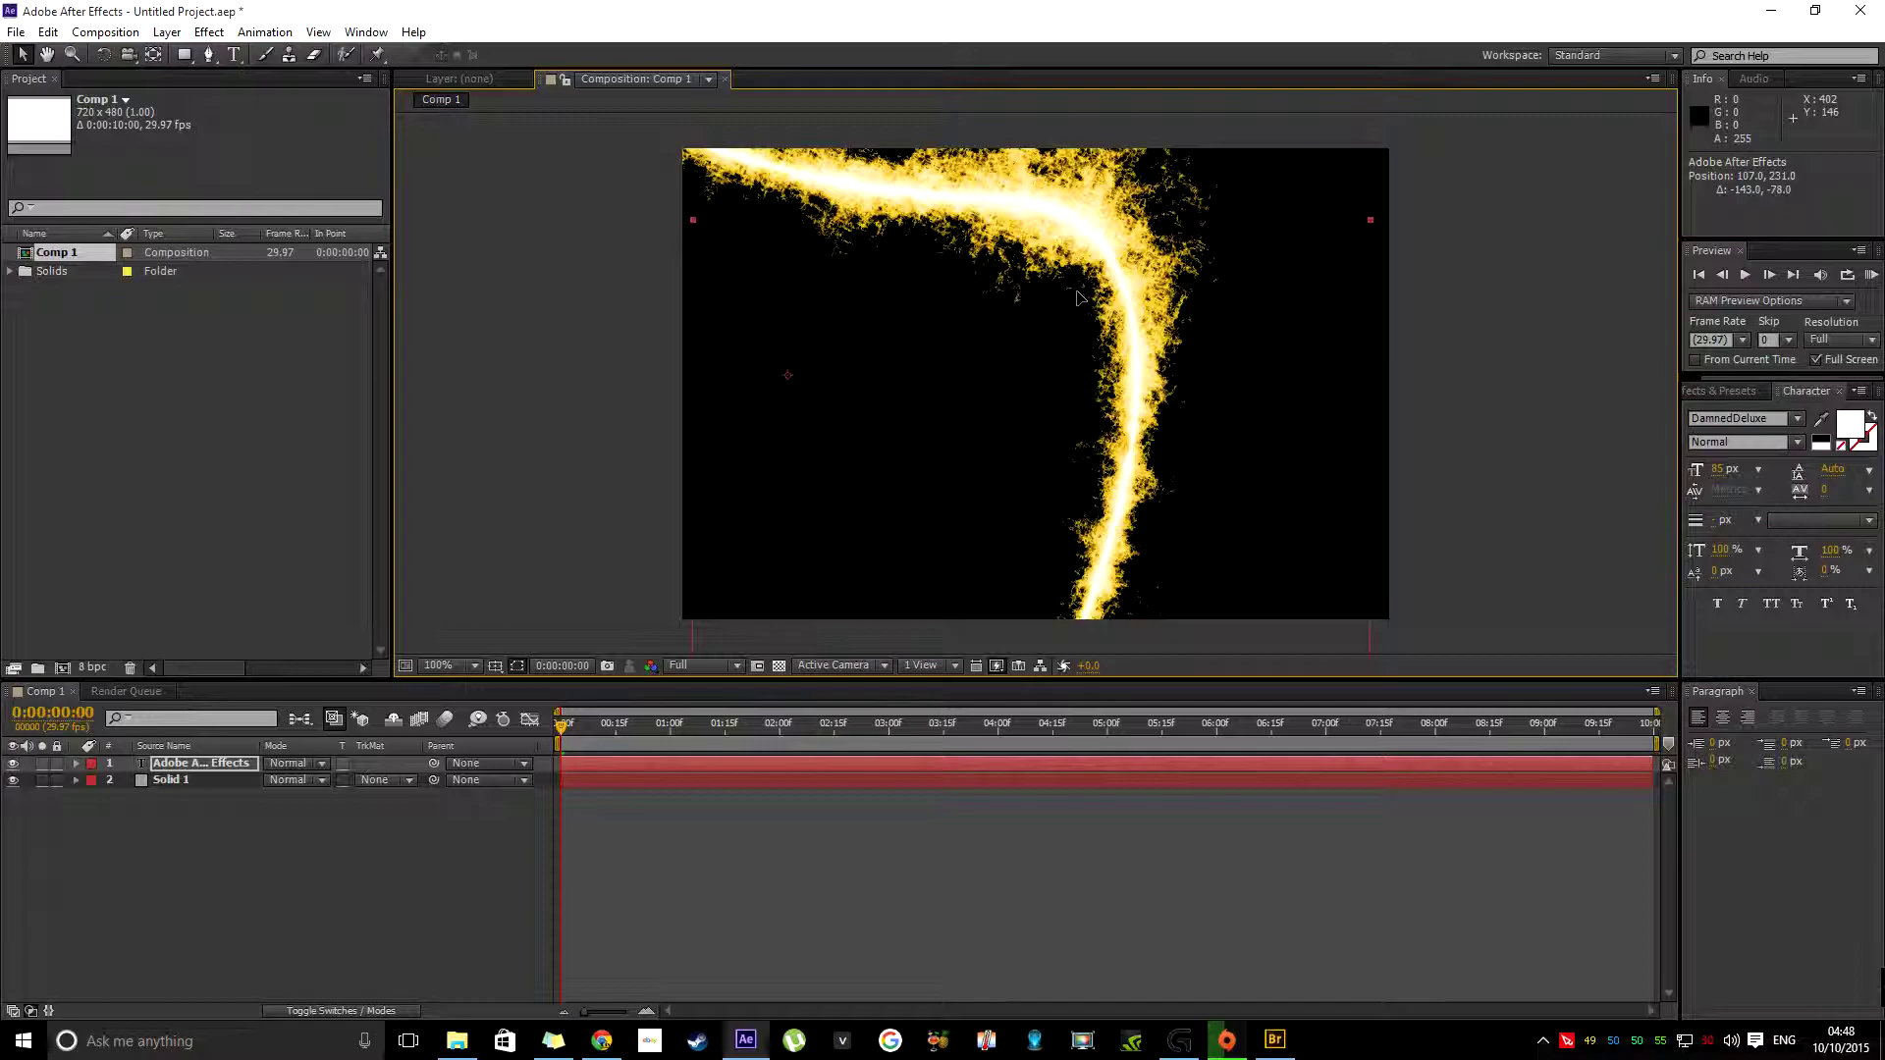
Play a full-screen RAM preview to check the enlarged text, and deselect the text layer.
click(1869, 276)
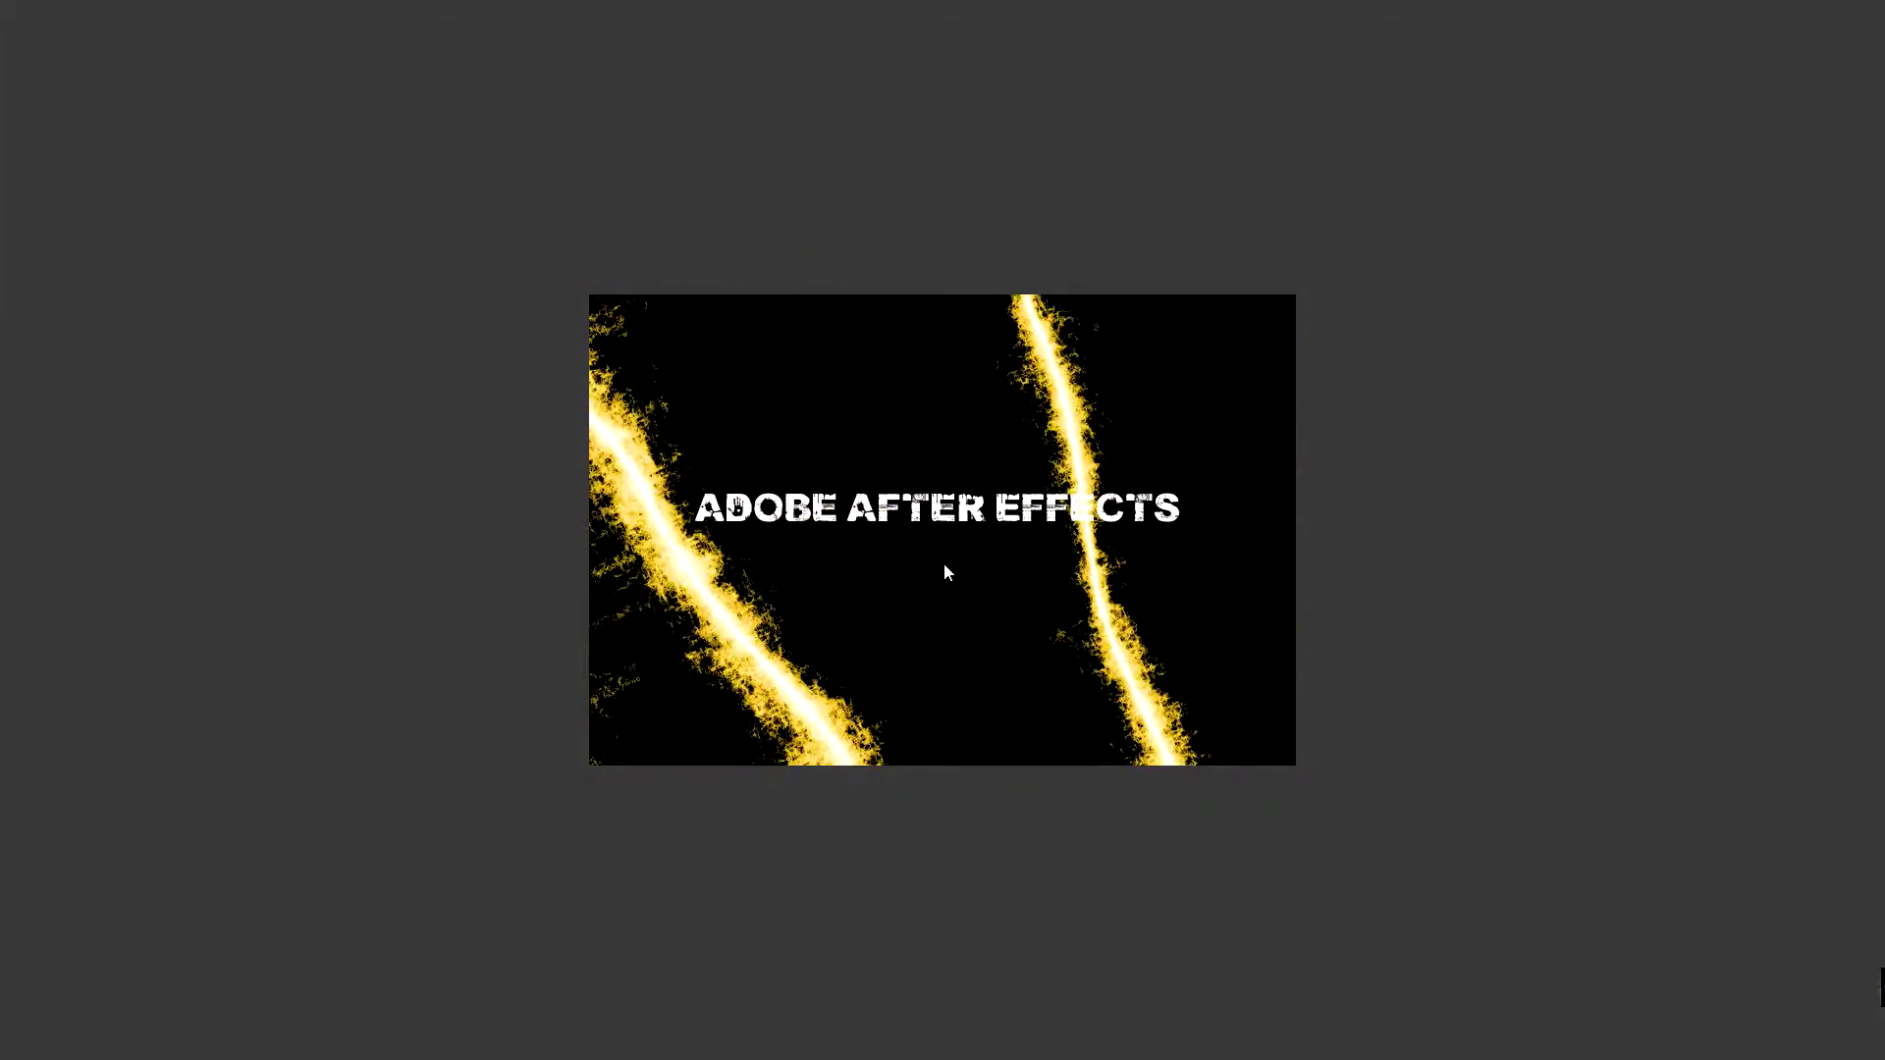
key(space)
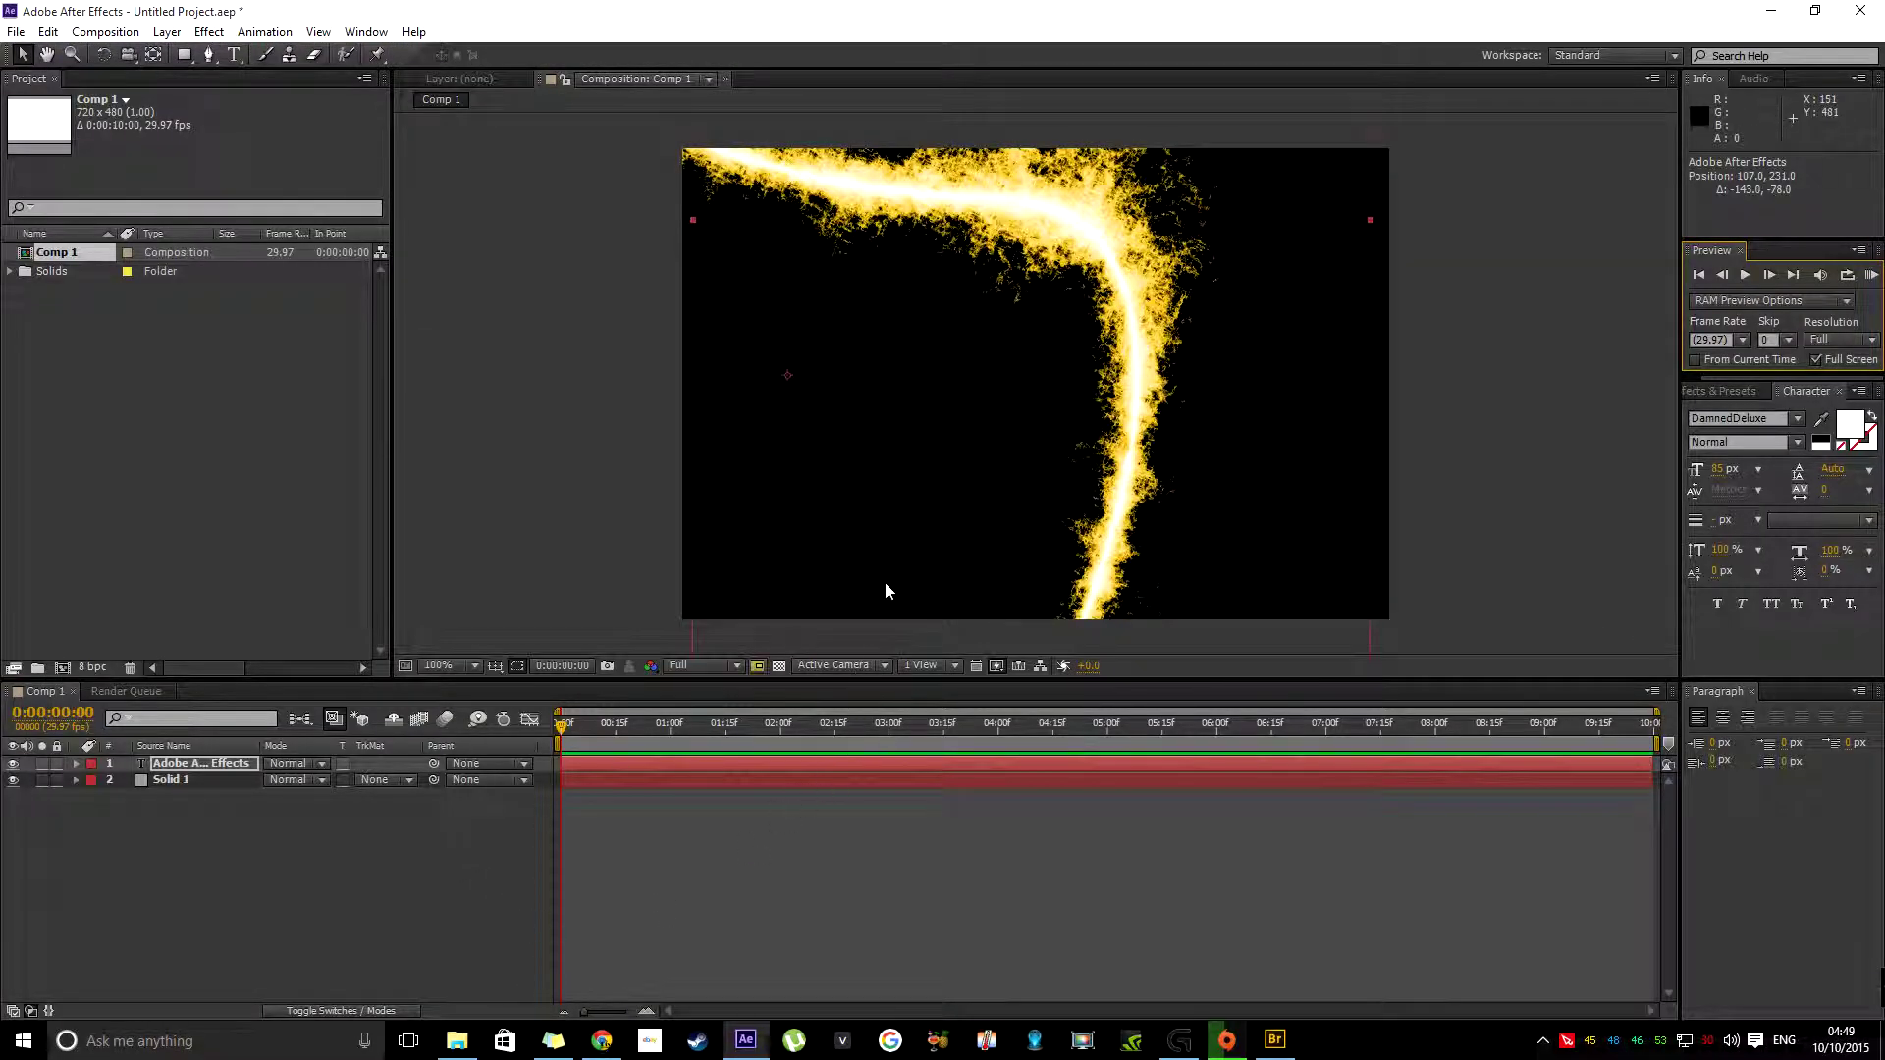
click(368, 827)
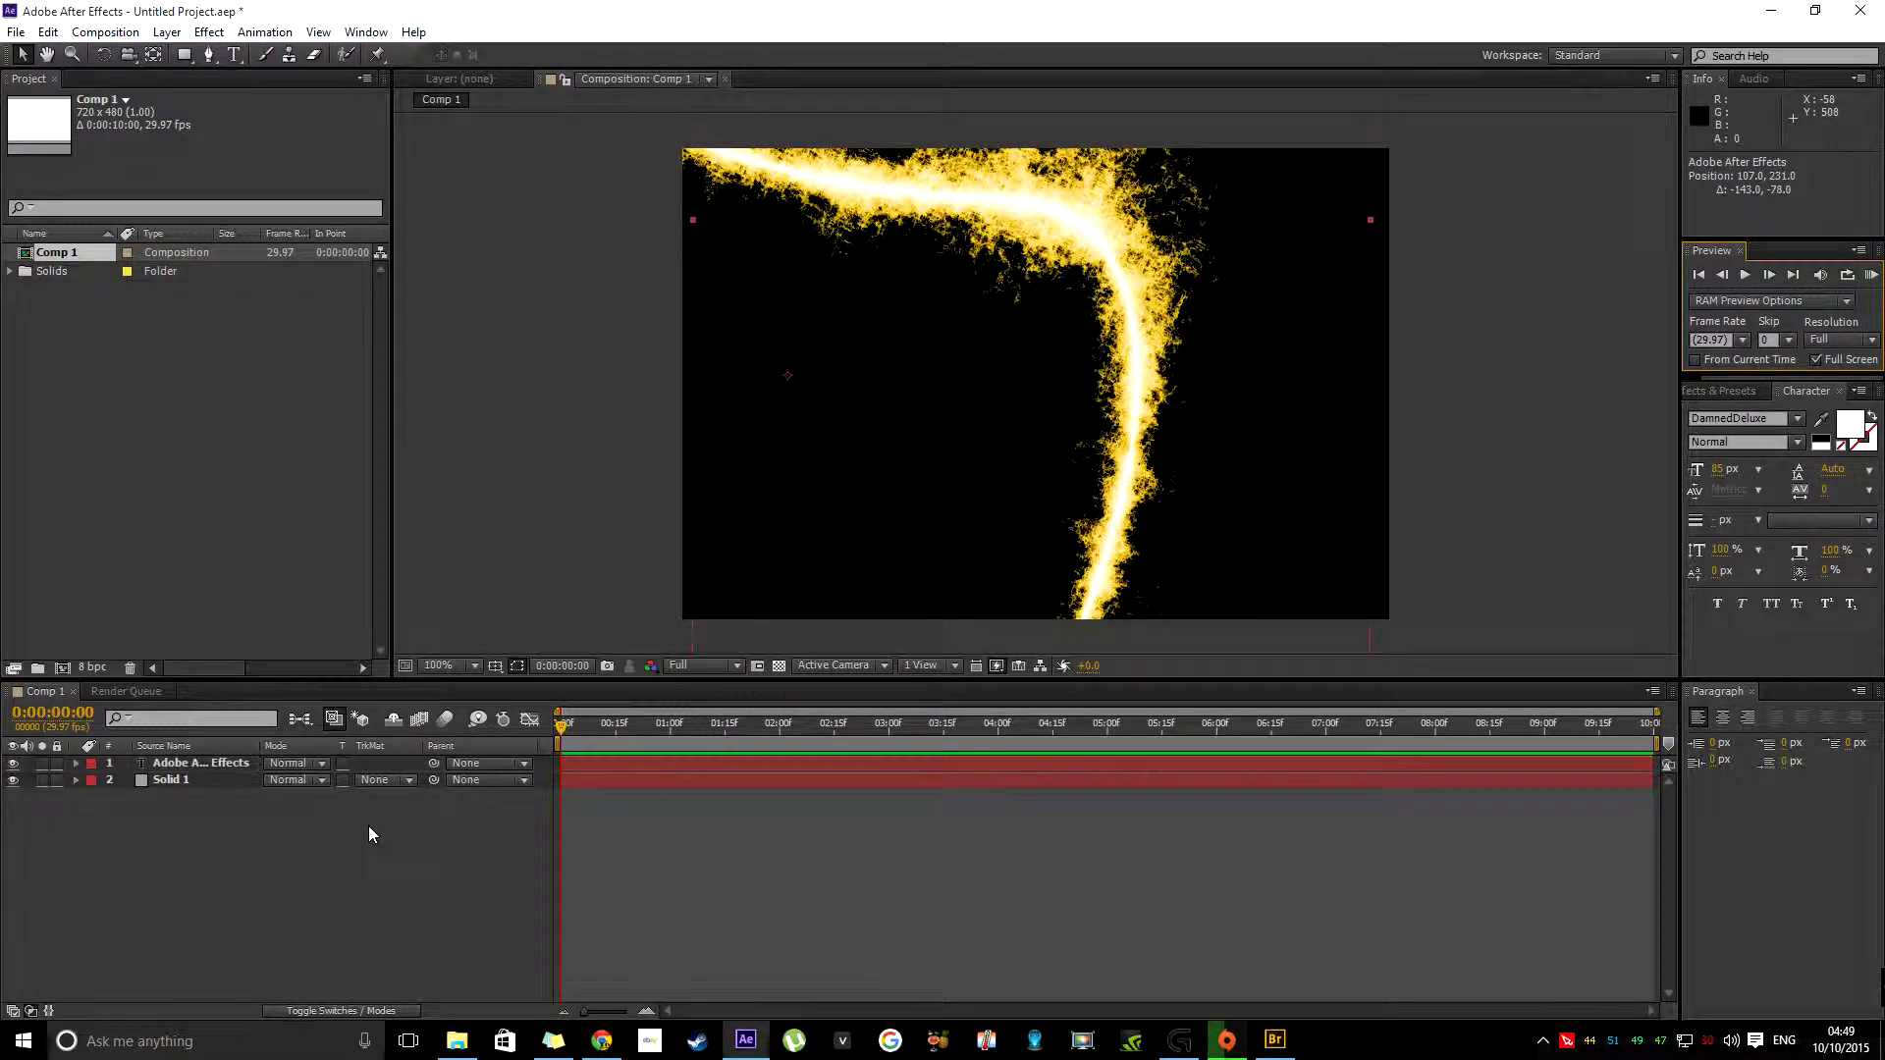
Import the BloodHitWall MOV file from the Downloads folder as footage.
click(9, 31)
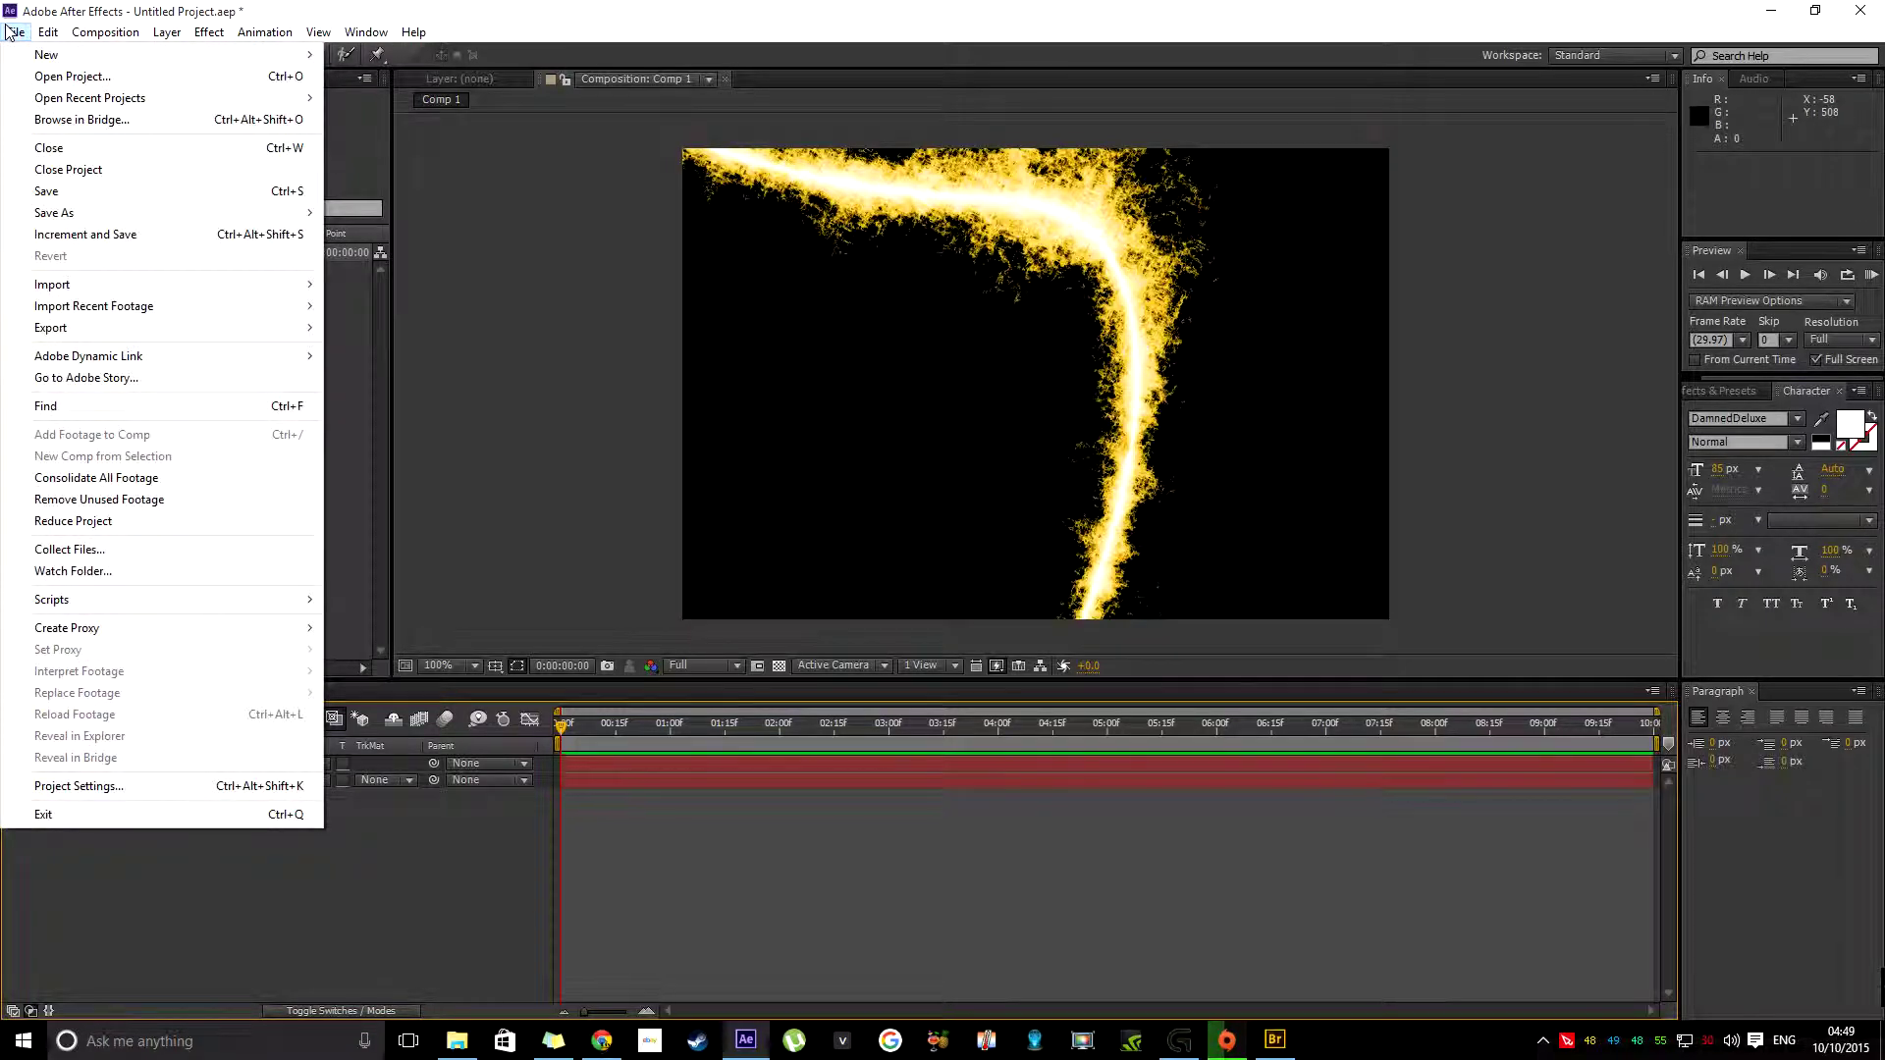
mouse_move(215, 283)
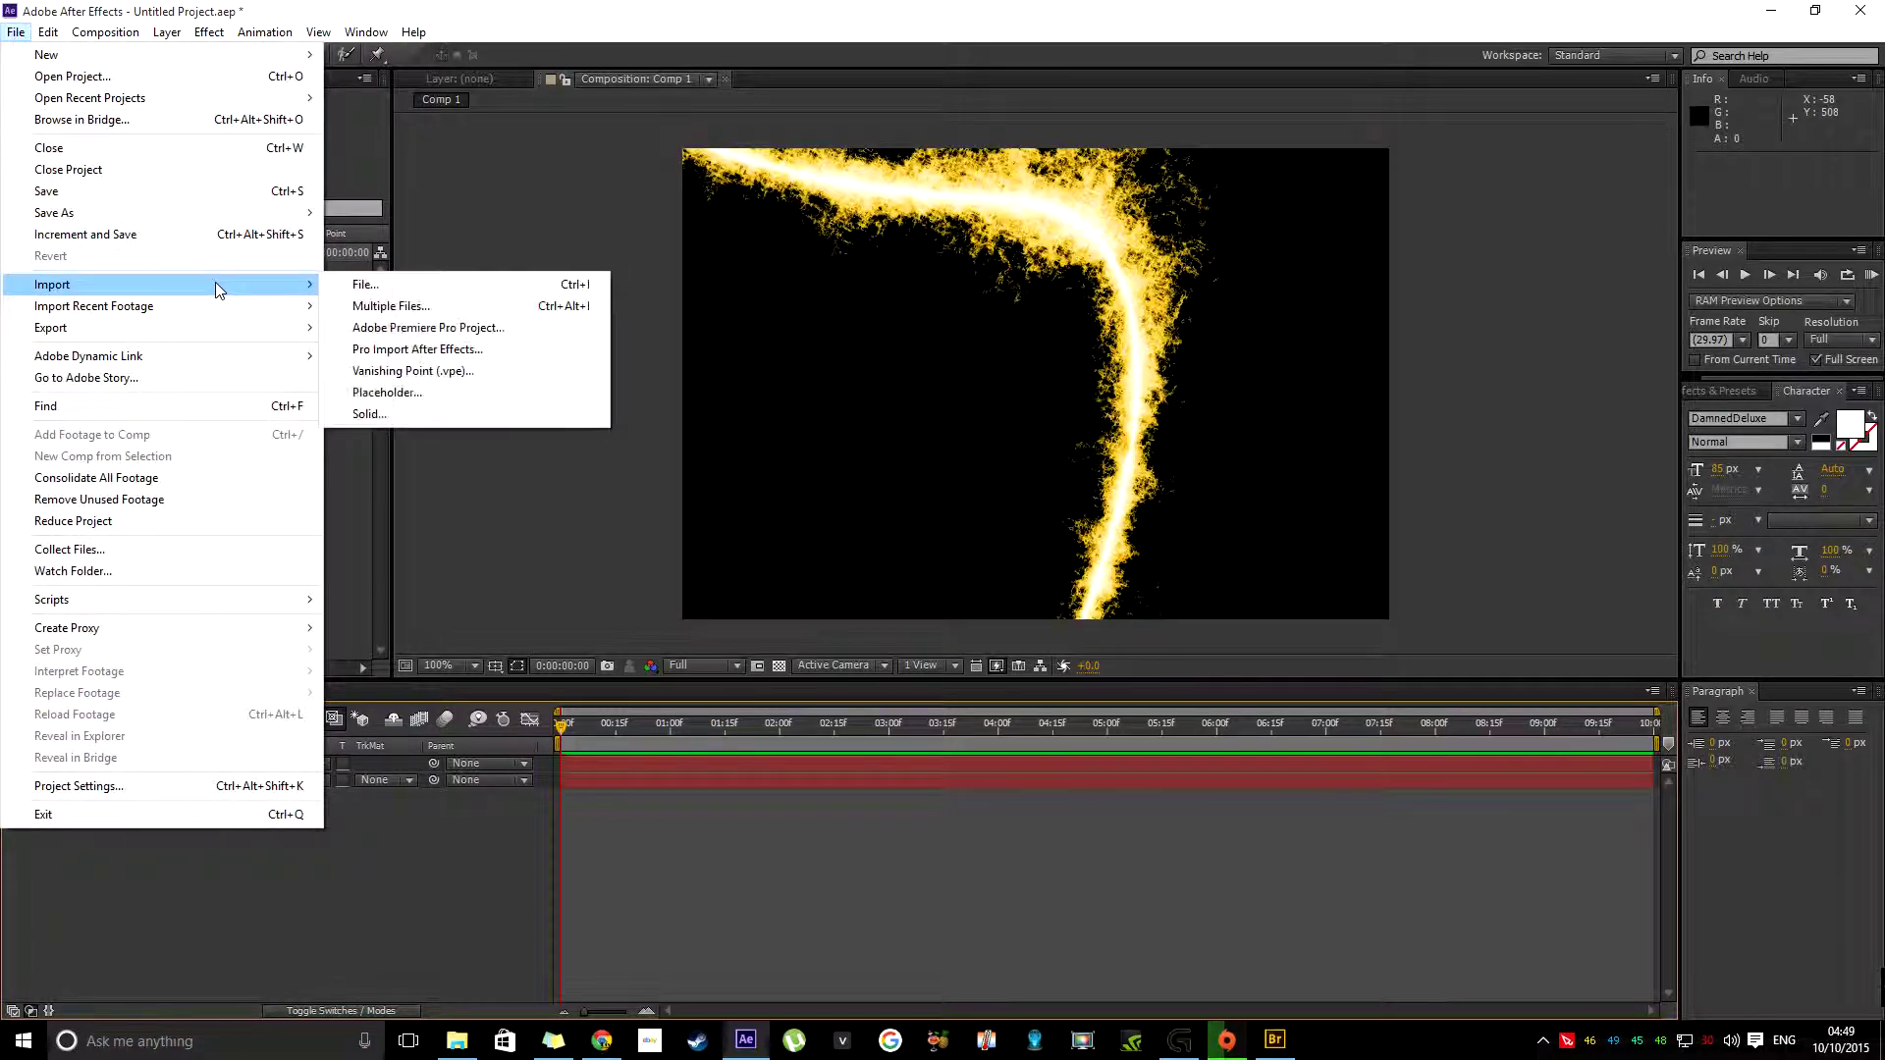
click(412, 292)
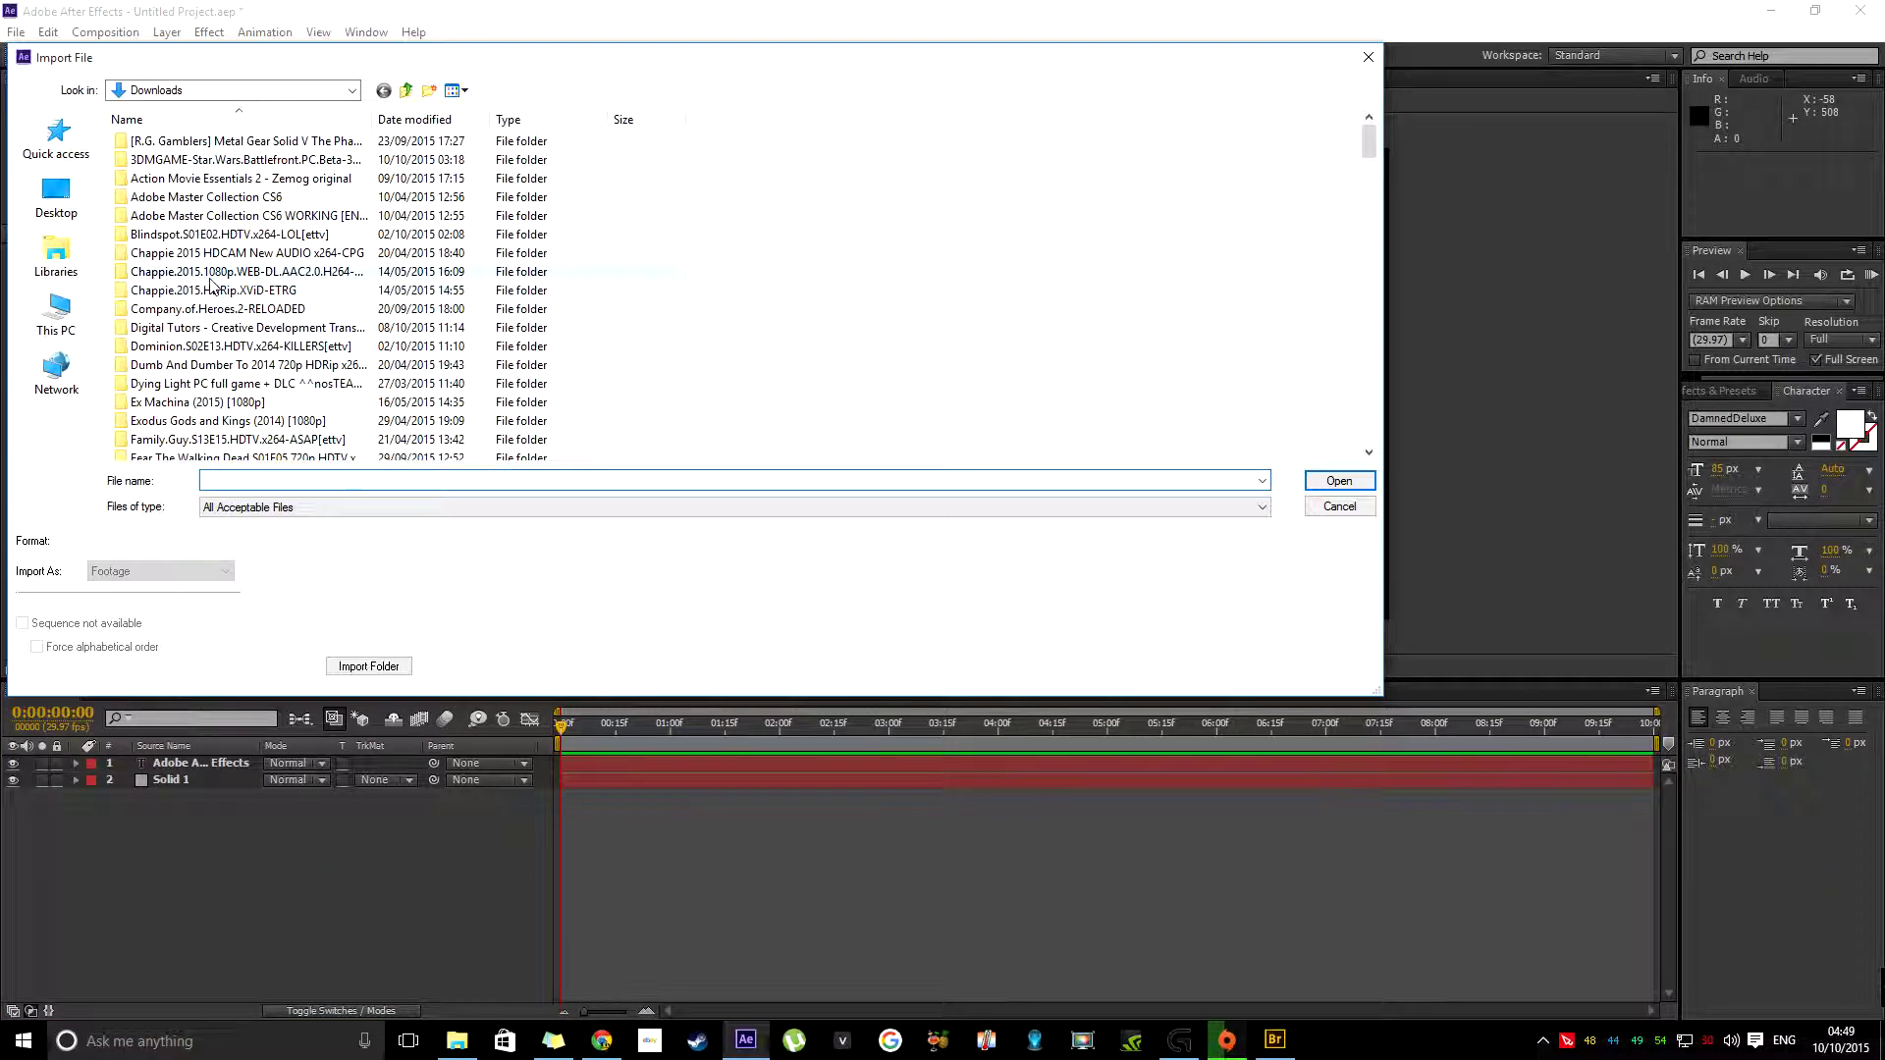
scroll(278, 334, down, 3)
scroll(278, 334, up, 1)
scroll(278, 333, down, 4)
scroll(278, 334, down, 10)
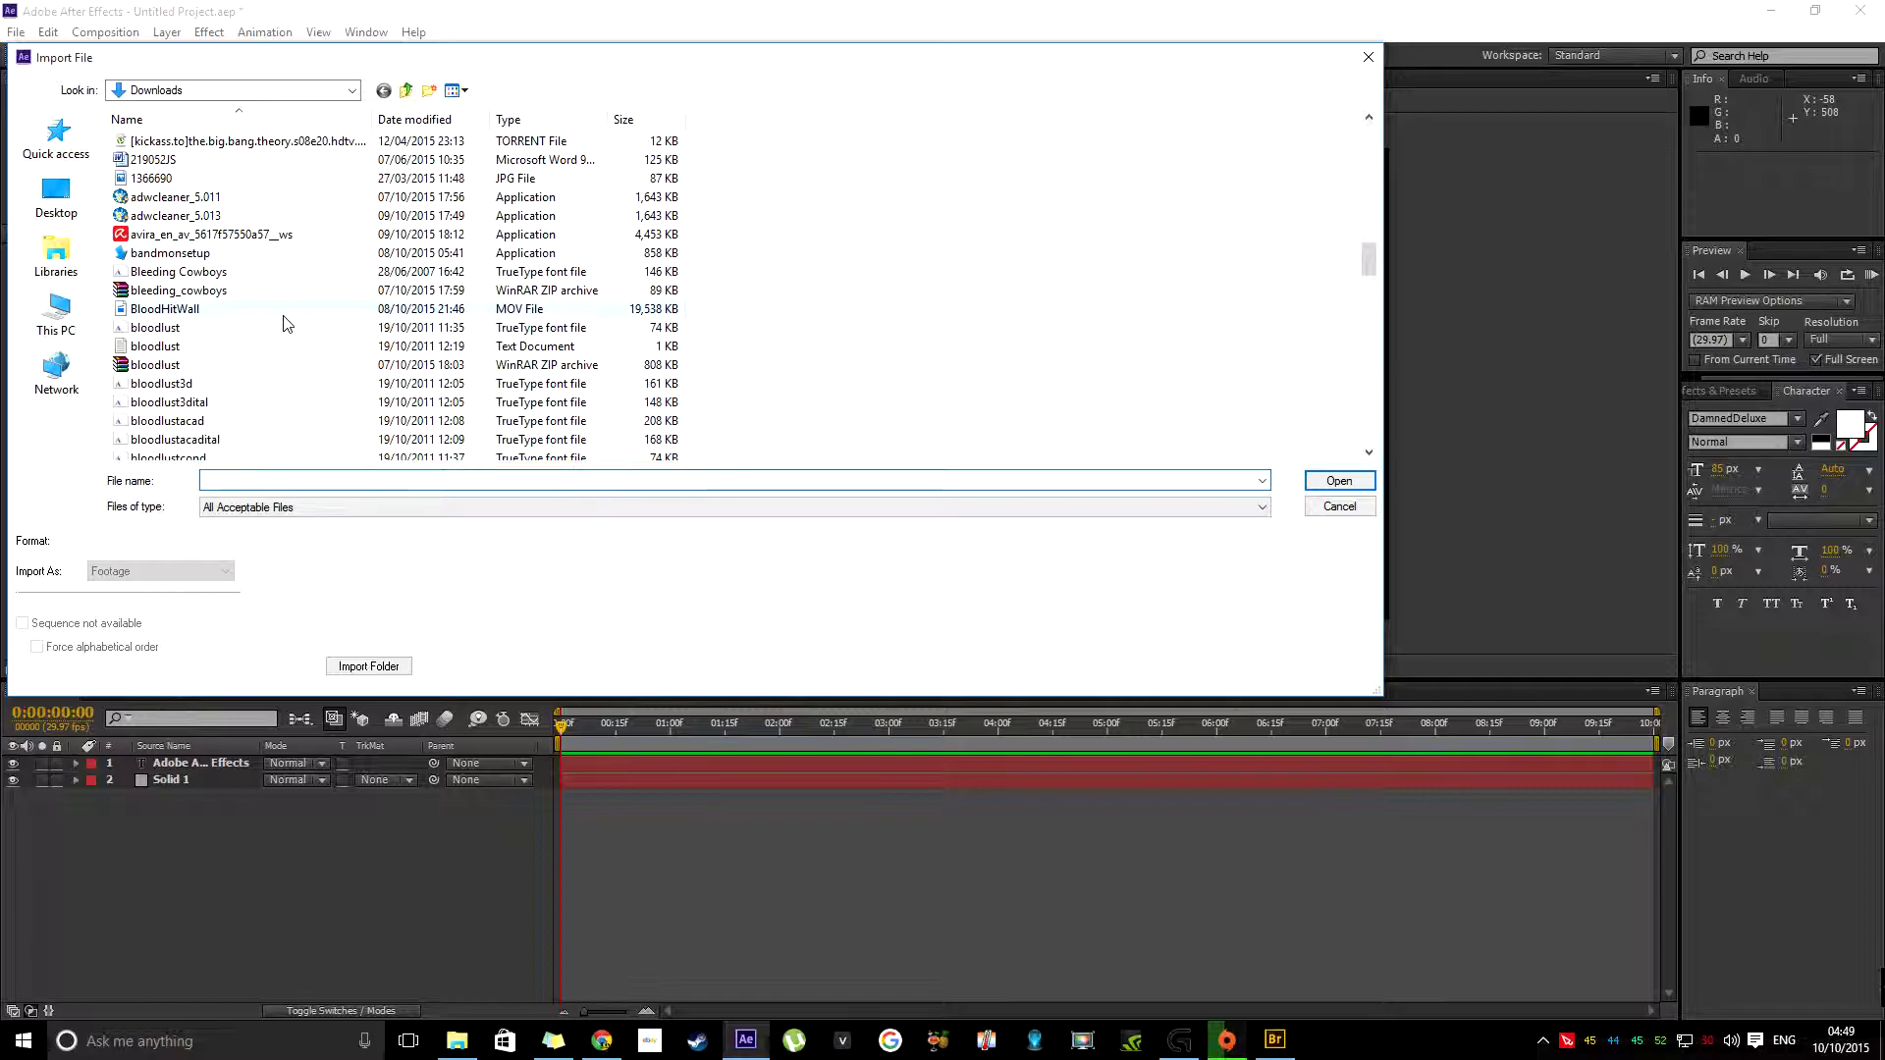
scroll(284, 326, down, 2)
scroll(285, 324, down, 10)
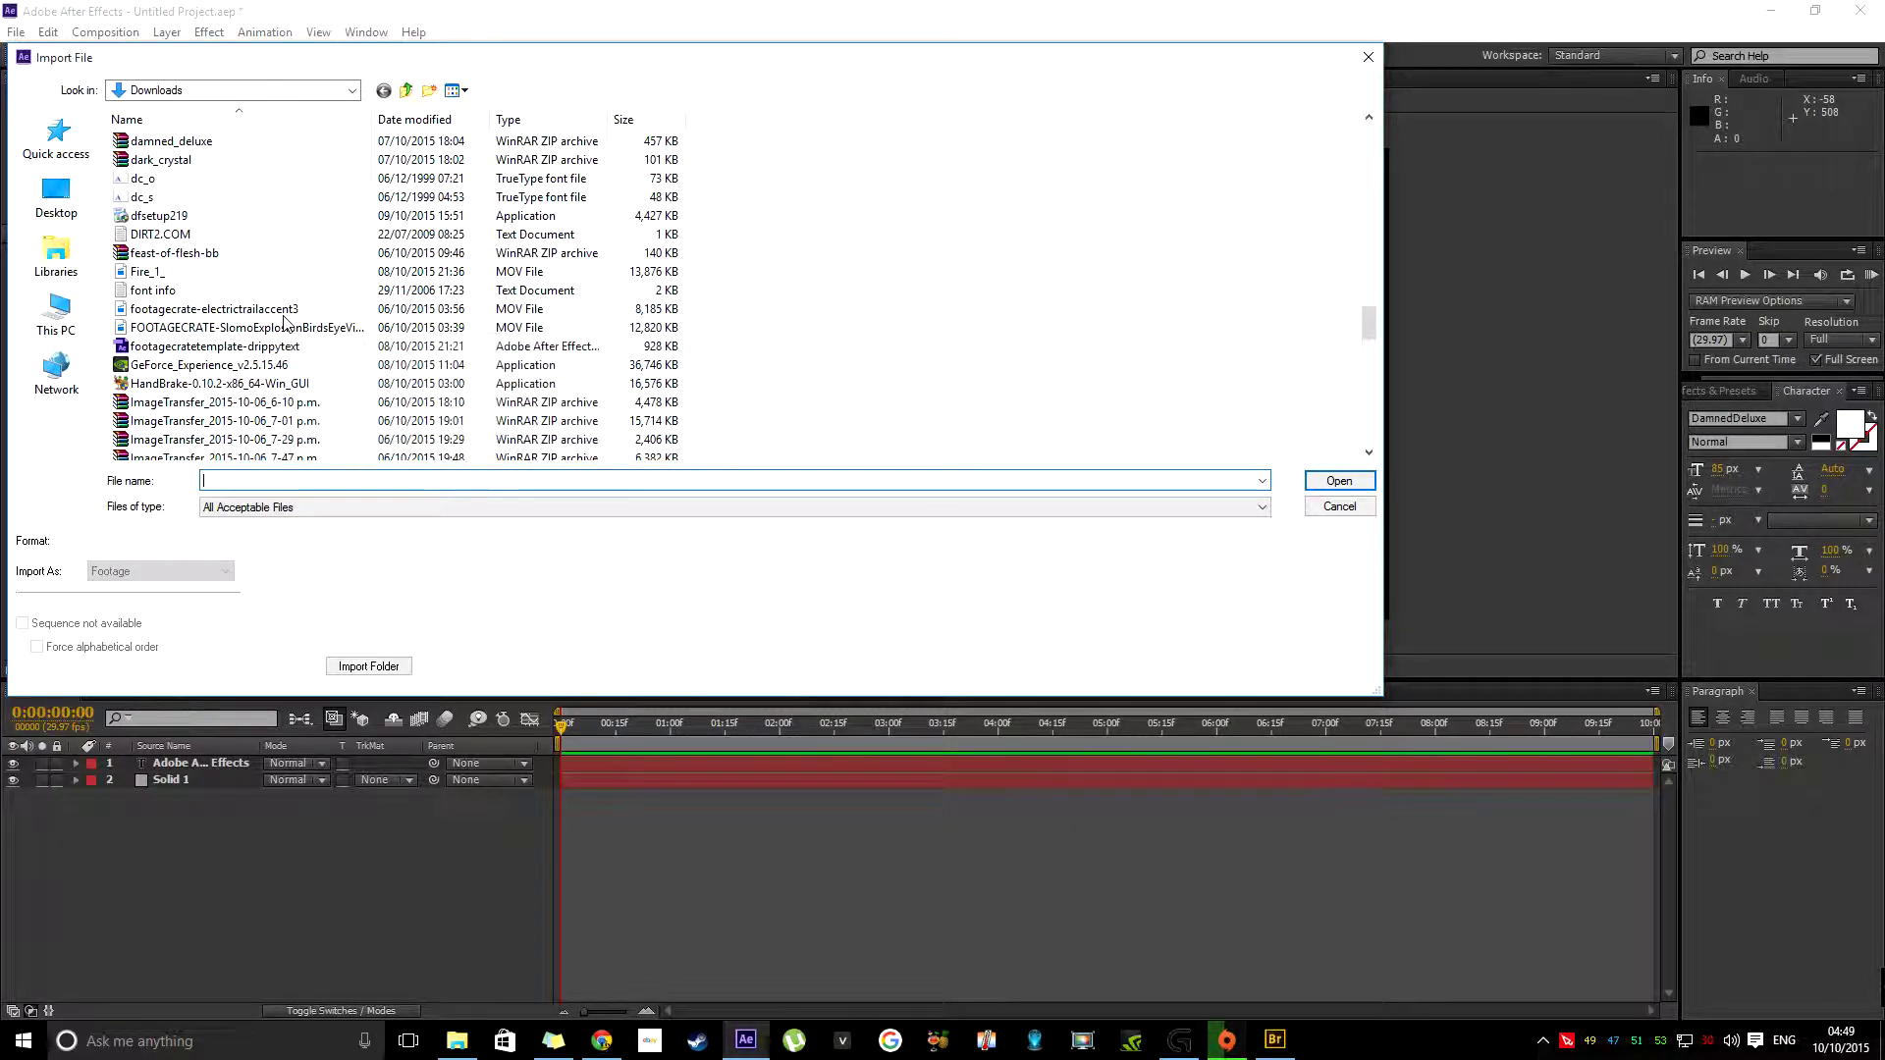
scroll(285, 324, up, 12)
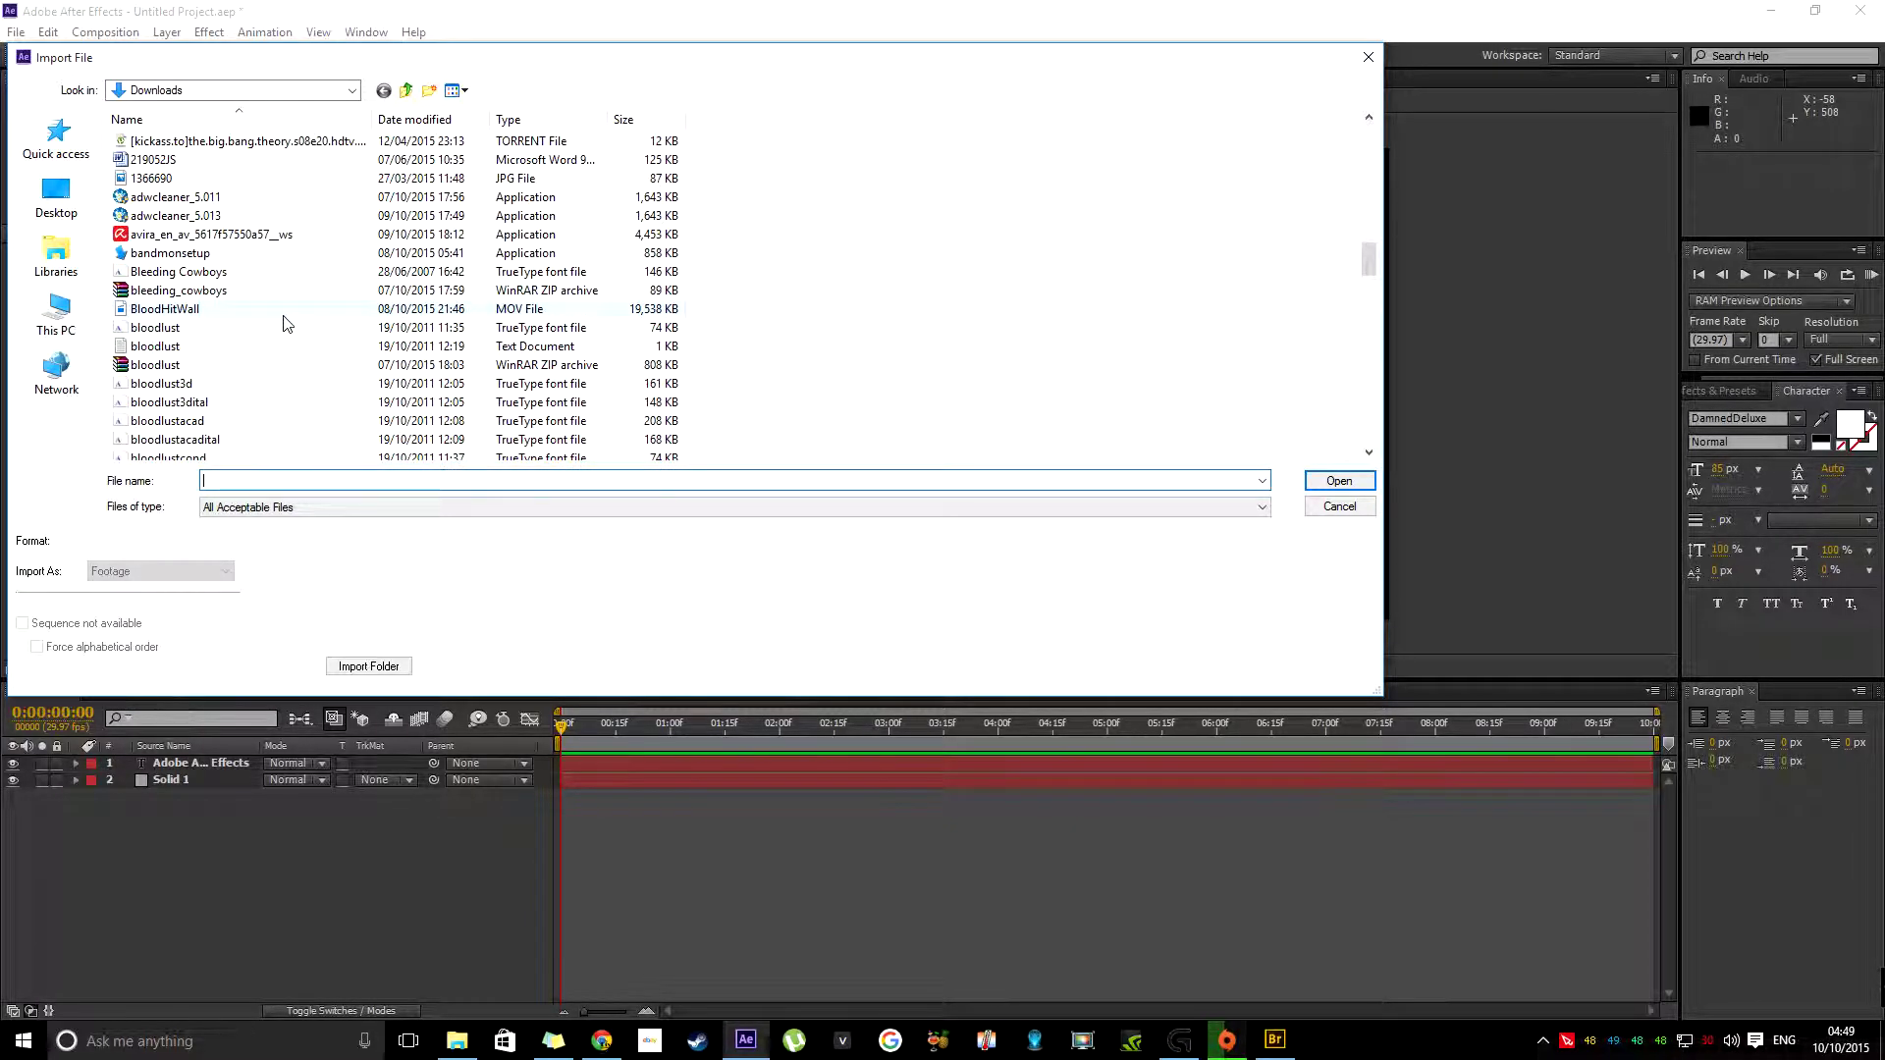
click(261, 312)
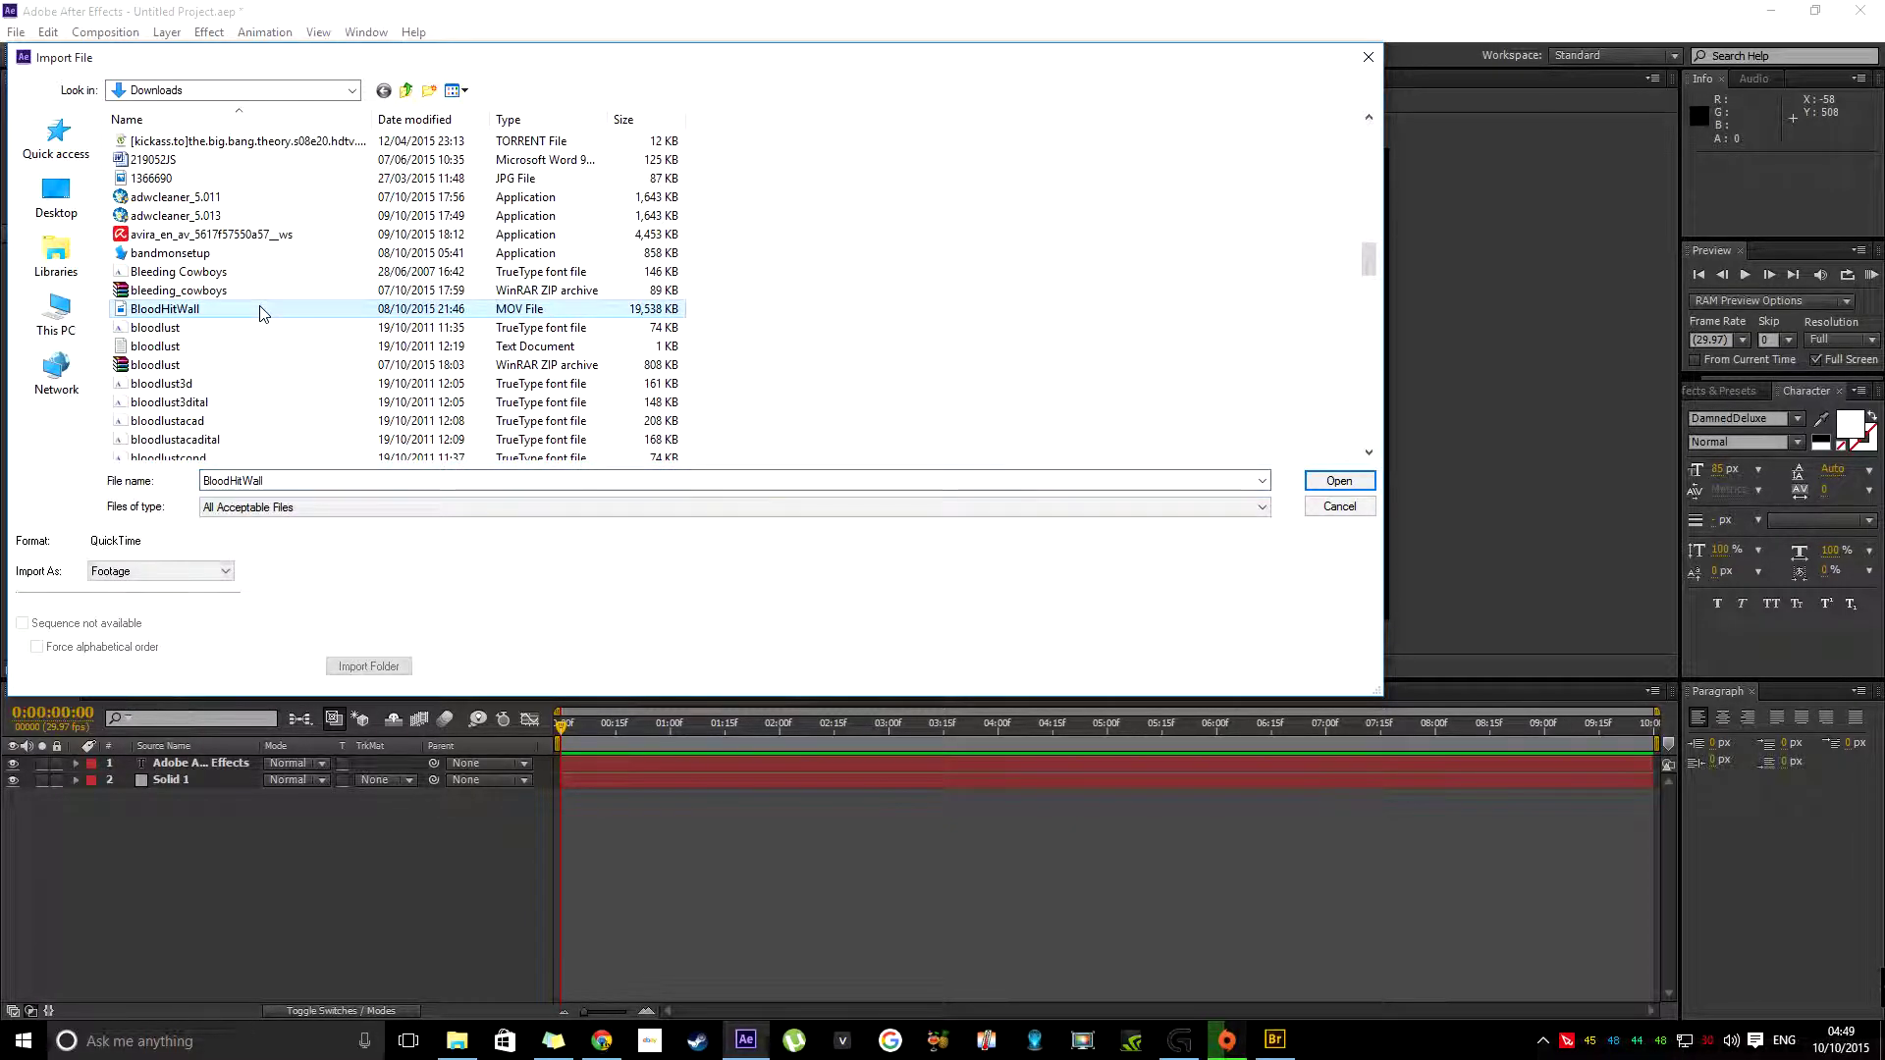
click(1337, 481)
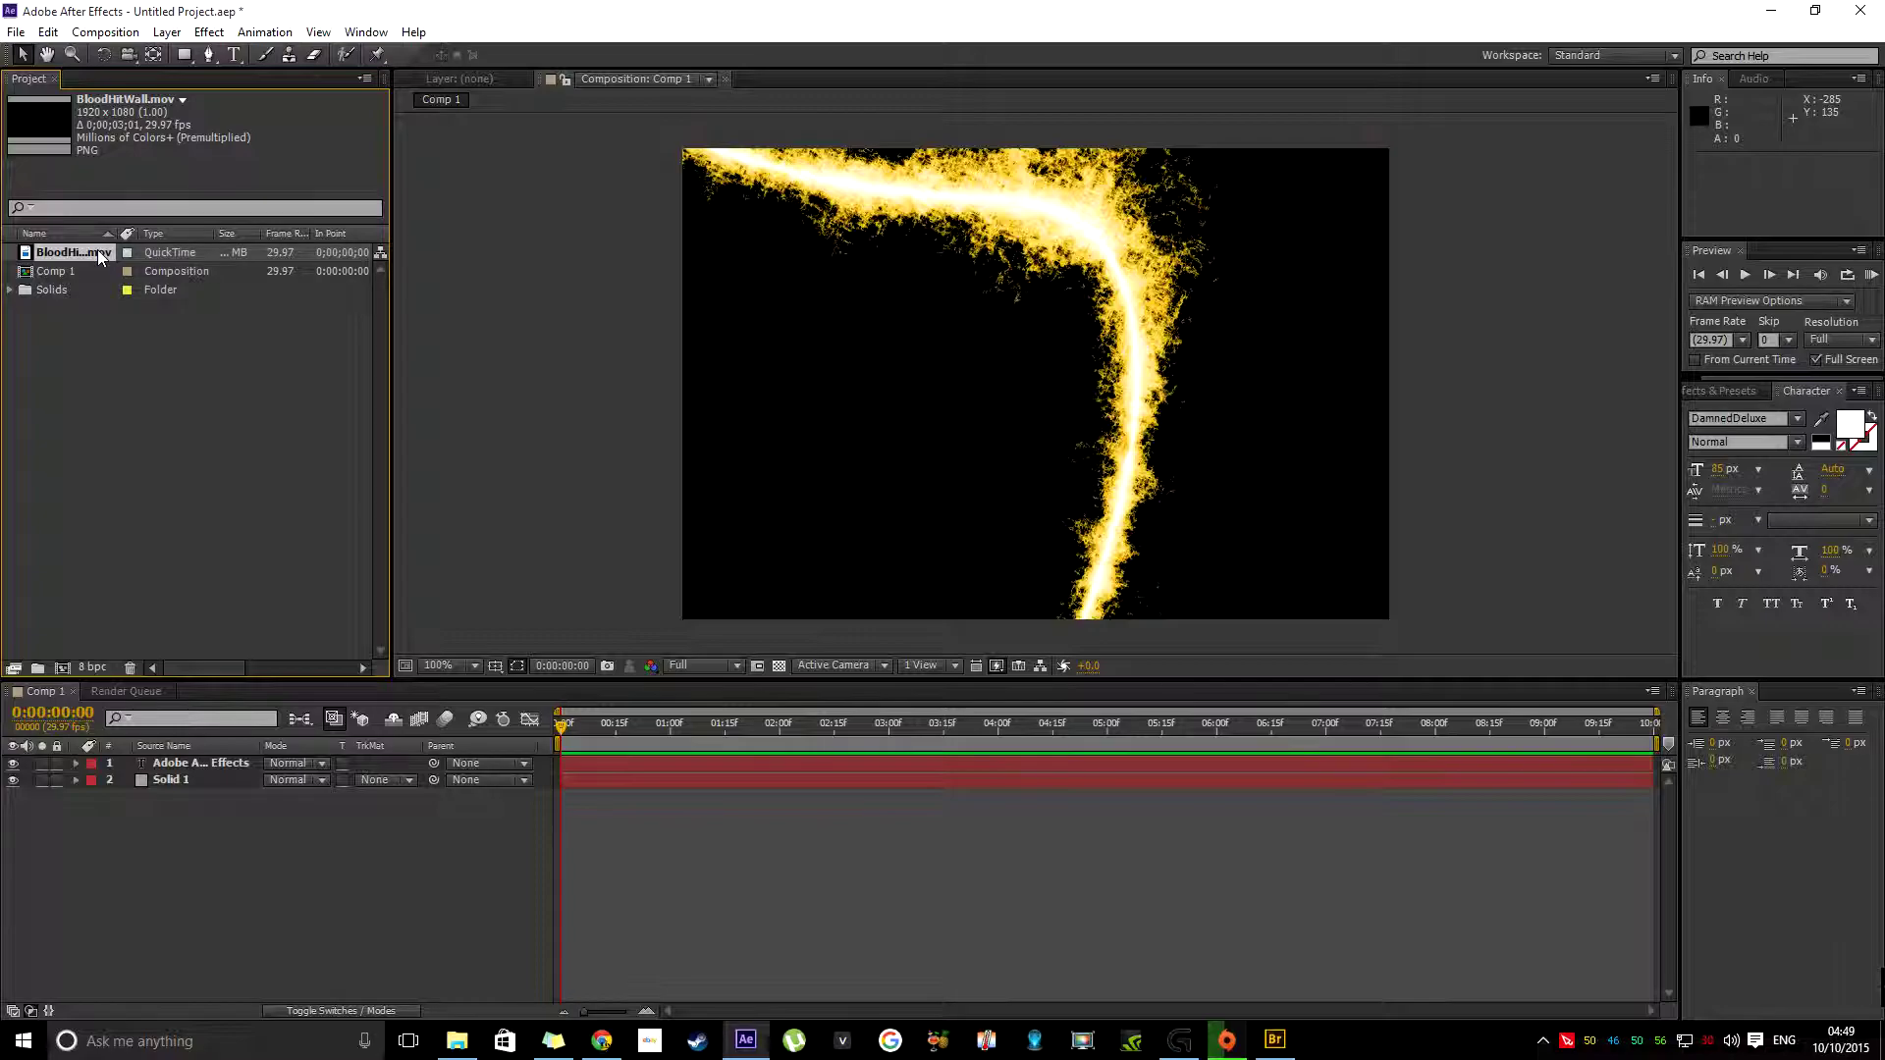
Add BloodHitWall.mov to Comp 1 as the top layer above the text and play a full-screen RAM preview.
drag(99, 257, 209, 791)
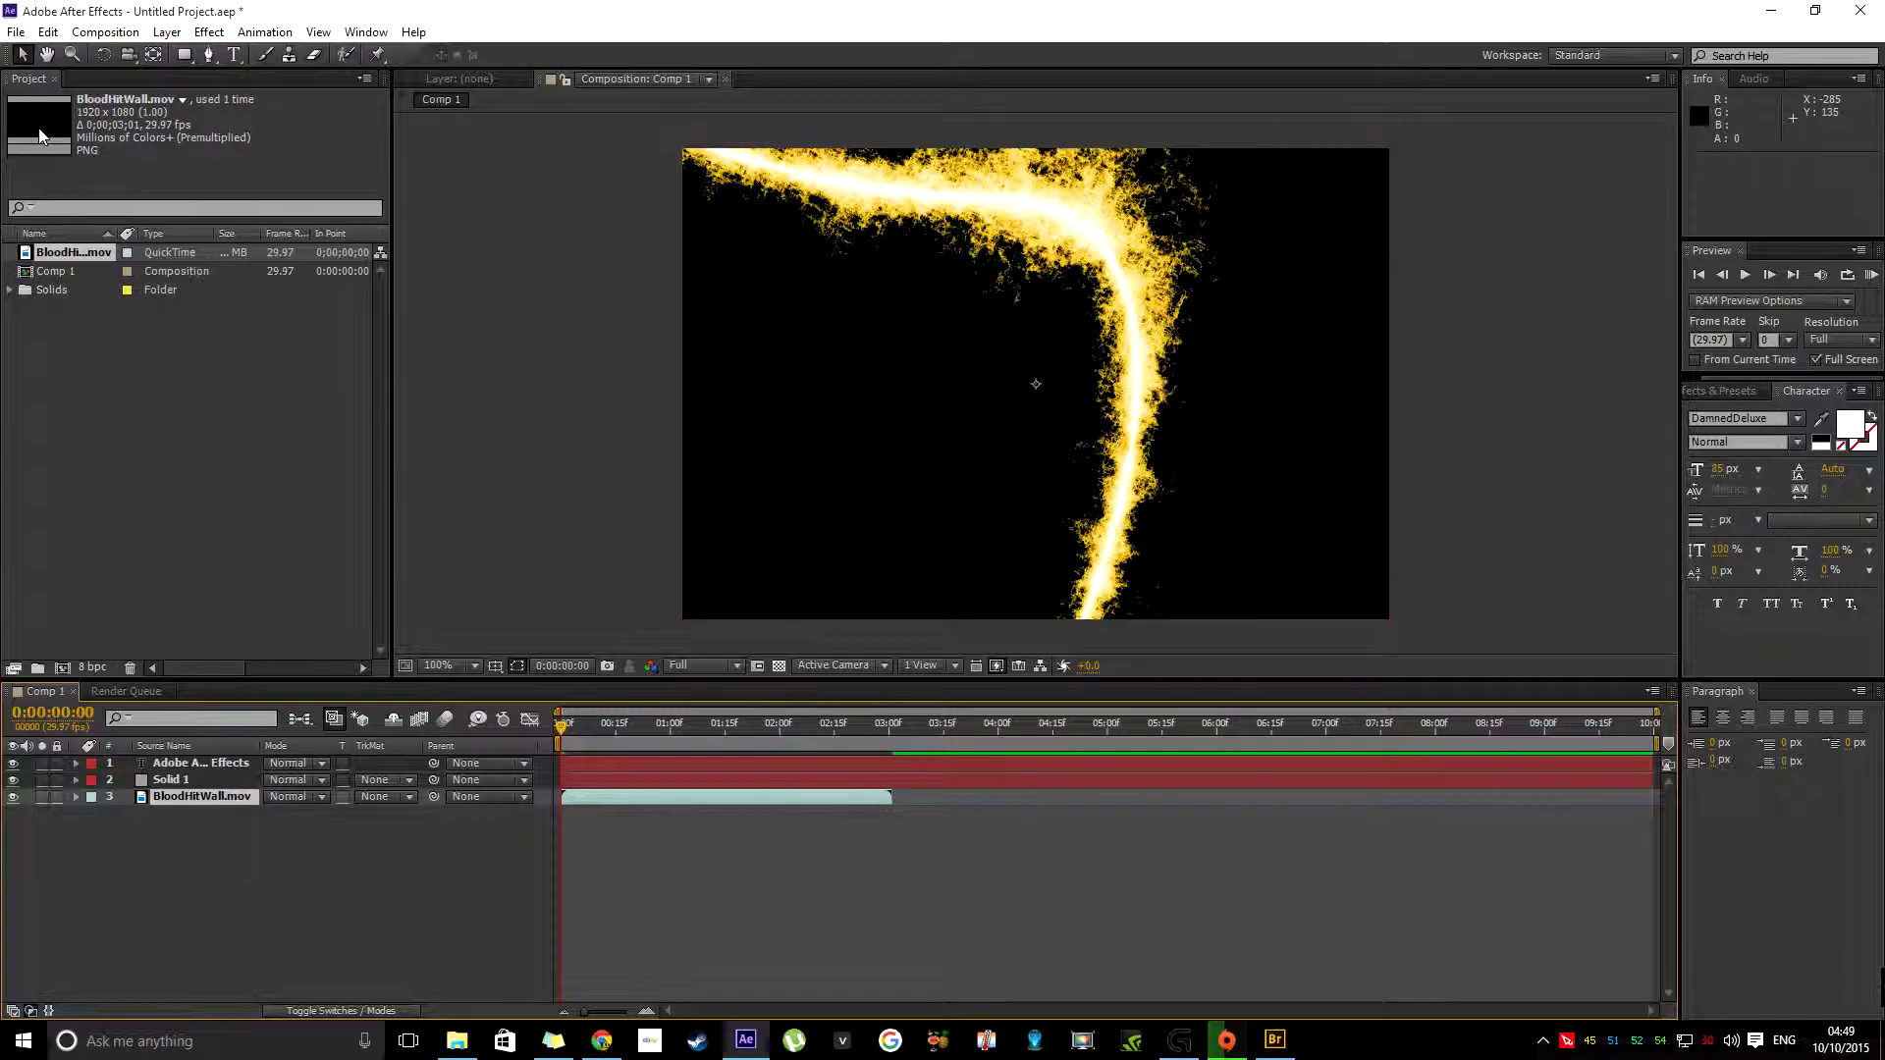
key(Delete)
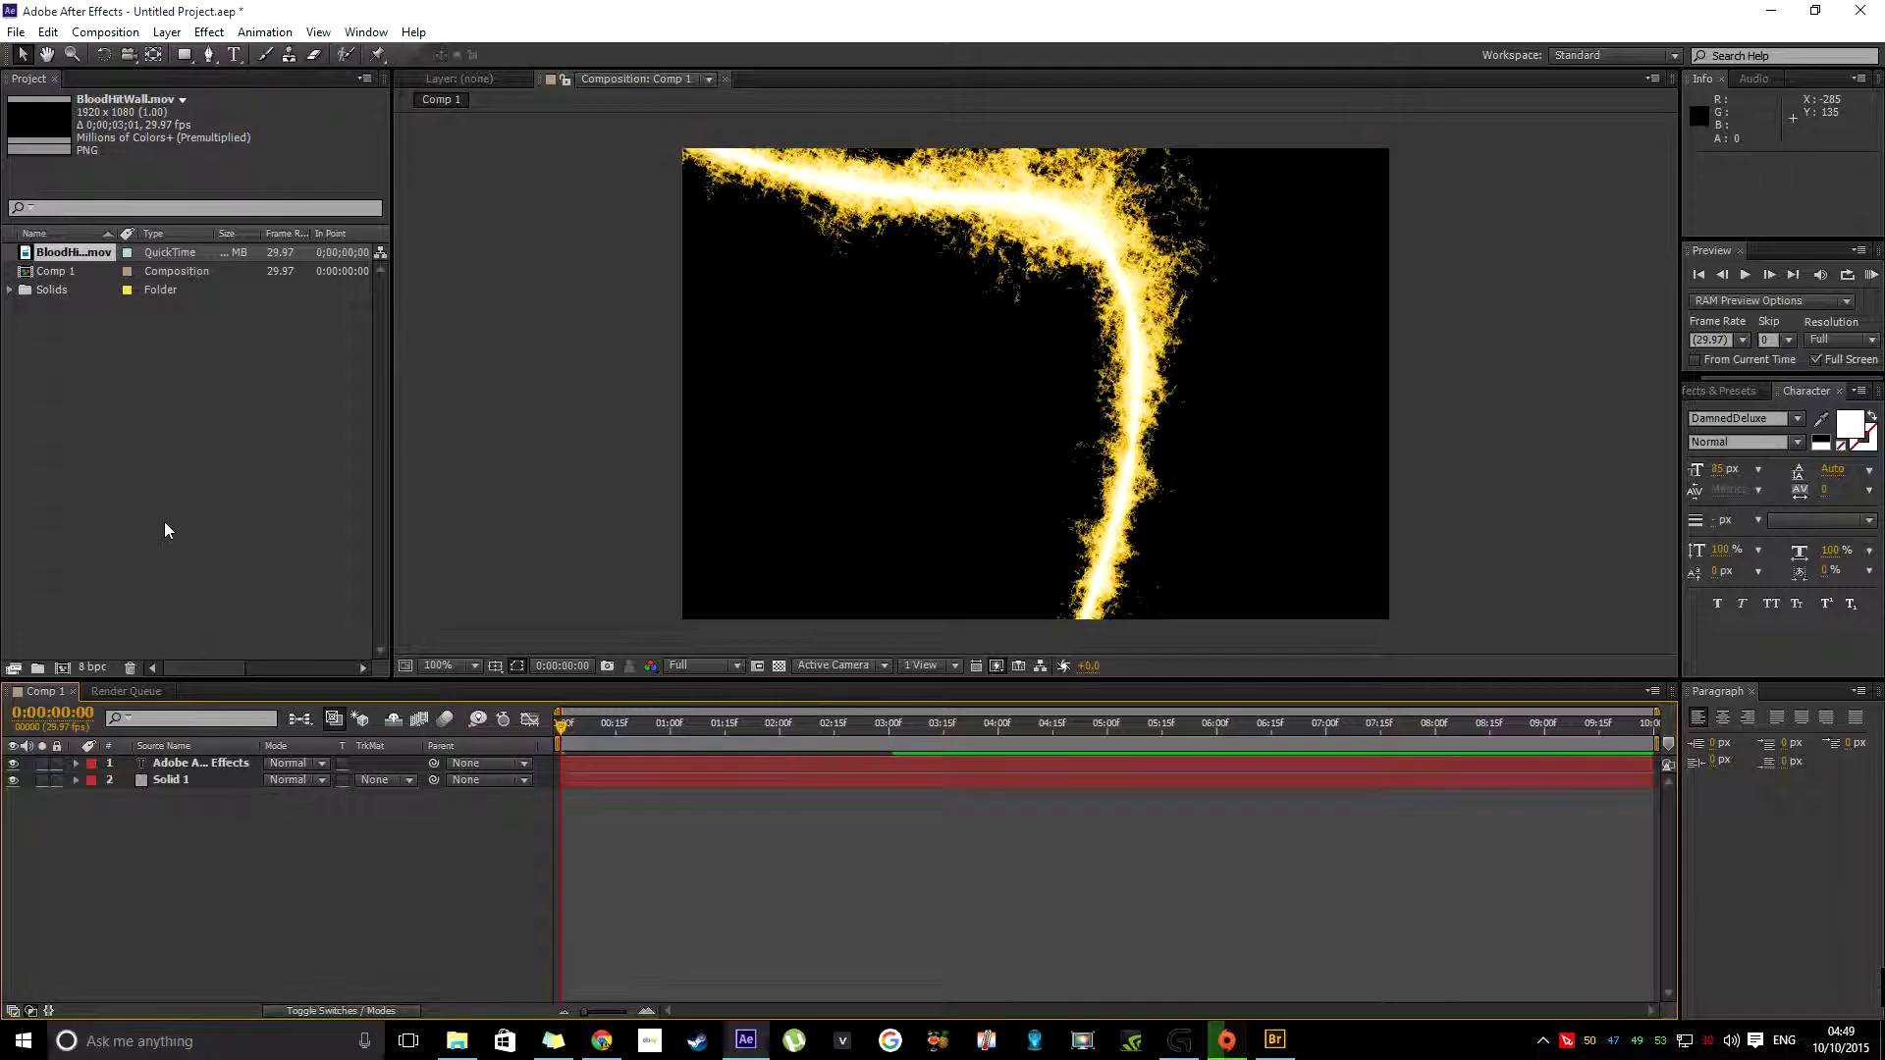
drag(74, 252, 848, 373)
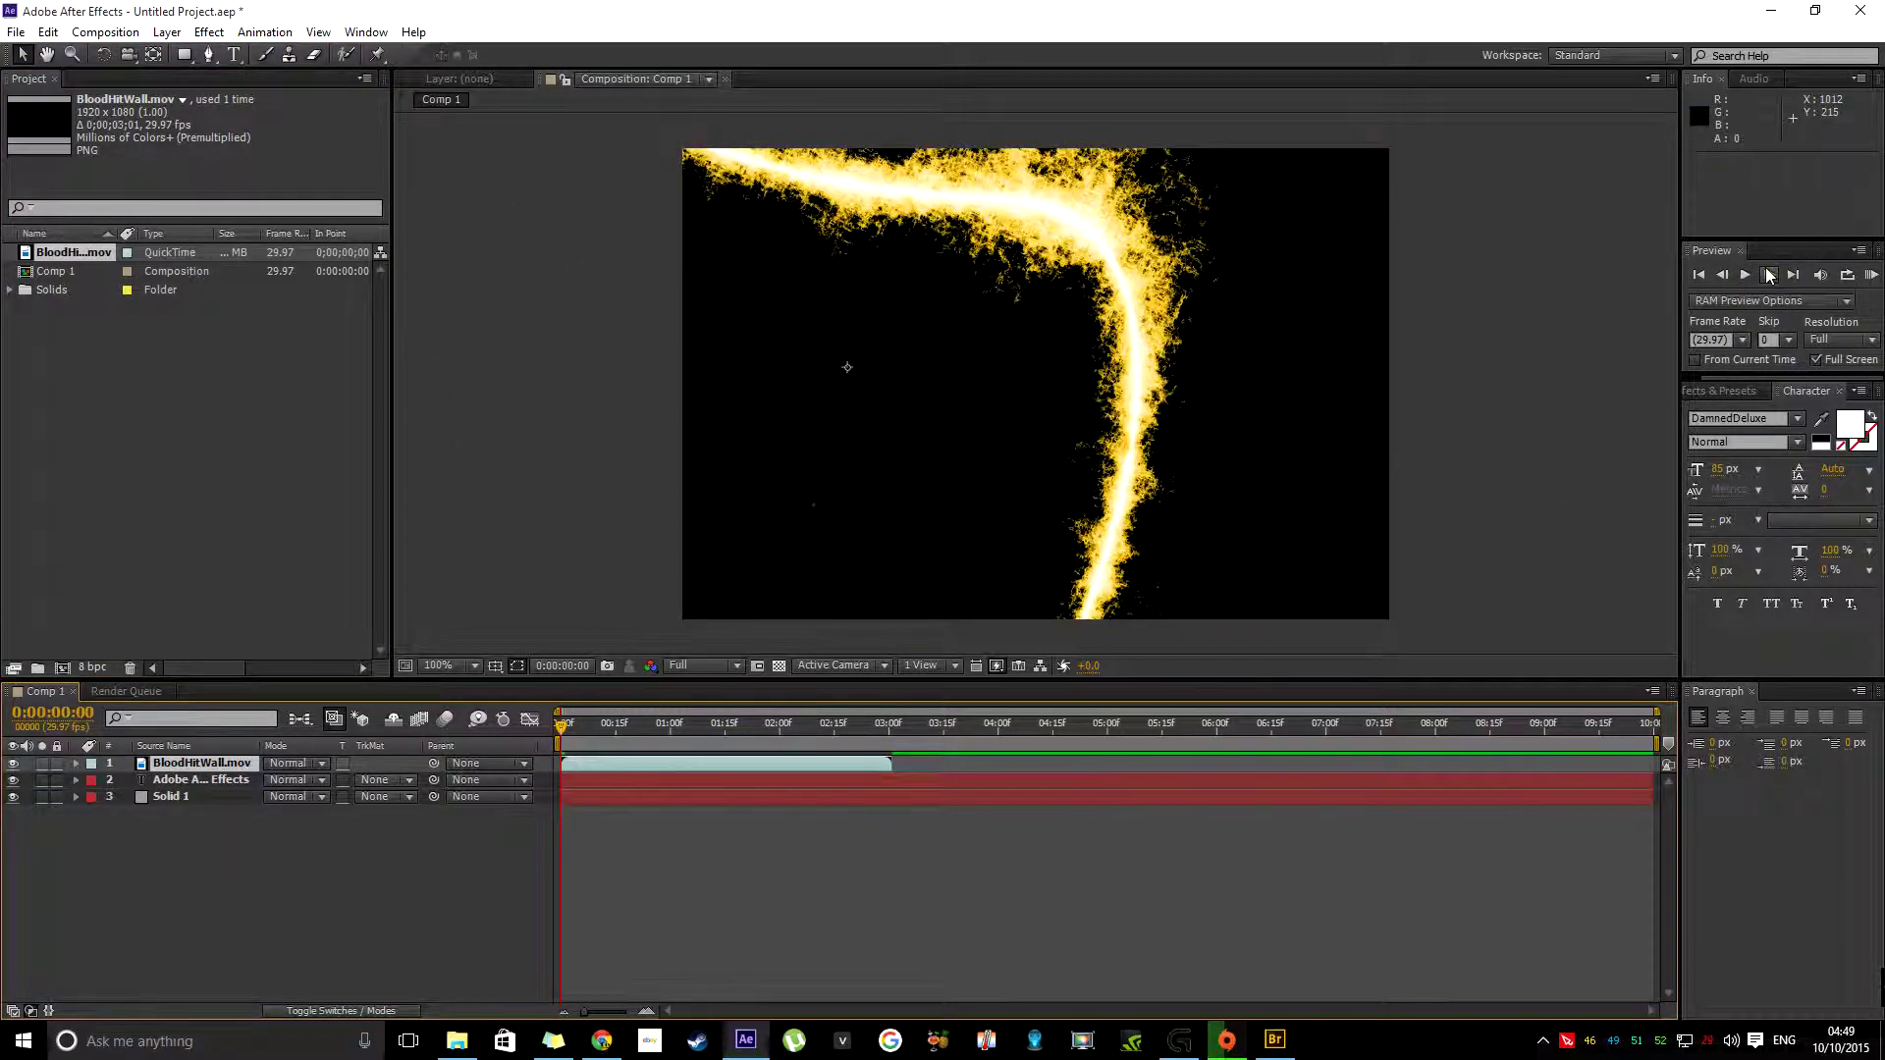
click(1871, 275)
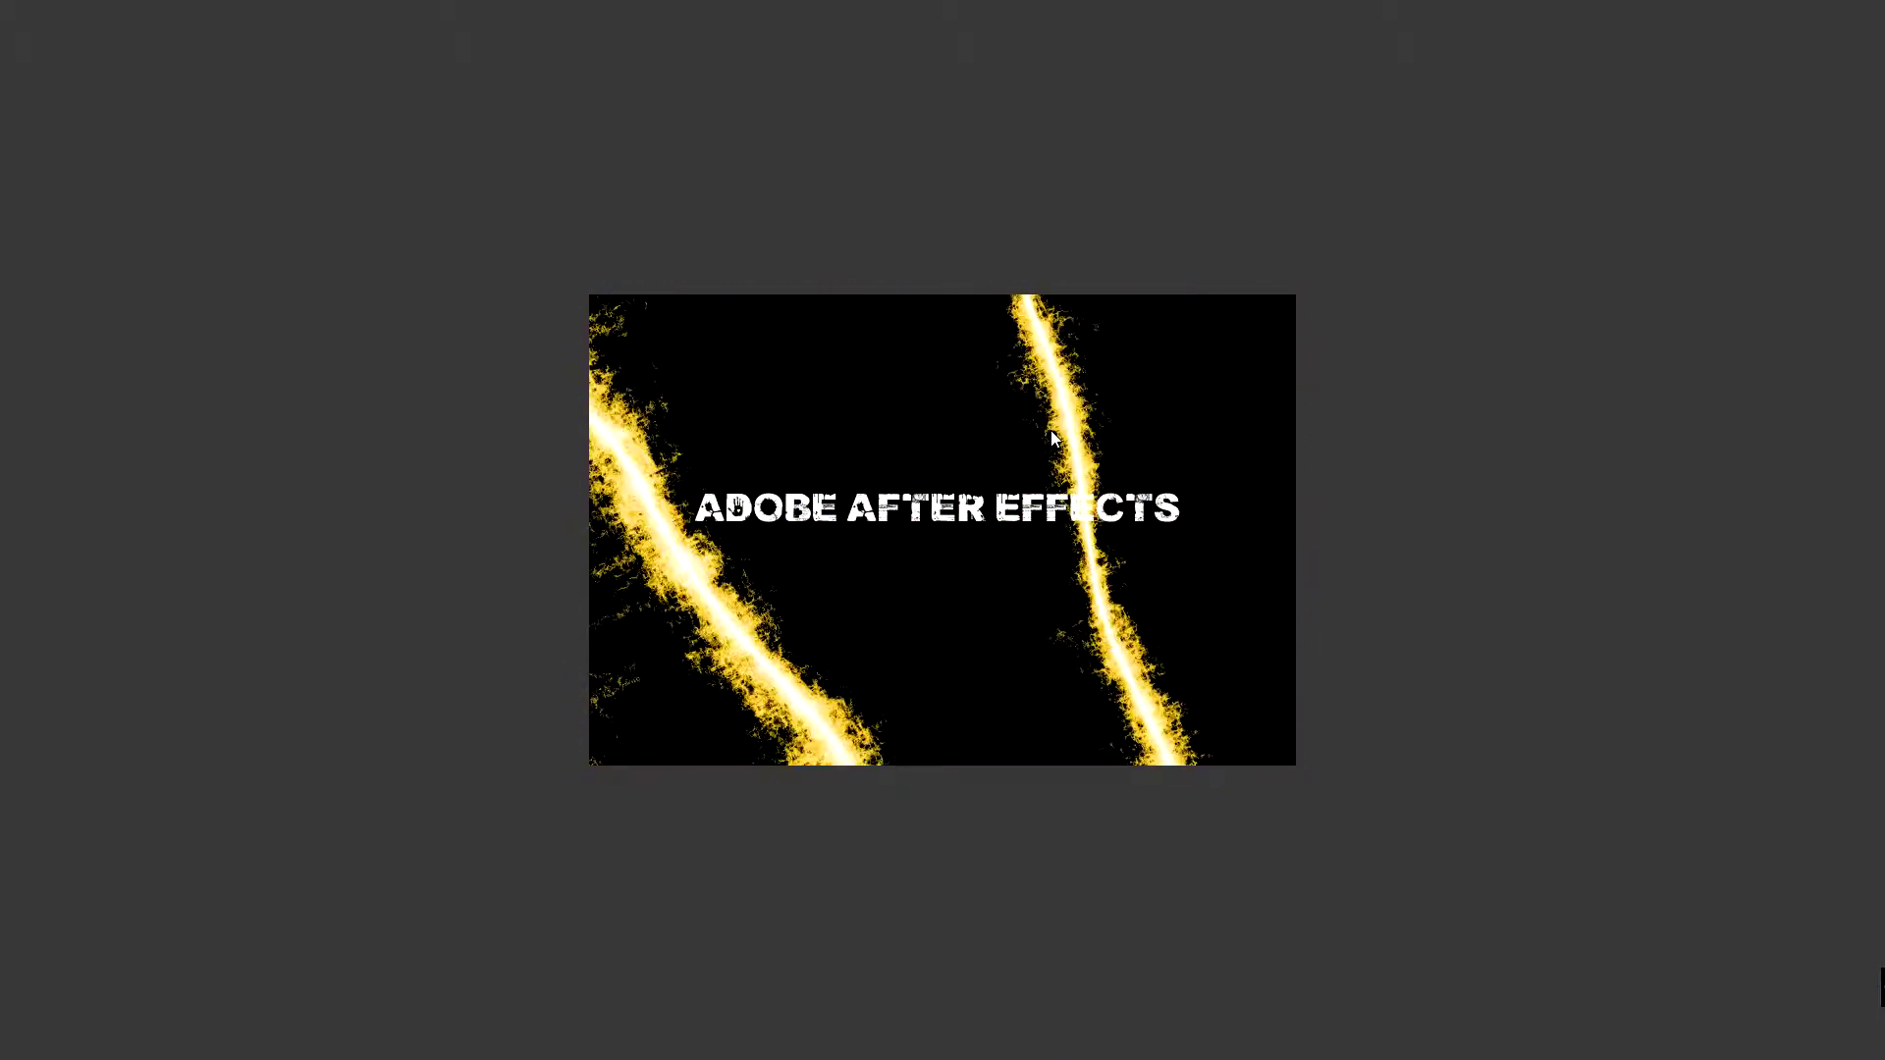
key(space)
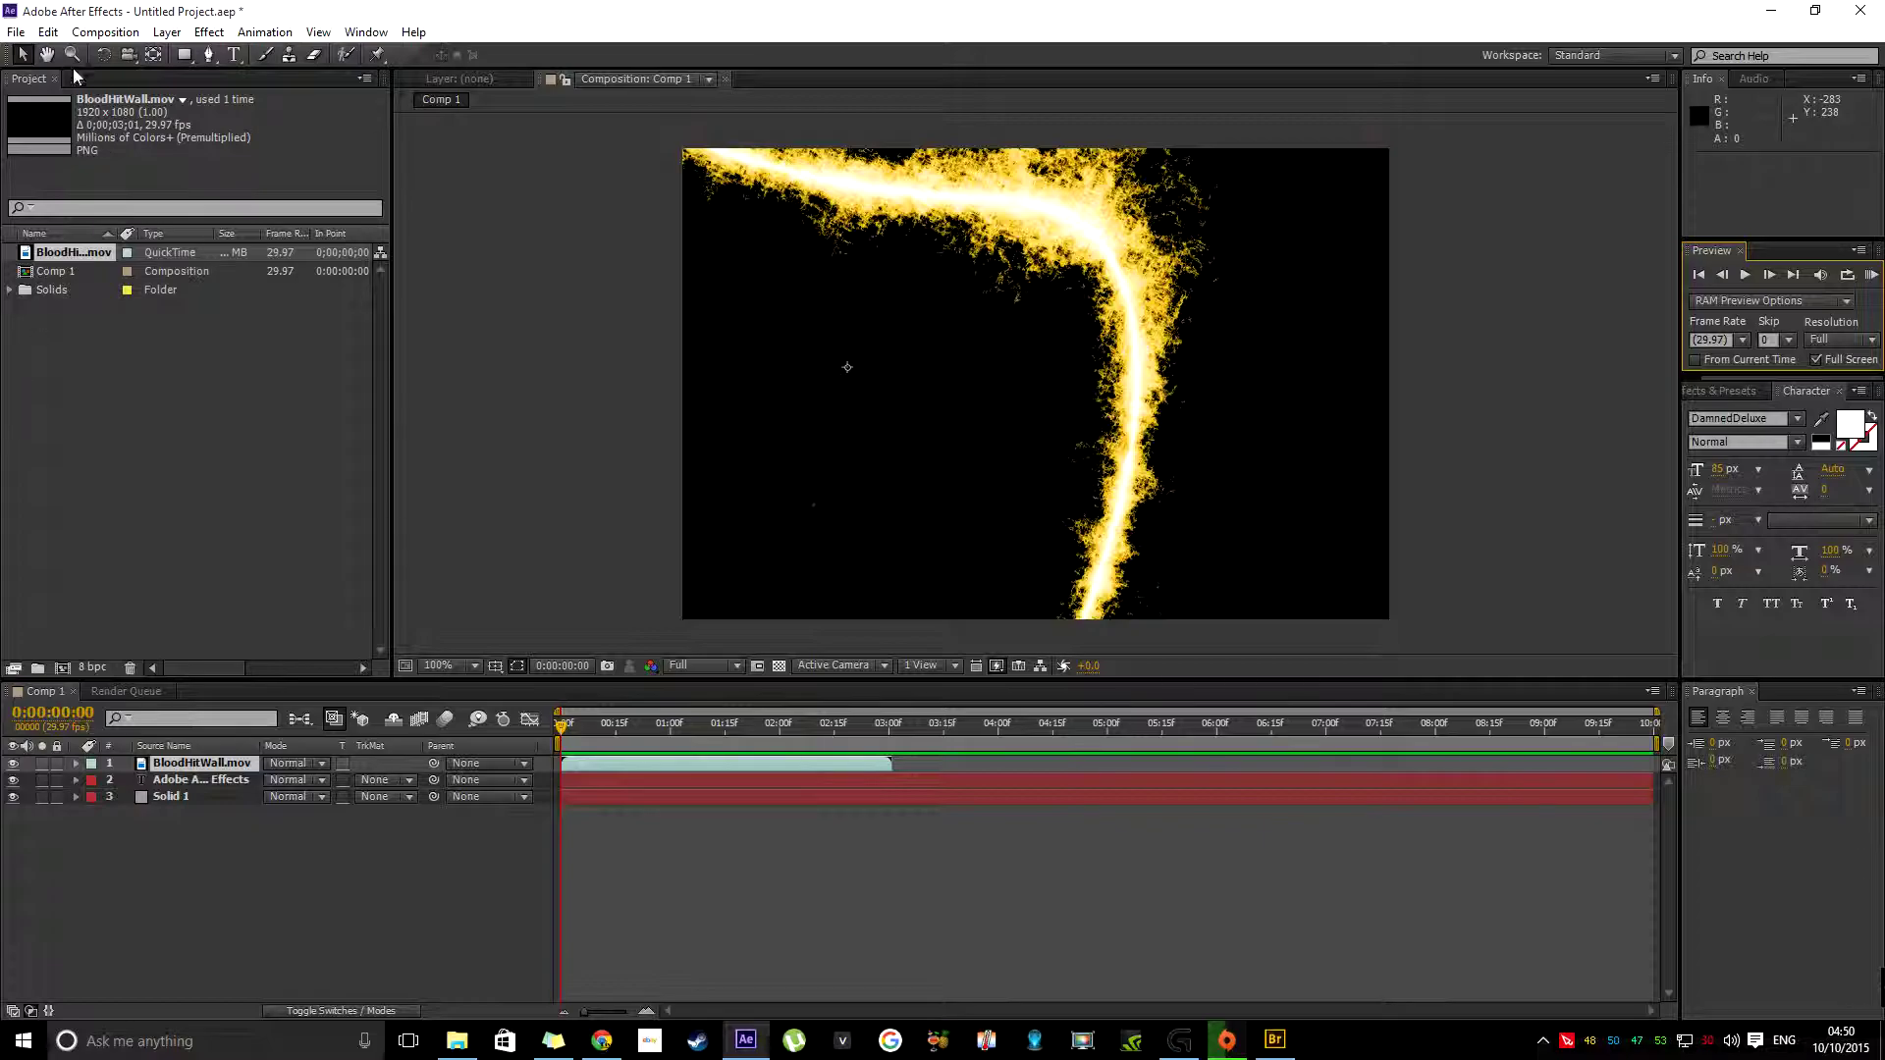
click(17, 32)
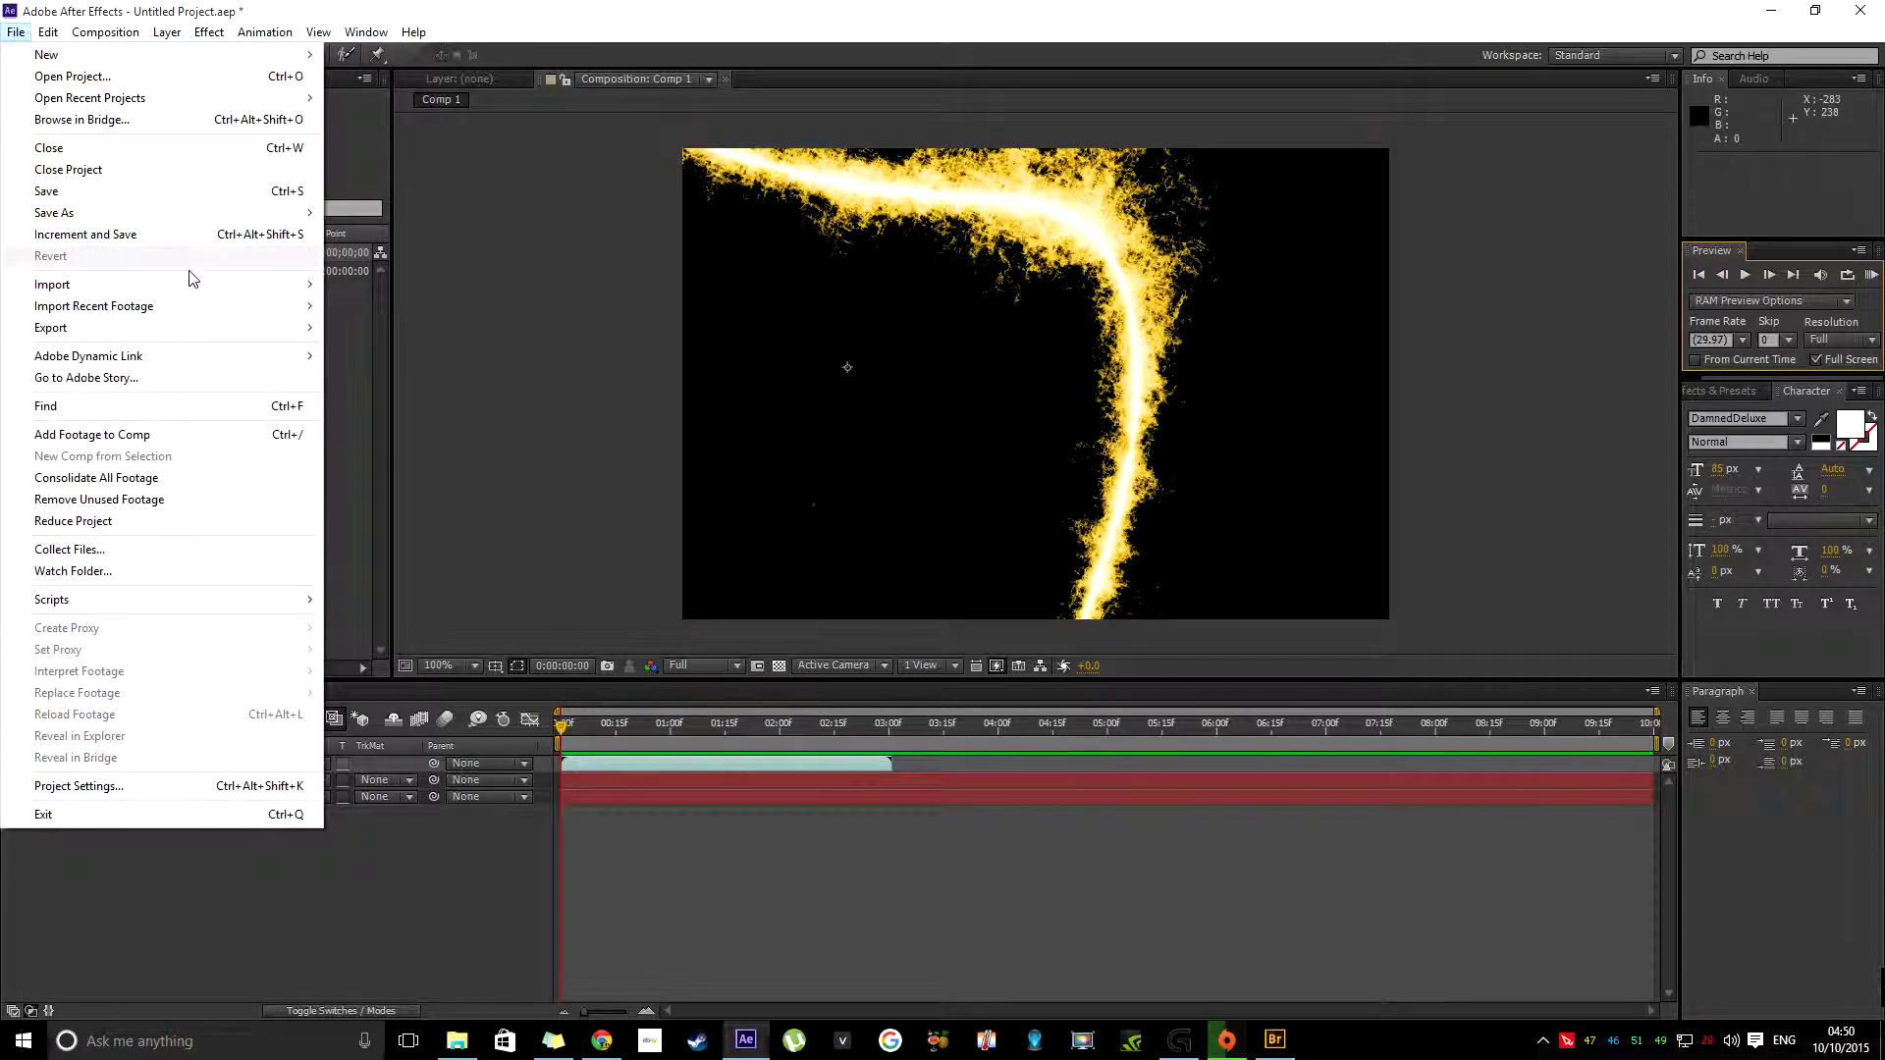
mouse_move(200, 286)
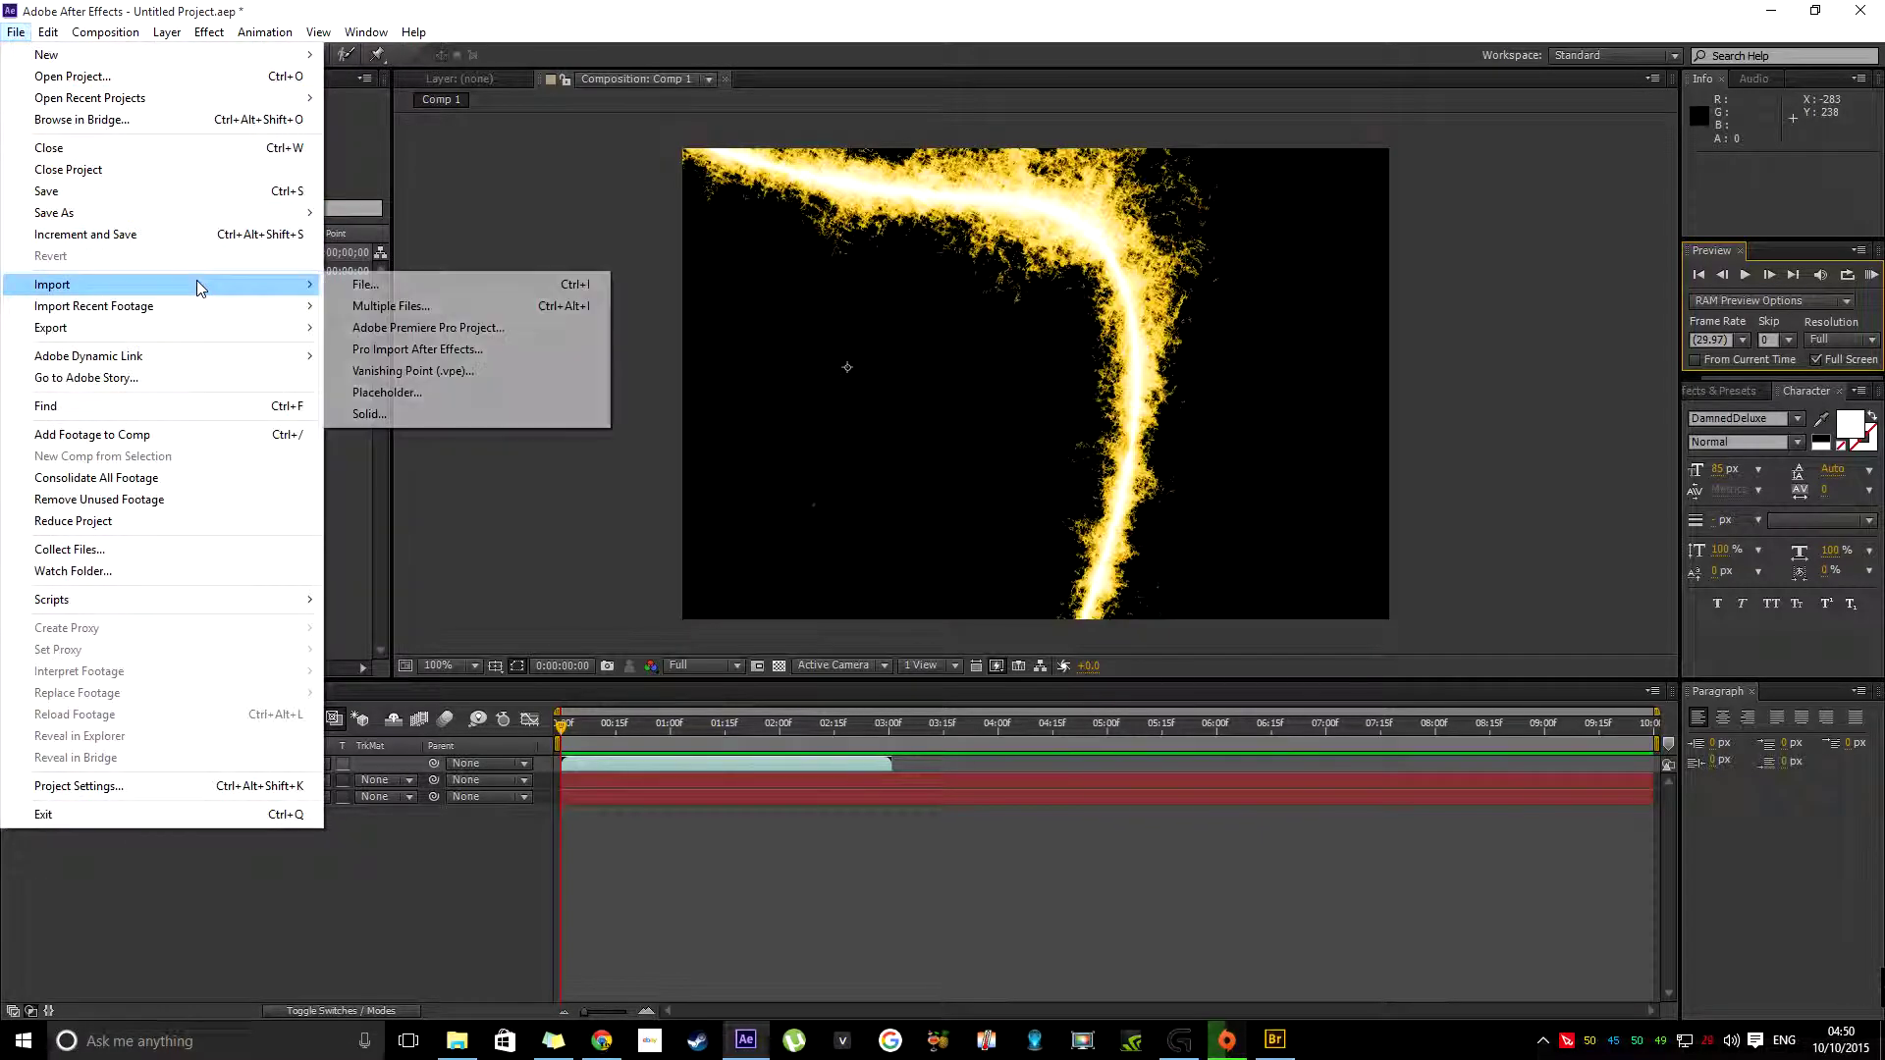
click(369, 458)
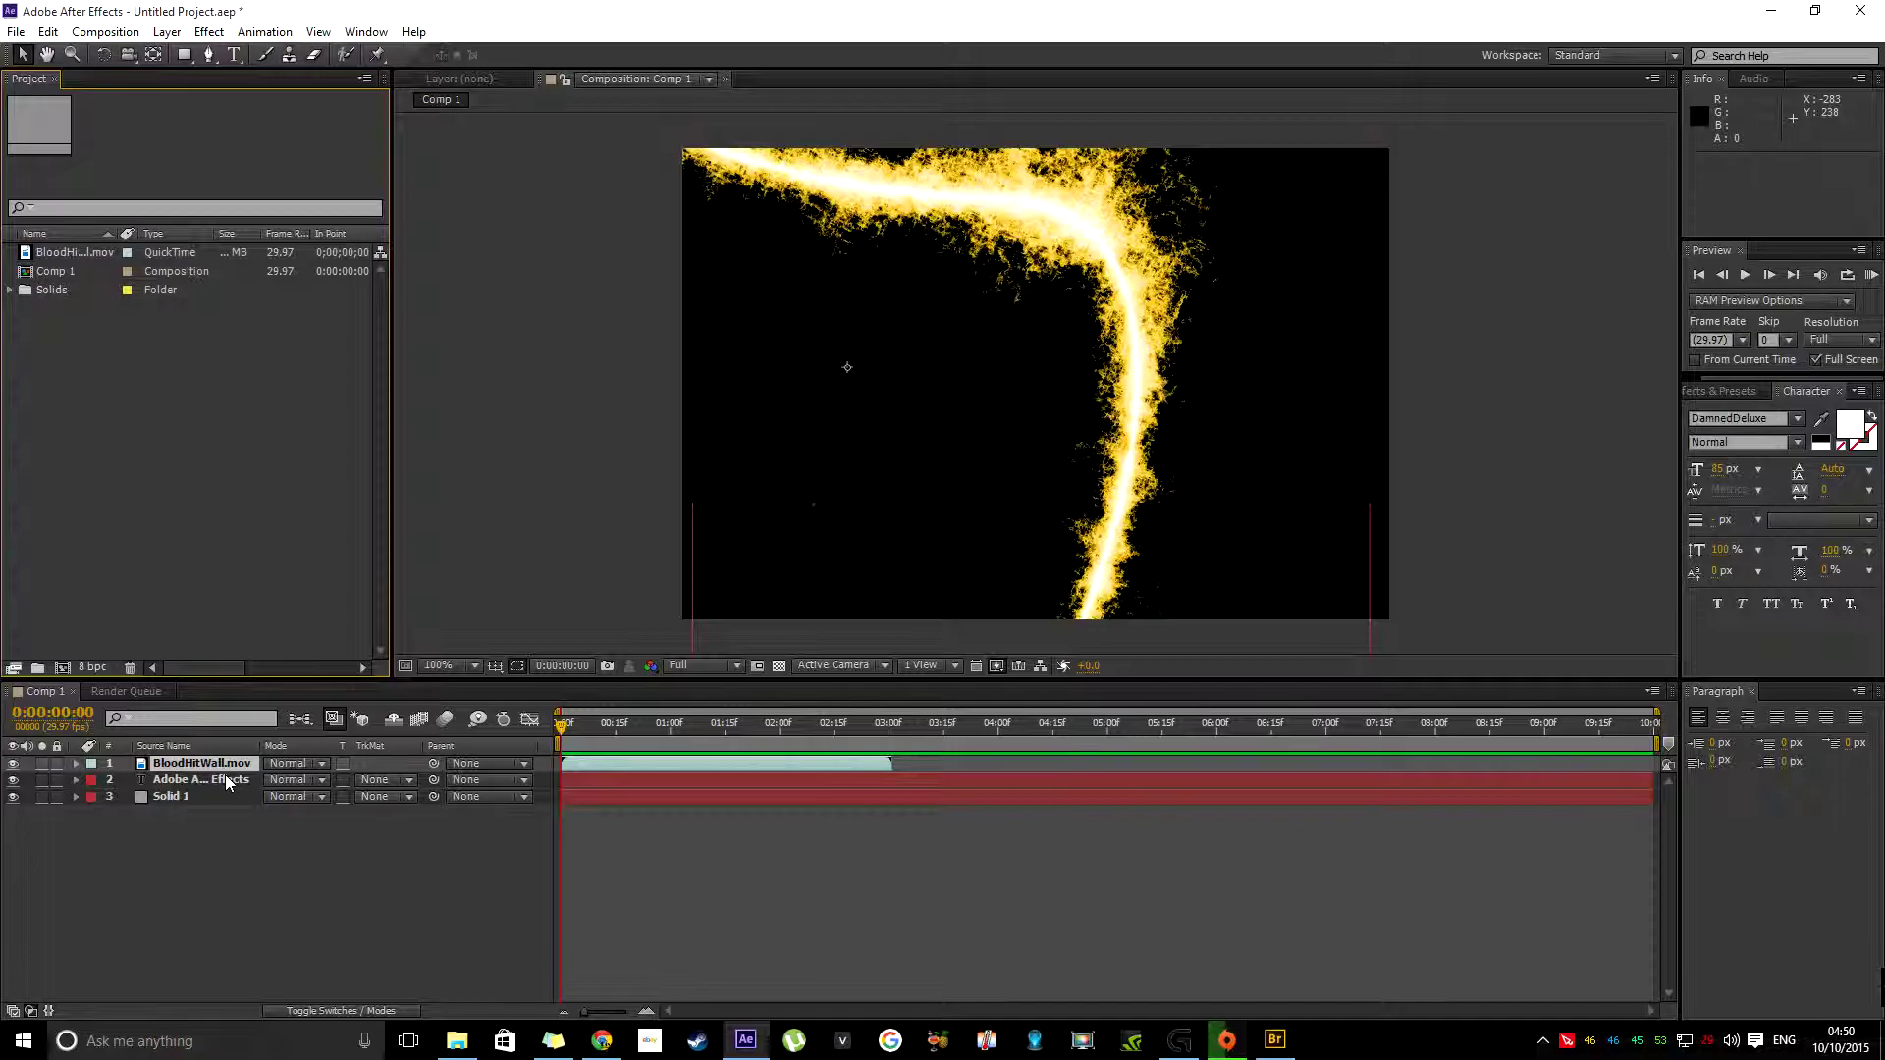
click(566, 798)
click(927, 798)
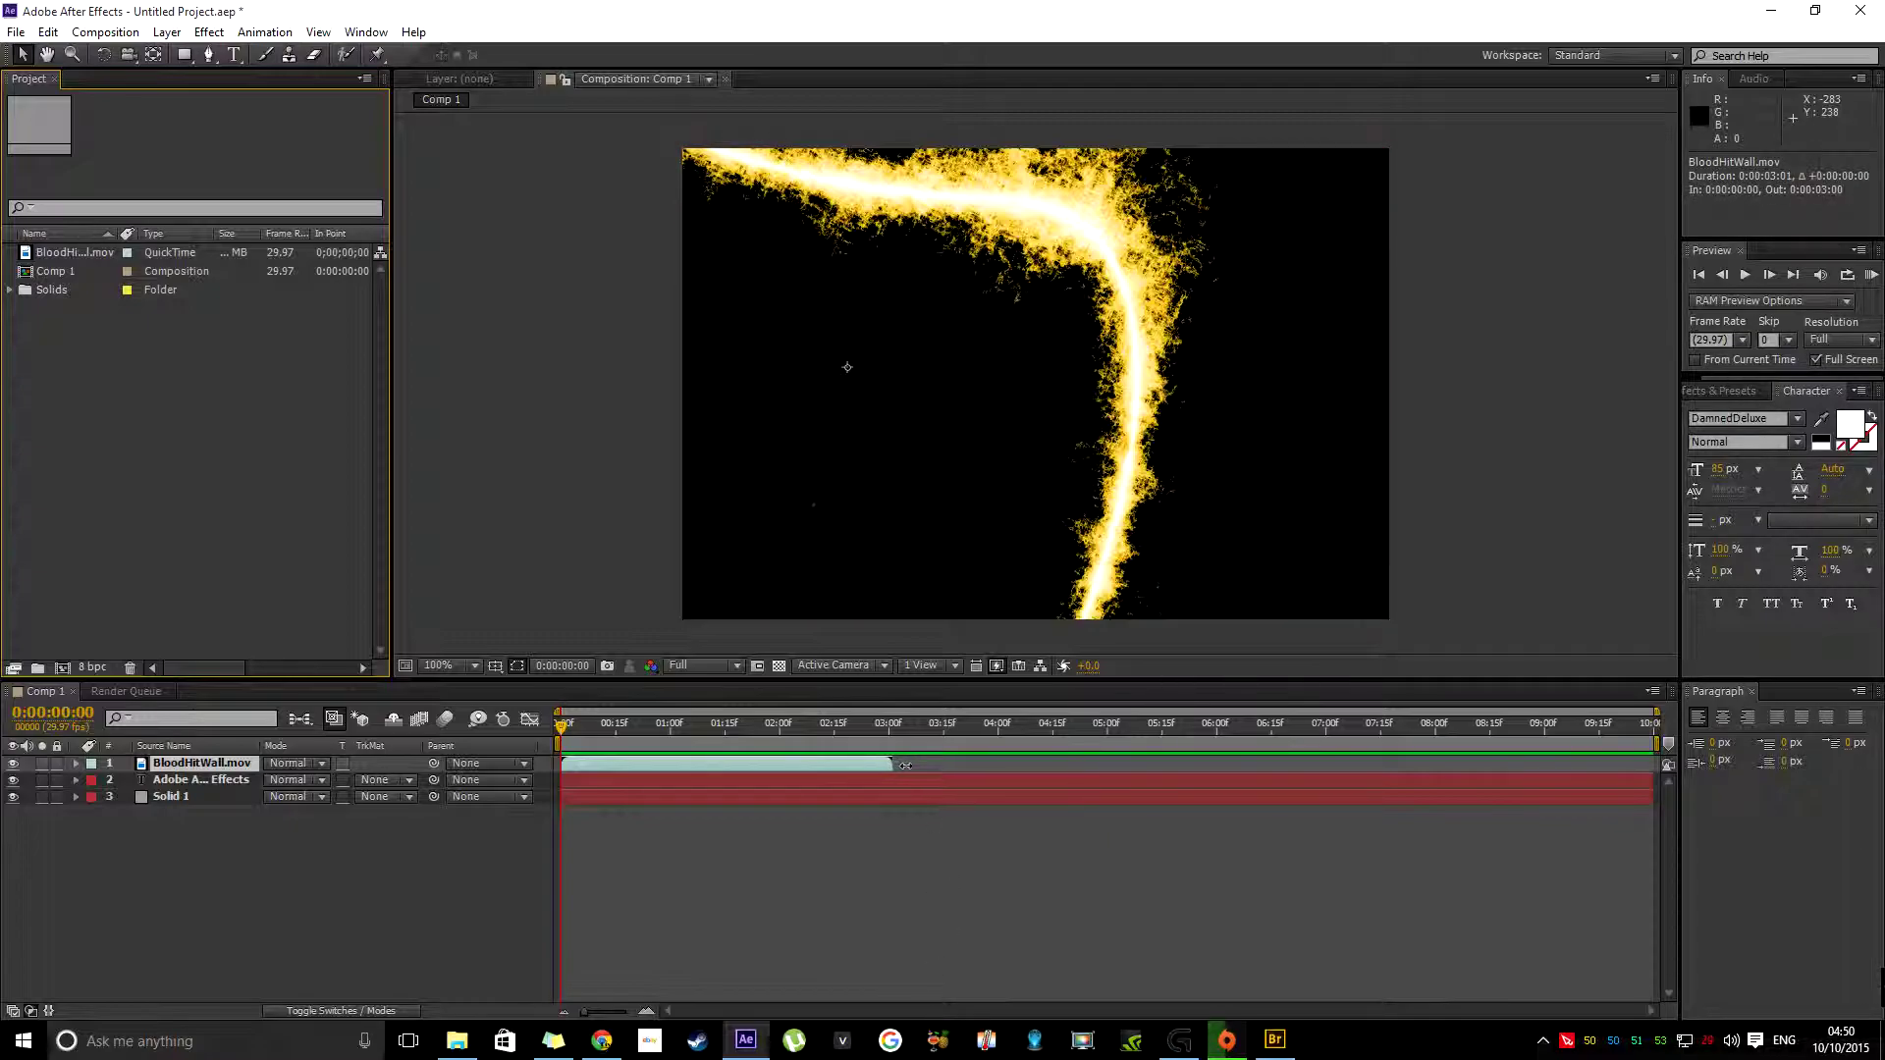
Move the BloodHitWall.mov layer in time so it starts at 0:00:03:18, and check it in a full-screen RAM preview.
drag(861, 765, 1254, 748)
click(1870, 275)
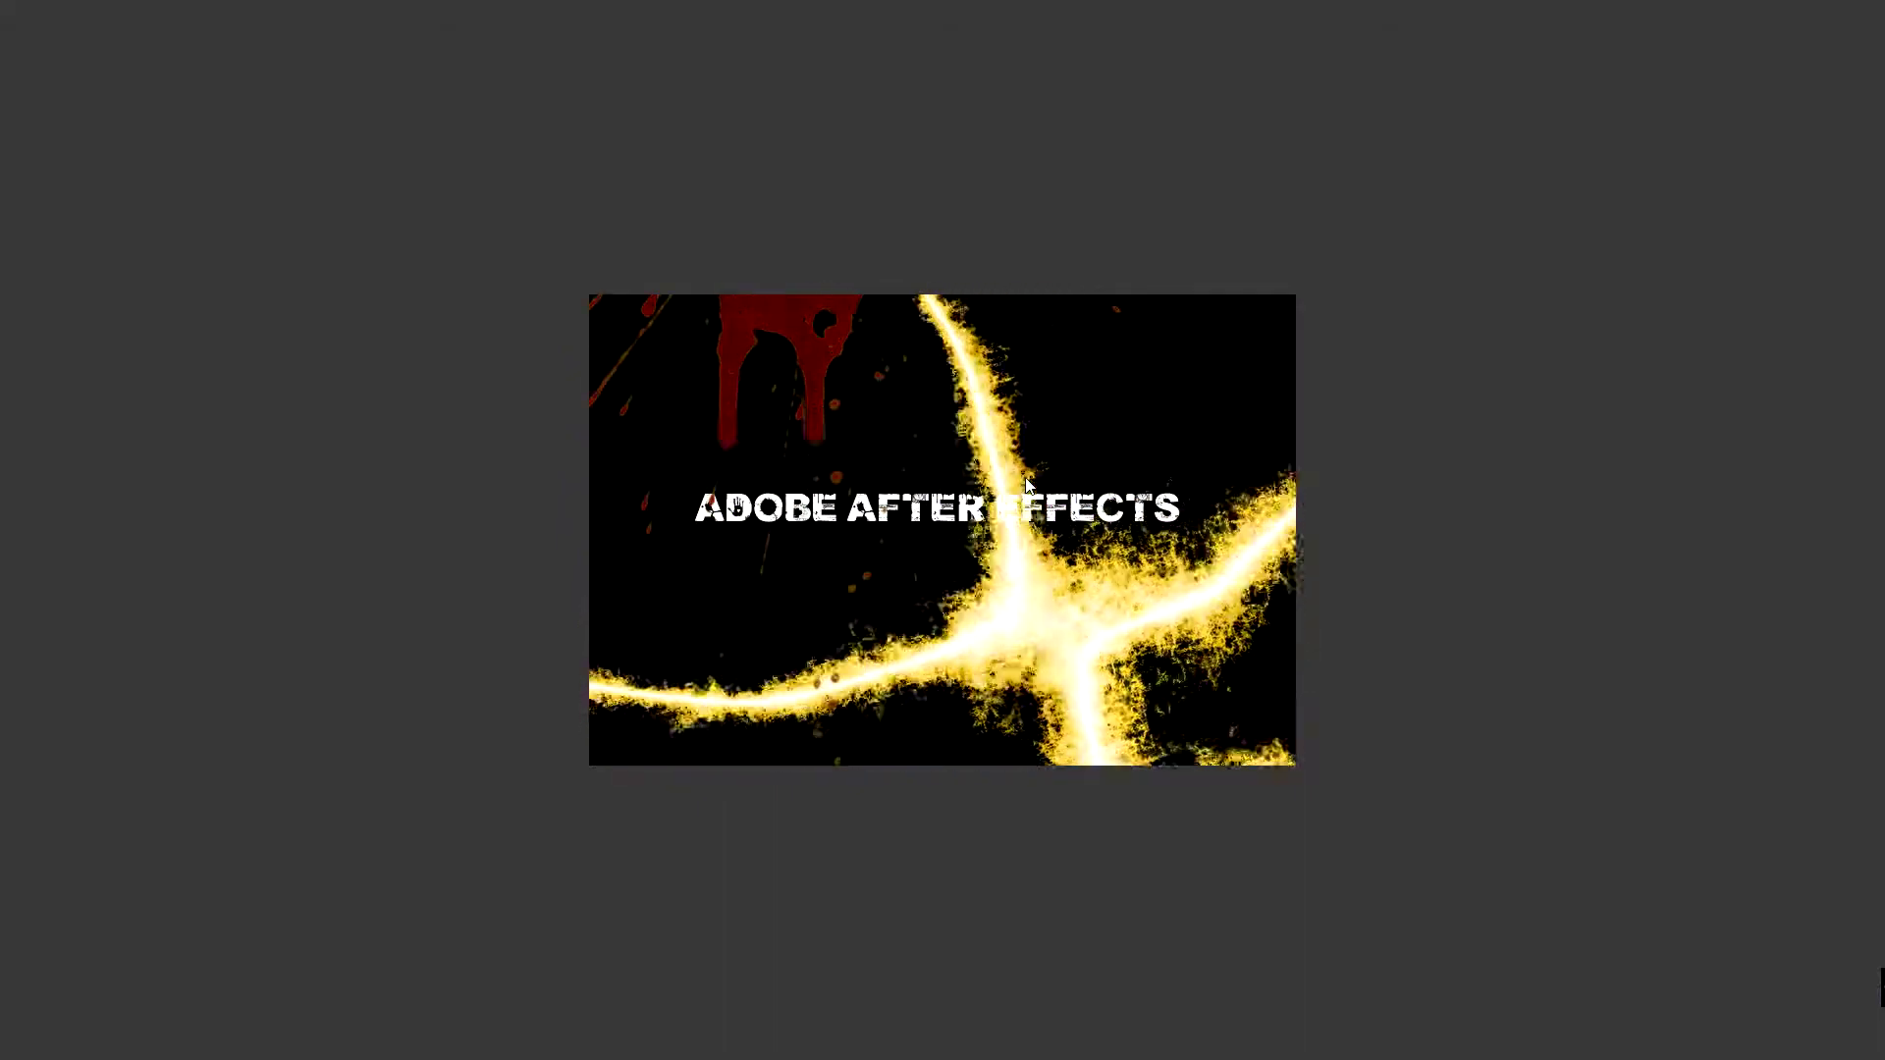
click(1025, 479)
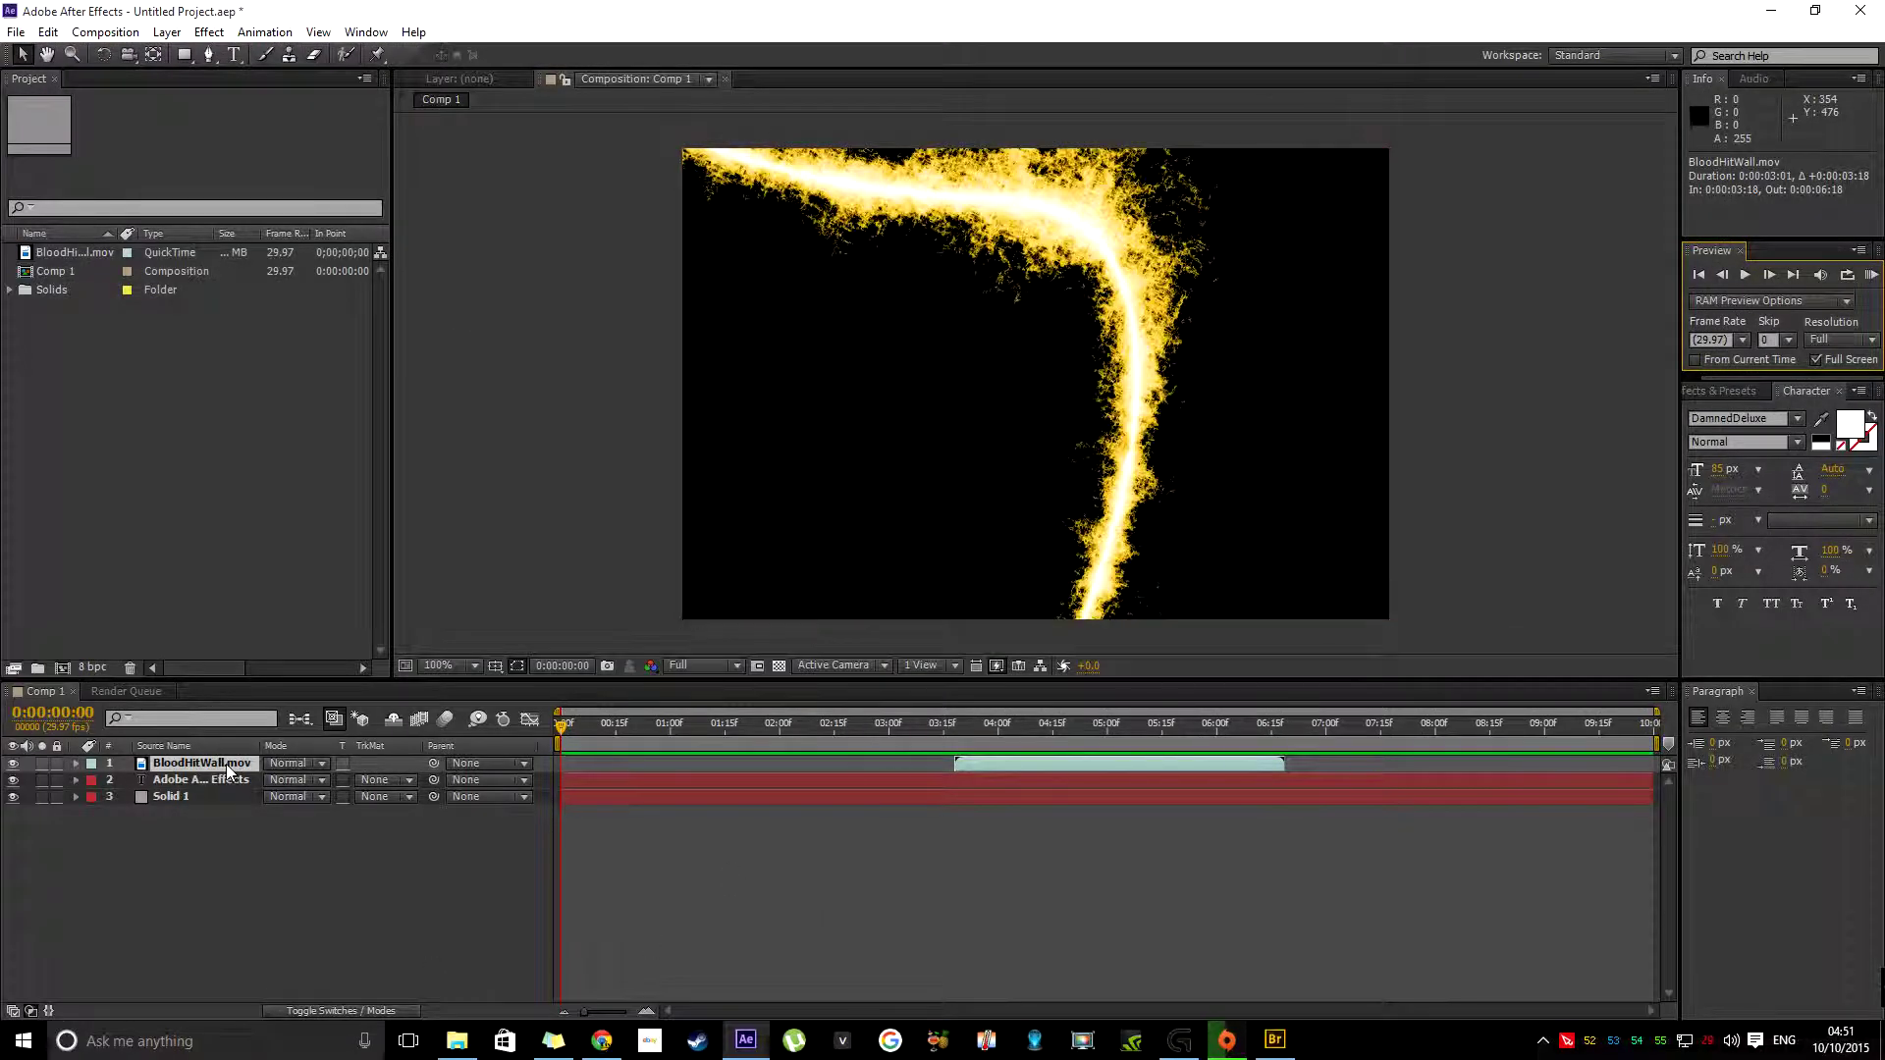
Shift the BloodHitWall.mov layer six frames later to start at 0:00:03:24, and play the full-screen RAM preview again.
drag(976, 768, 1145, 786)
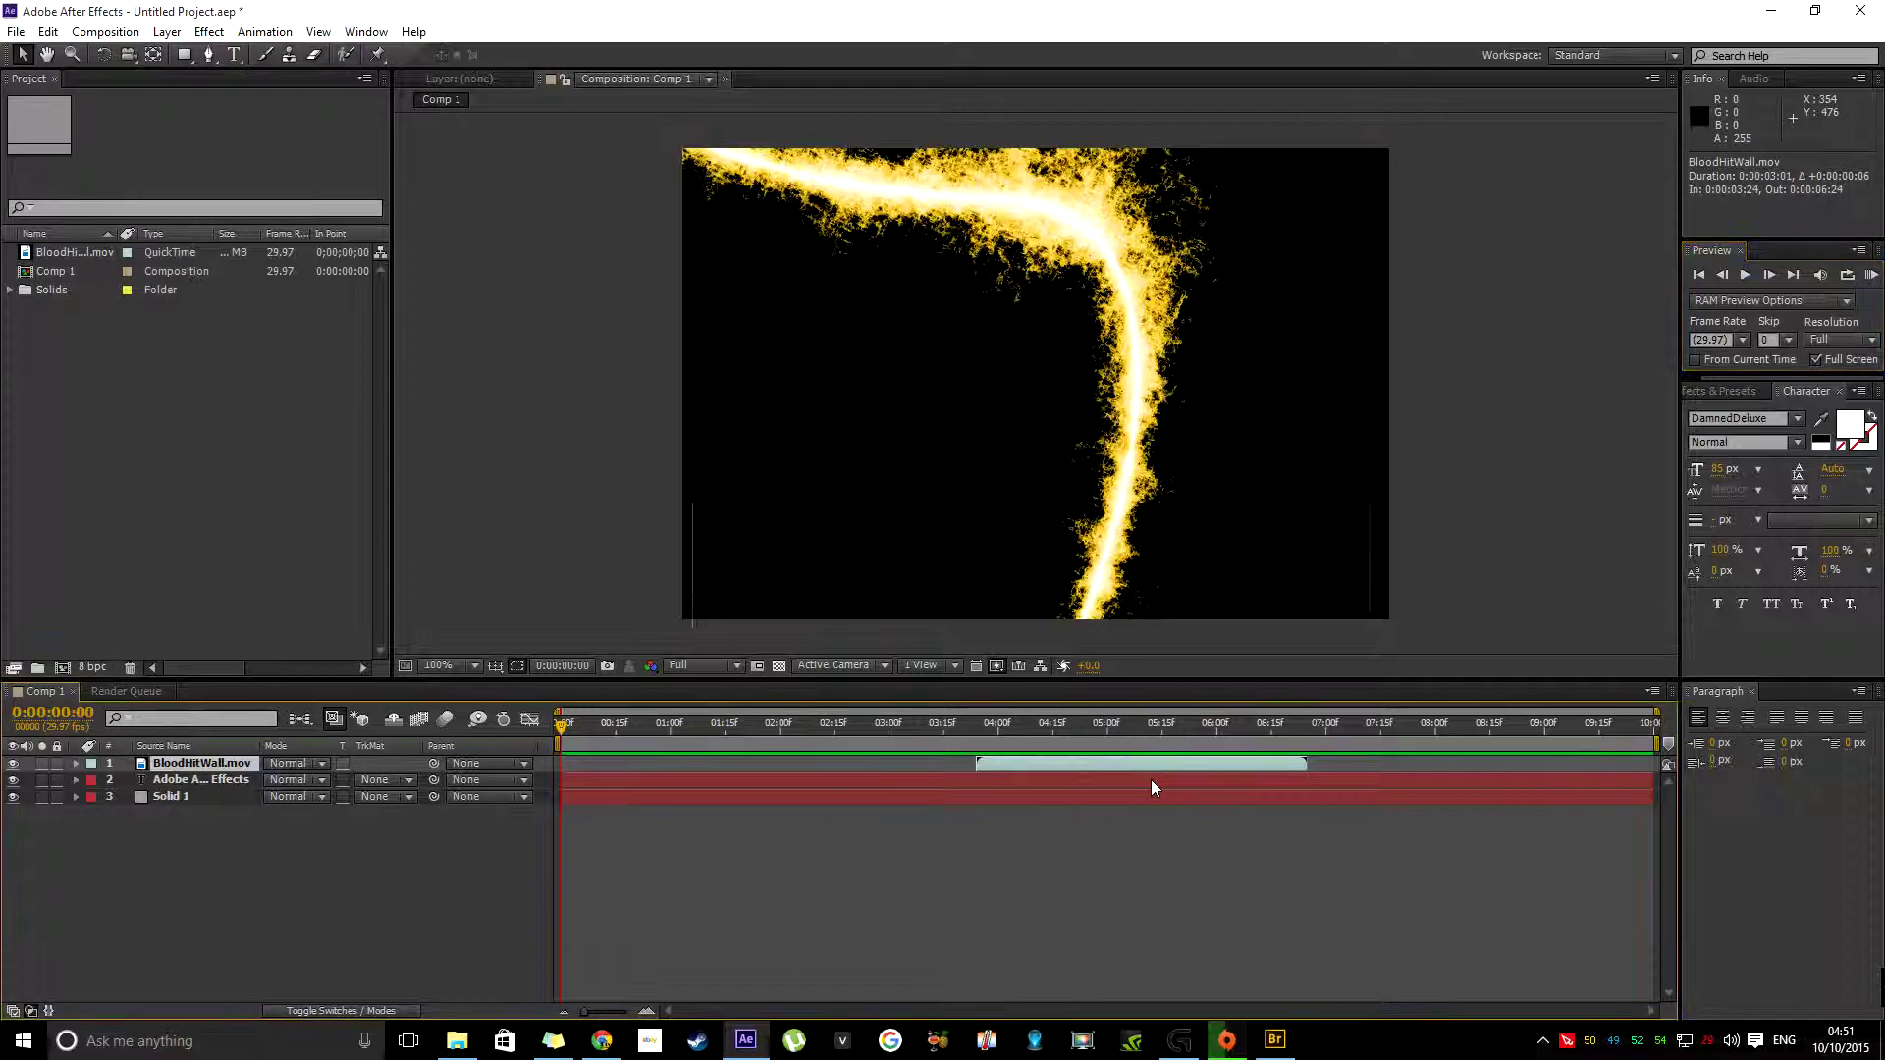
click(1870, 276)
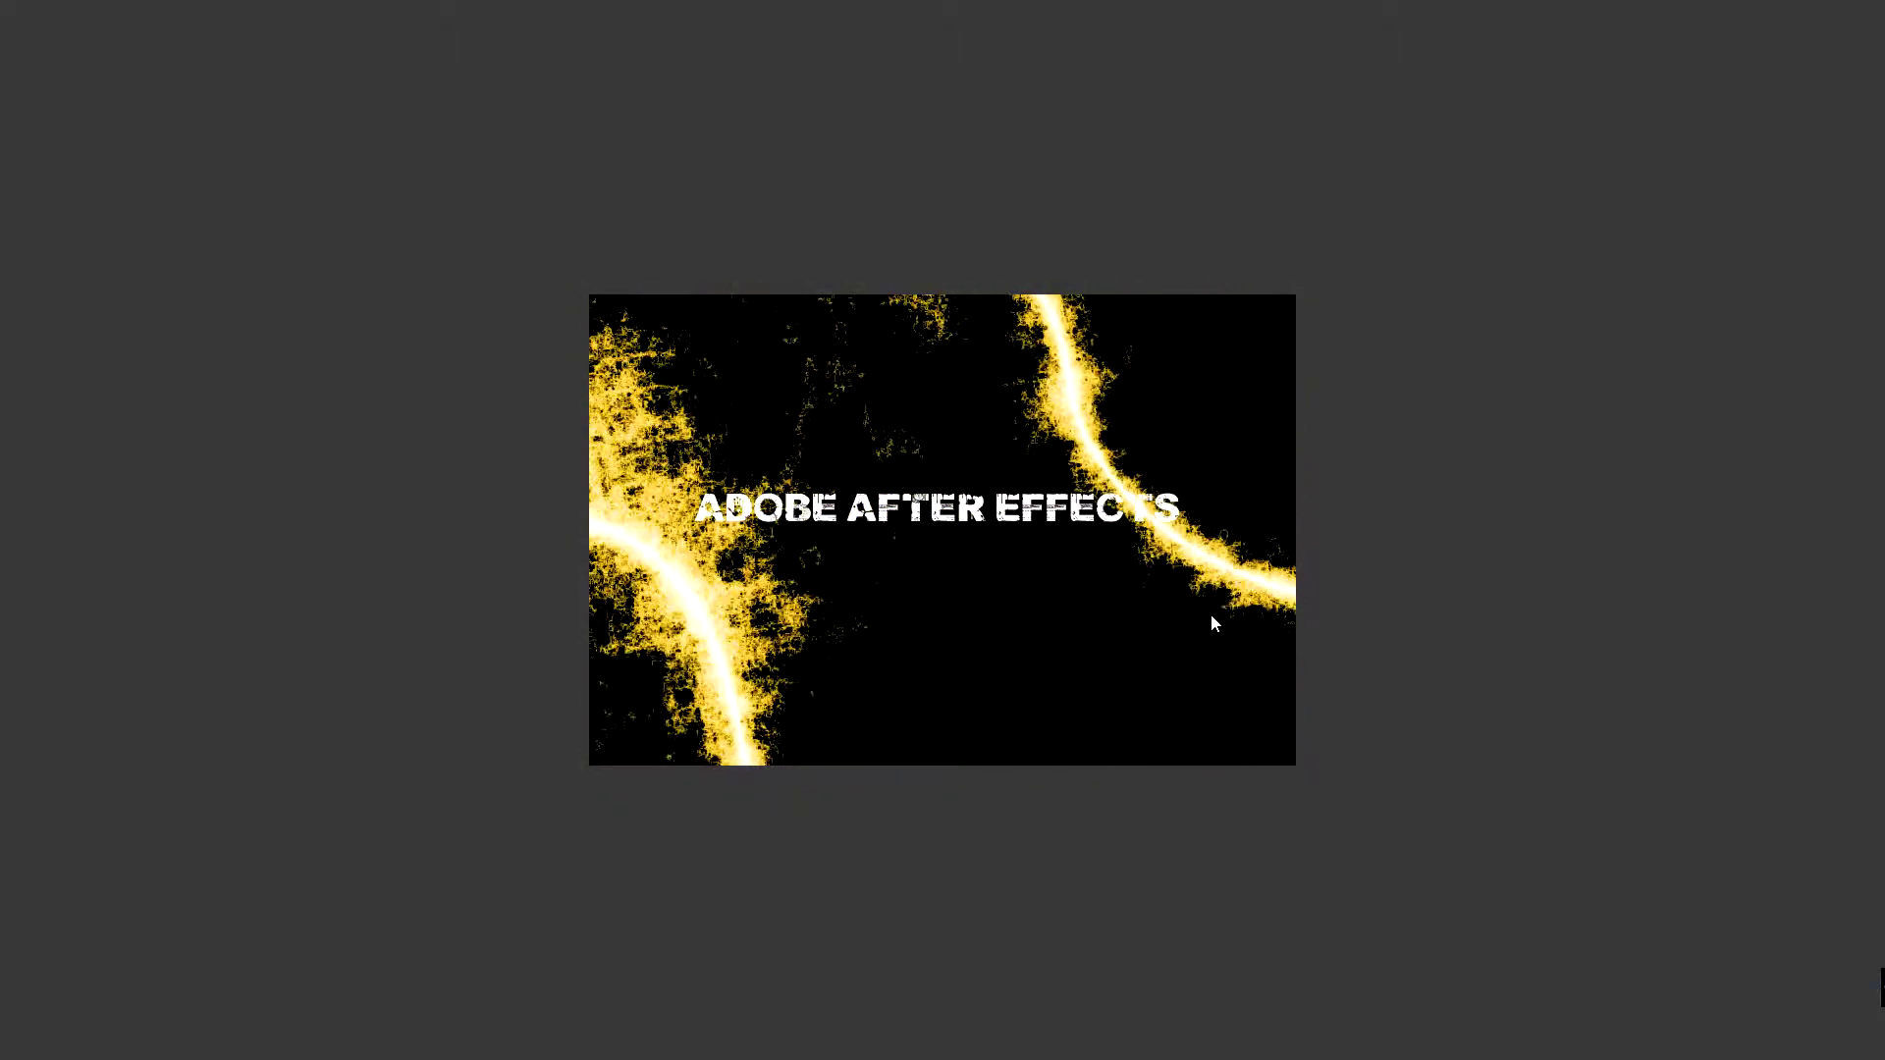
click(1290, 509)
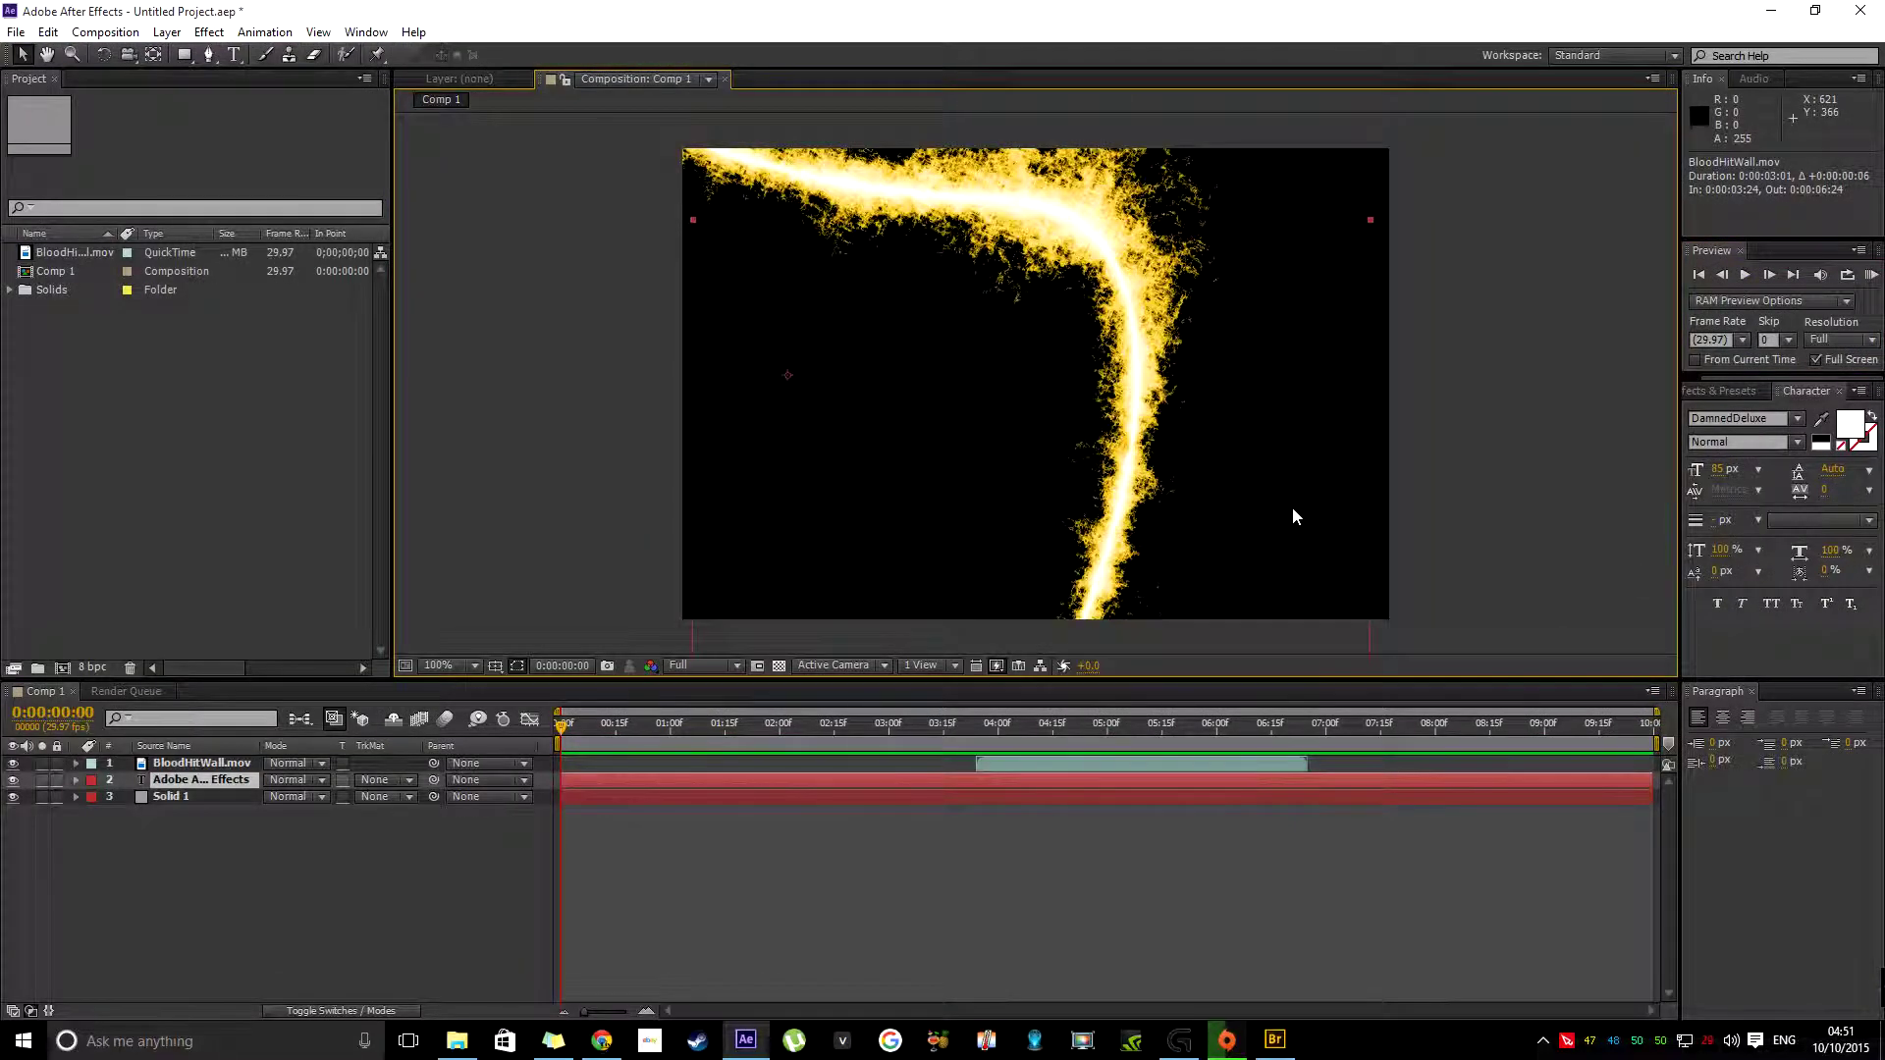